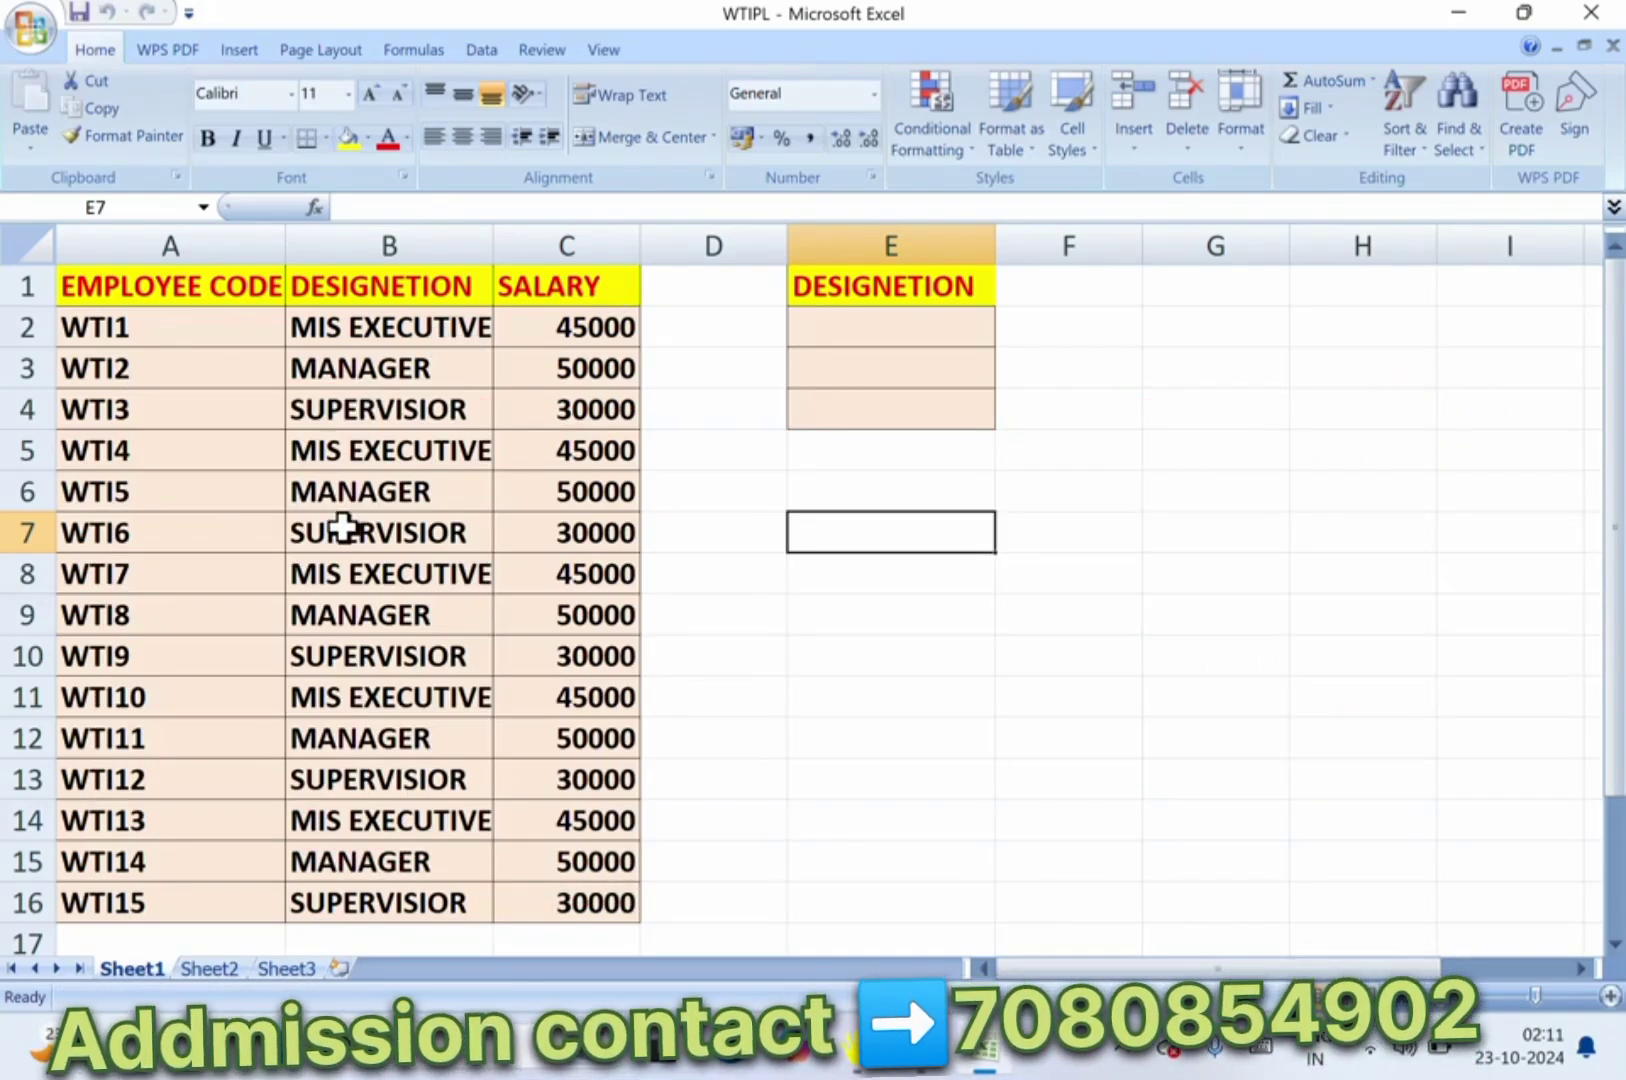
Copy the designations in B2:B16 and paste them into the DESIGNETION column starting at E2.
click(320, 328)
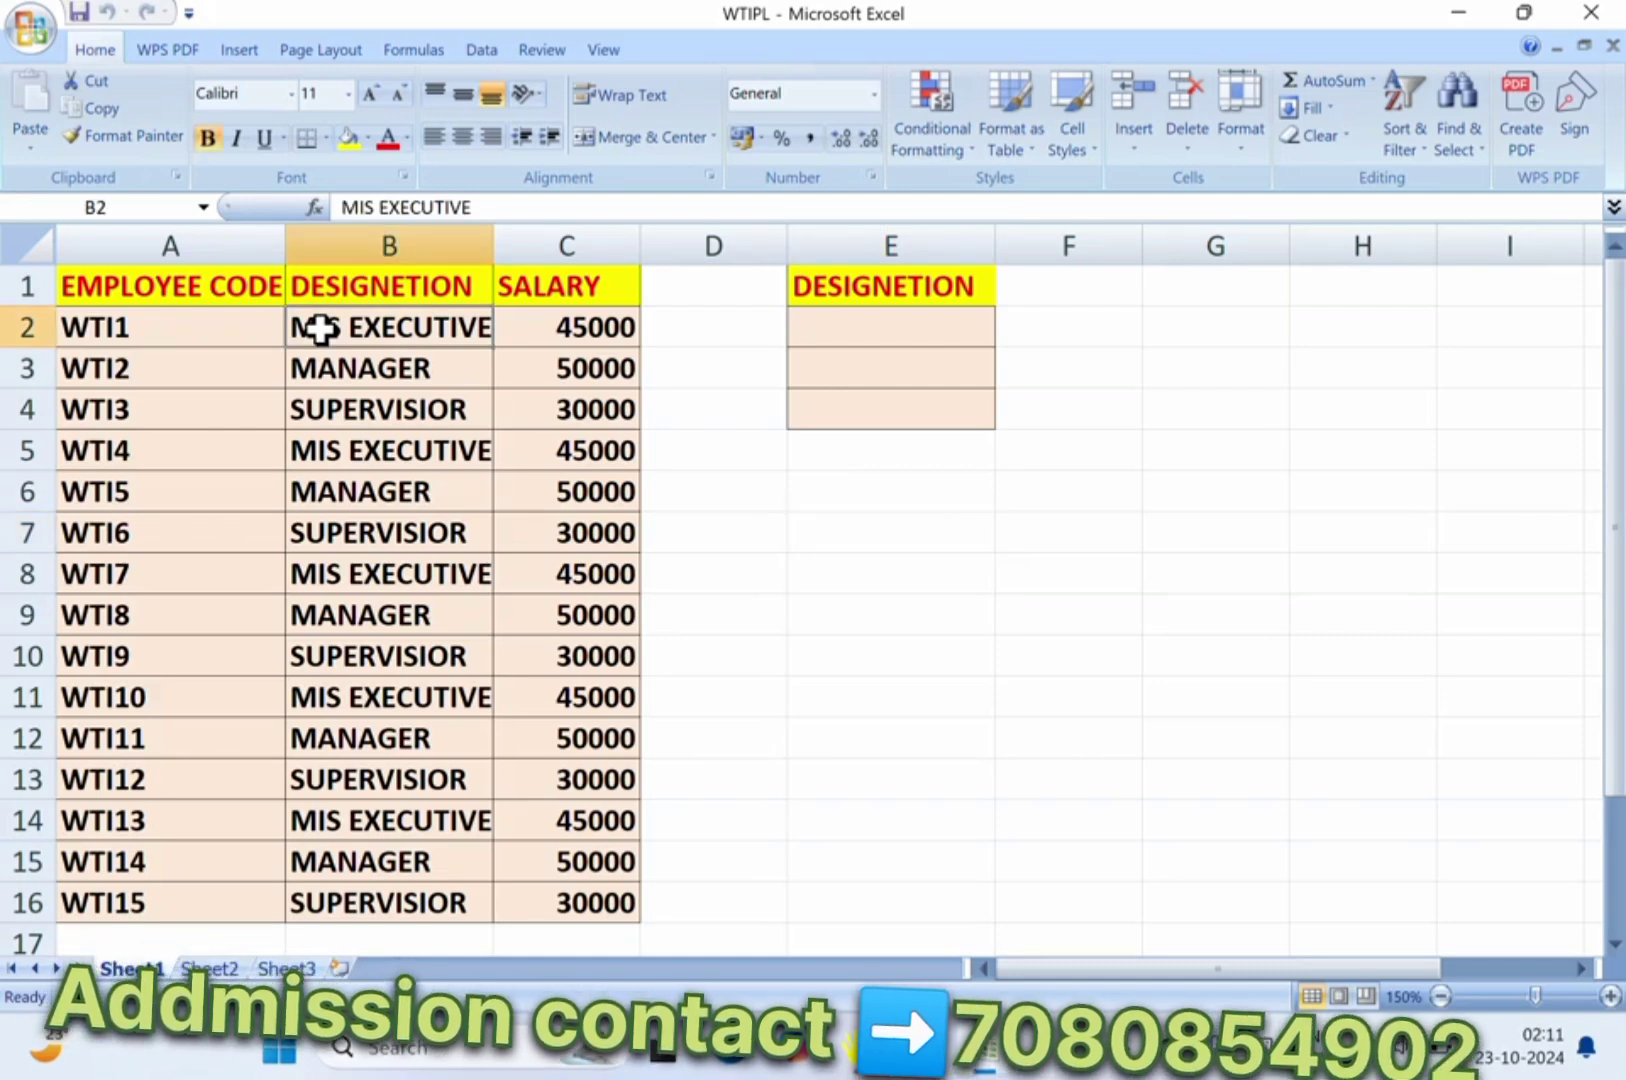
key(shift+Down)
key(shift+Down)
key(shift+Down)
key(shift+Down)
key(shift+Down)
key(shift+Down)
key(shift+Down)
key(shift+Down)
key(shift+Down)
key(shift+Down)
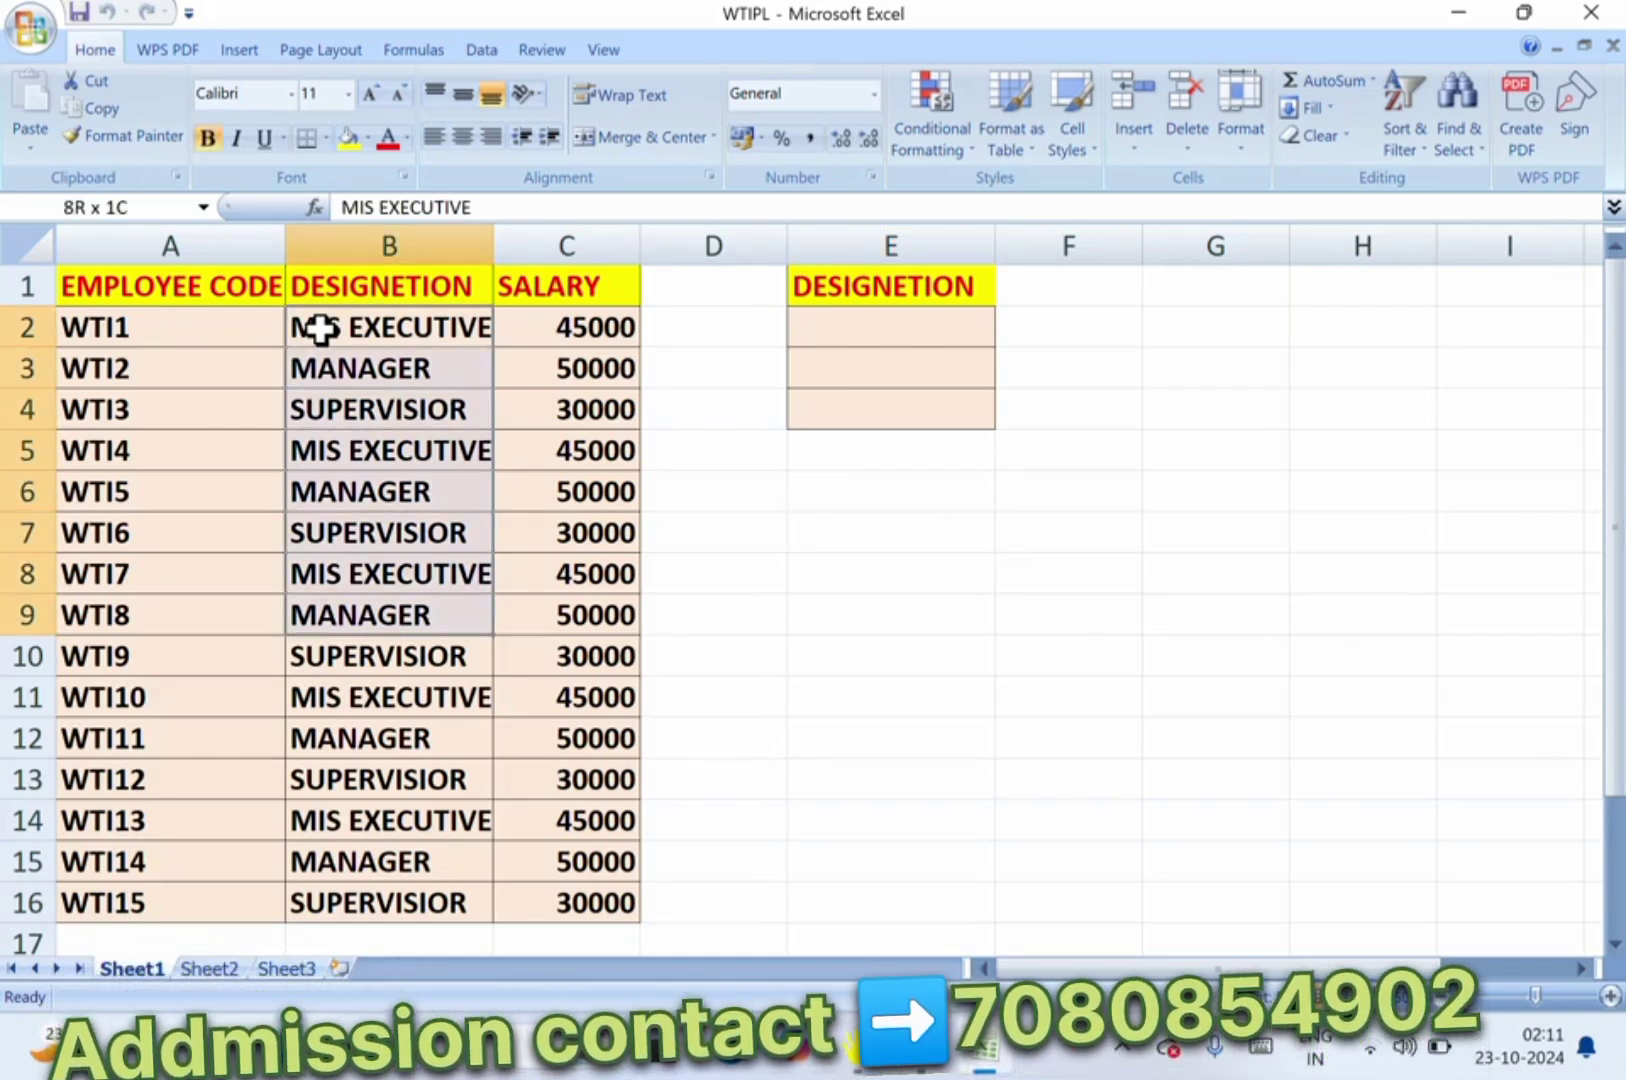
key(shift+Down)
key(shift+Down)
key(shift+Down)
key(shift+Down)
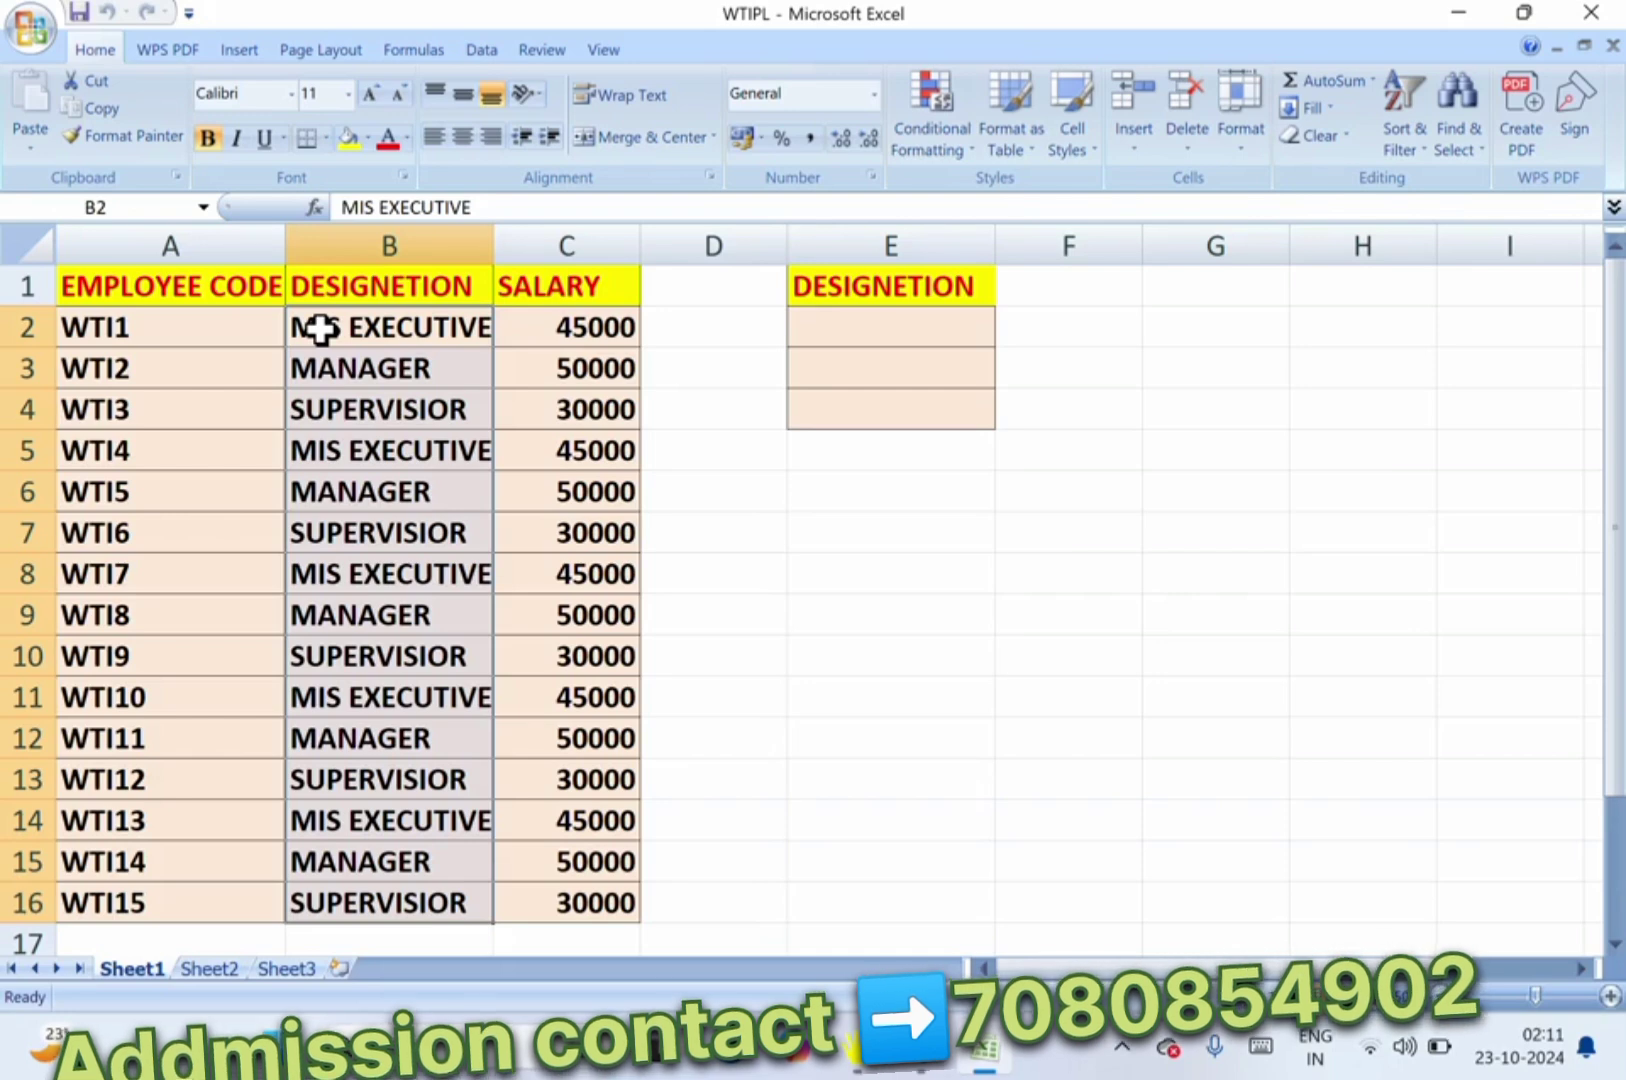
key(ctrl+c)
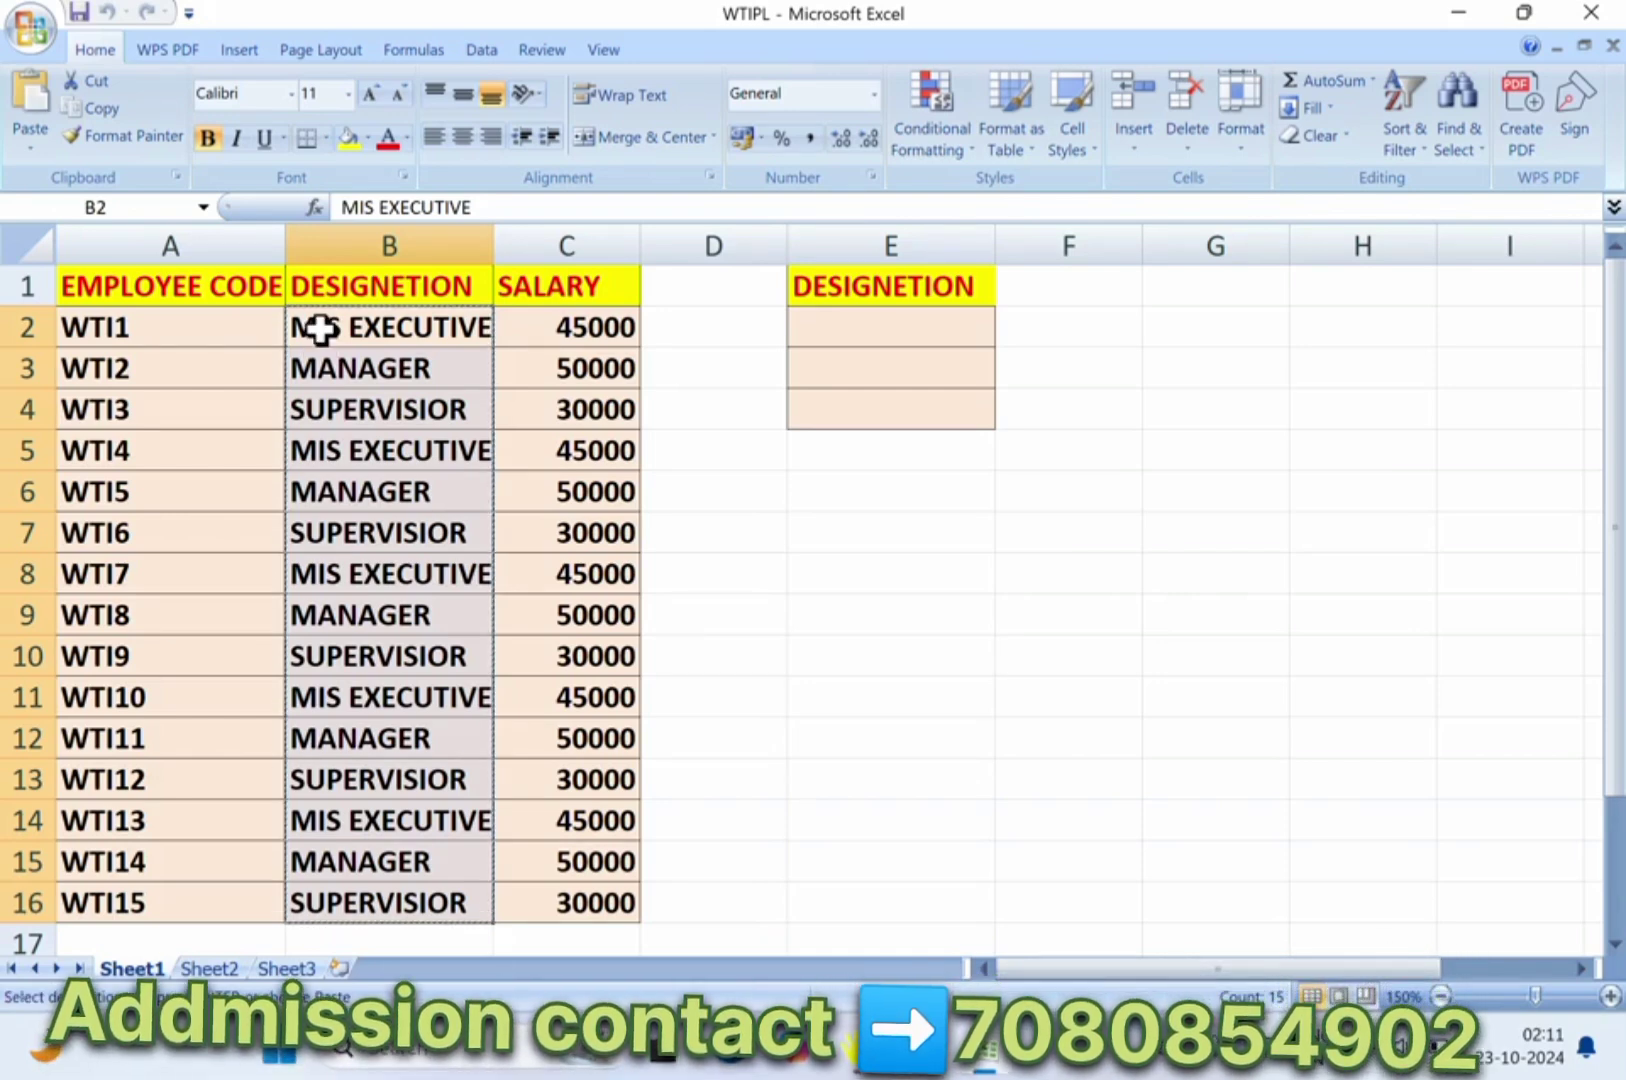
click(917, 338)
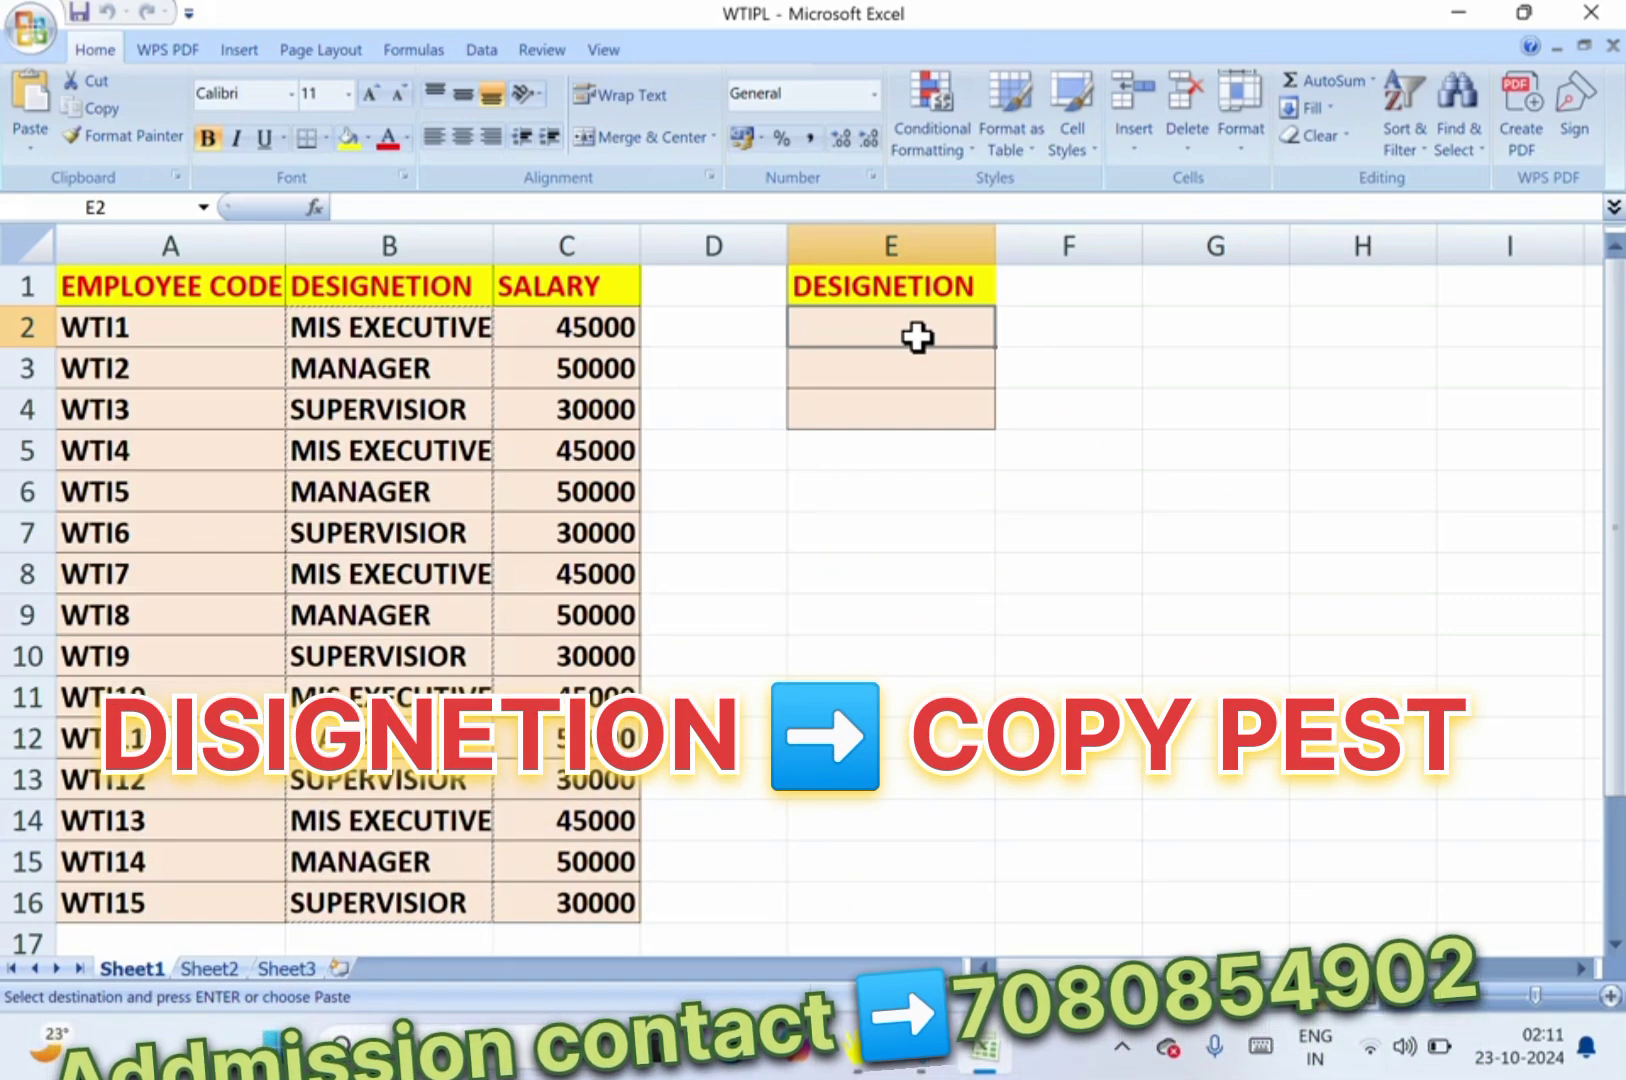
key(ctrl+v)
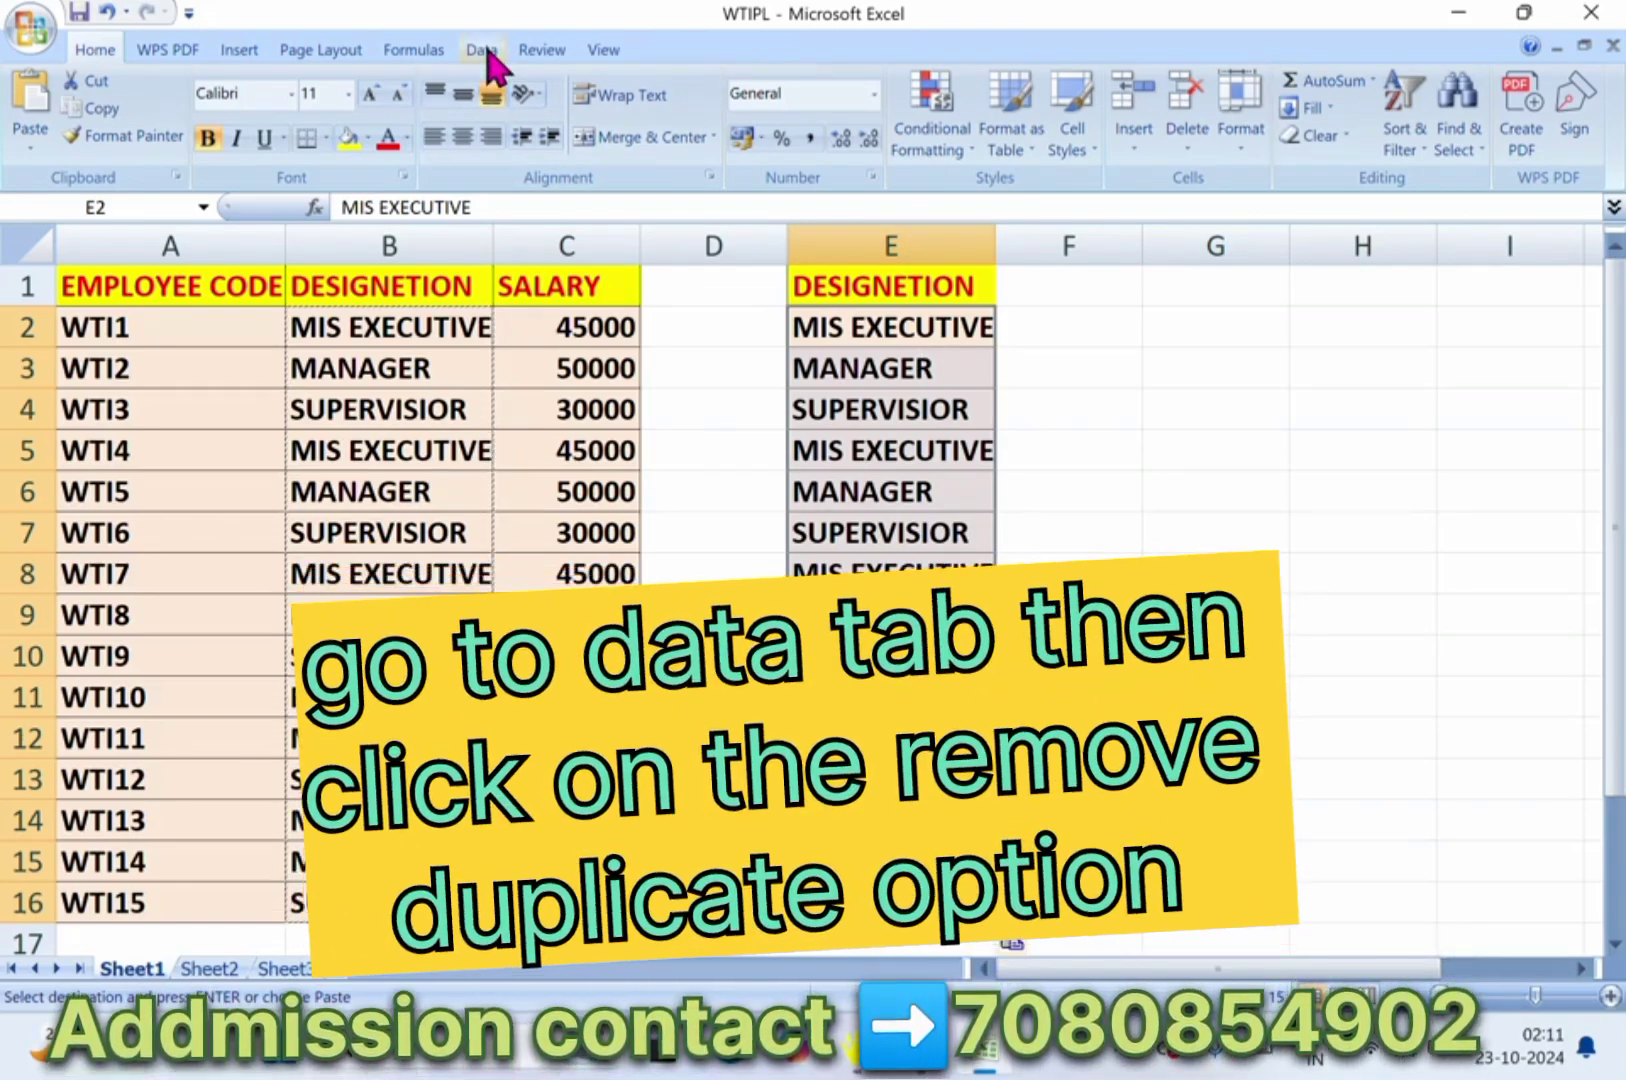
Remove the duplicate values from the pasted designation list in column E, checking the DESIGNETION column.
click(489, 55)
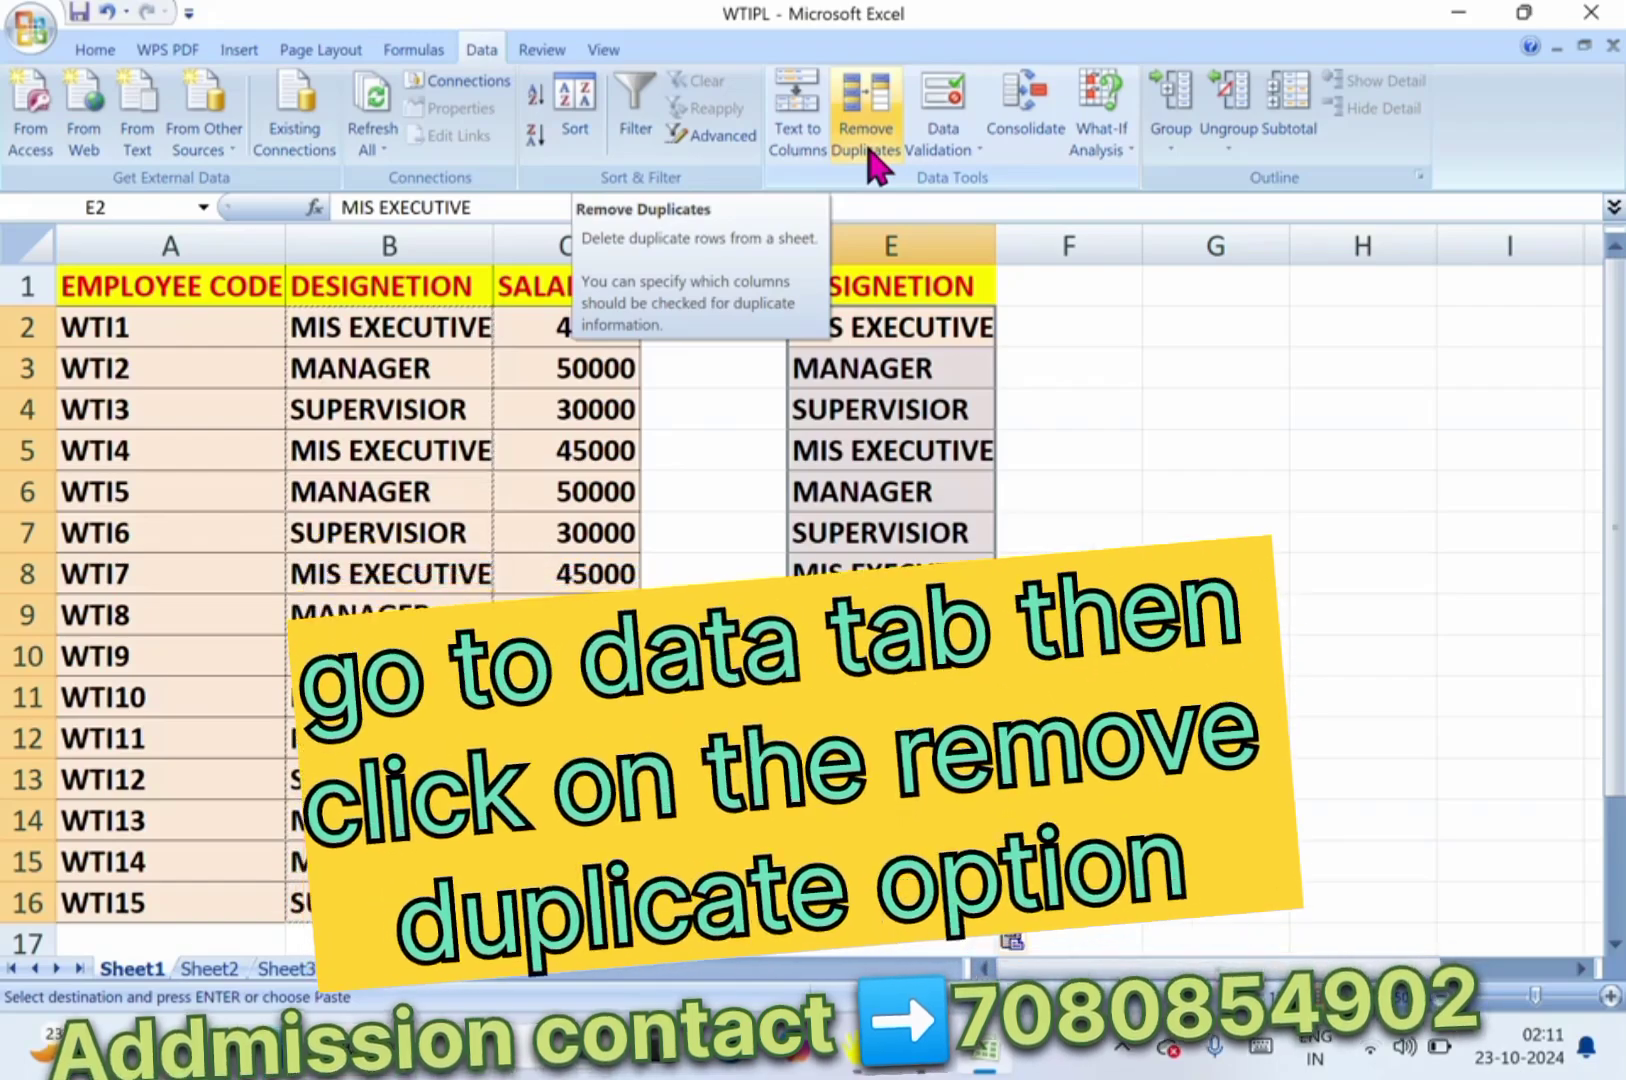
click(868, 140)
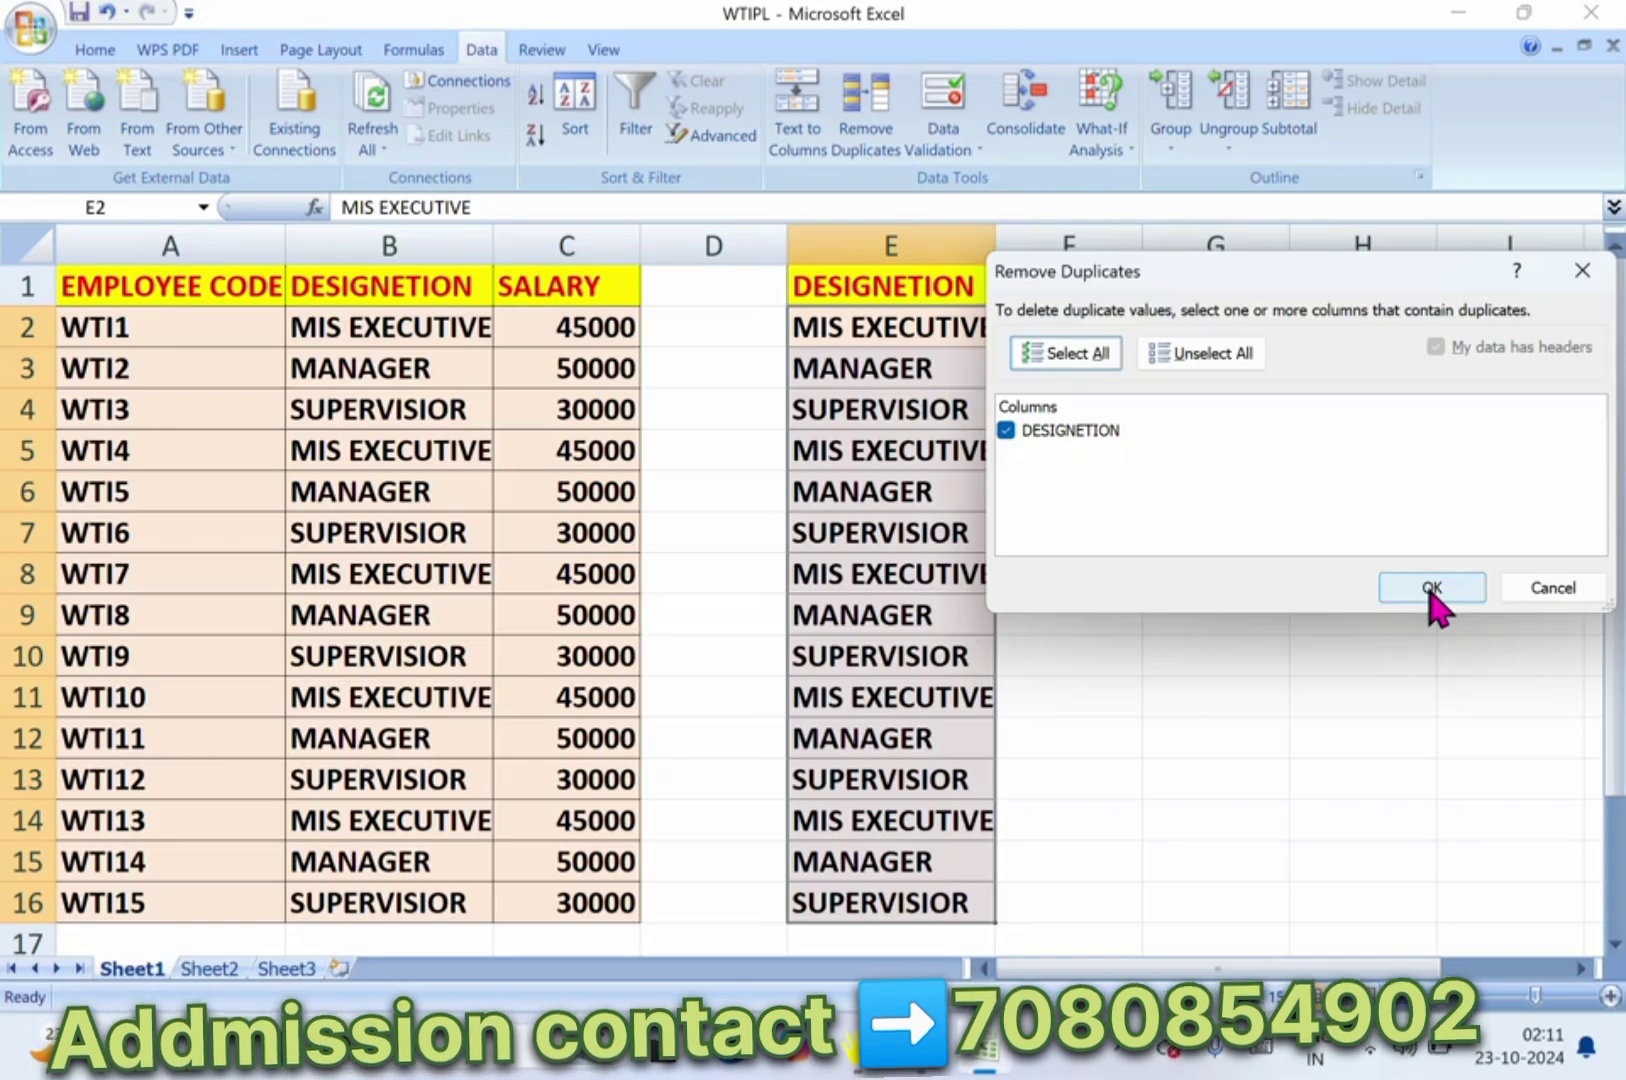
click(1431, 590)
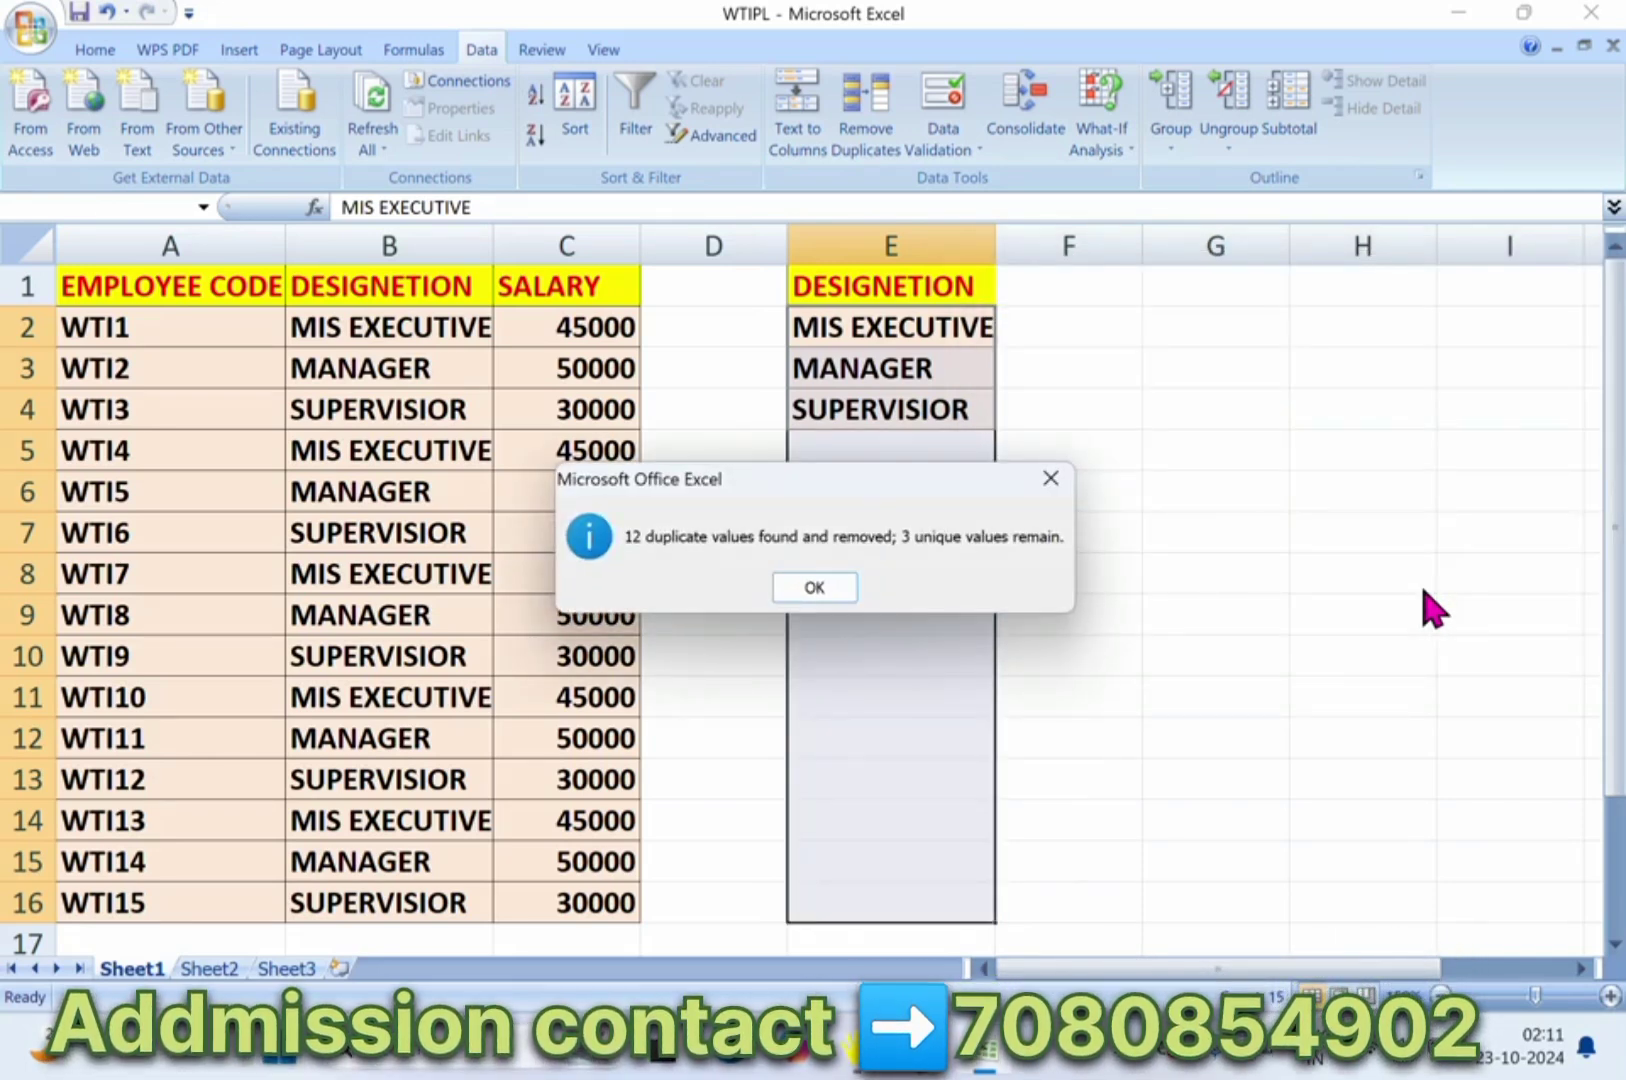
click(808, 587)
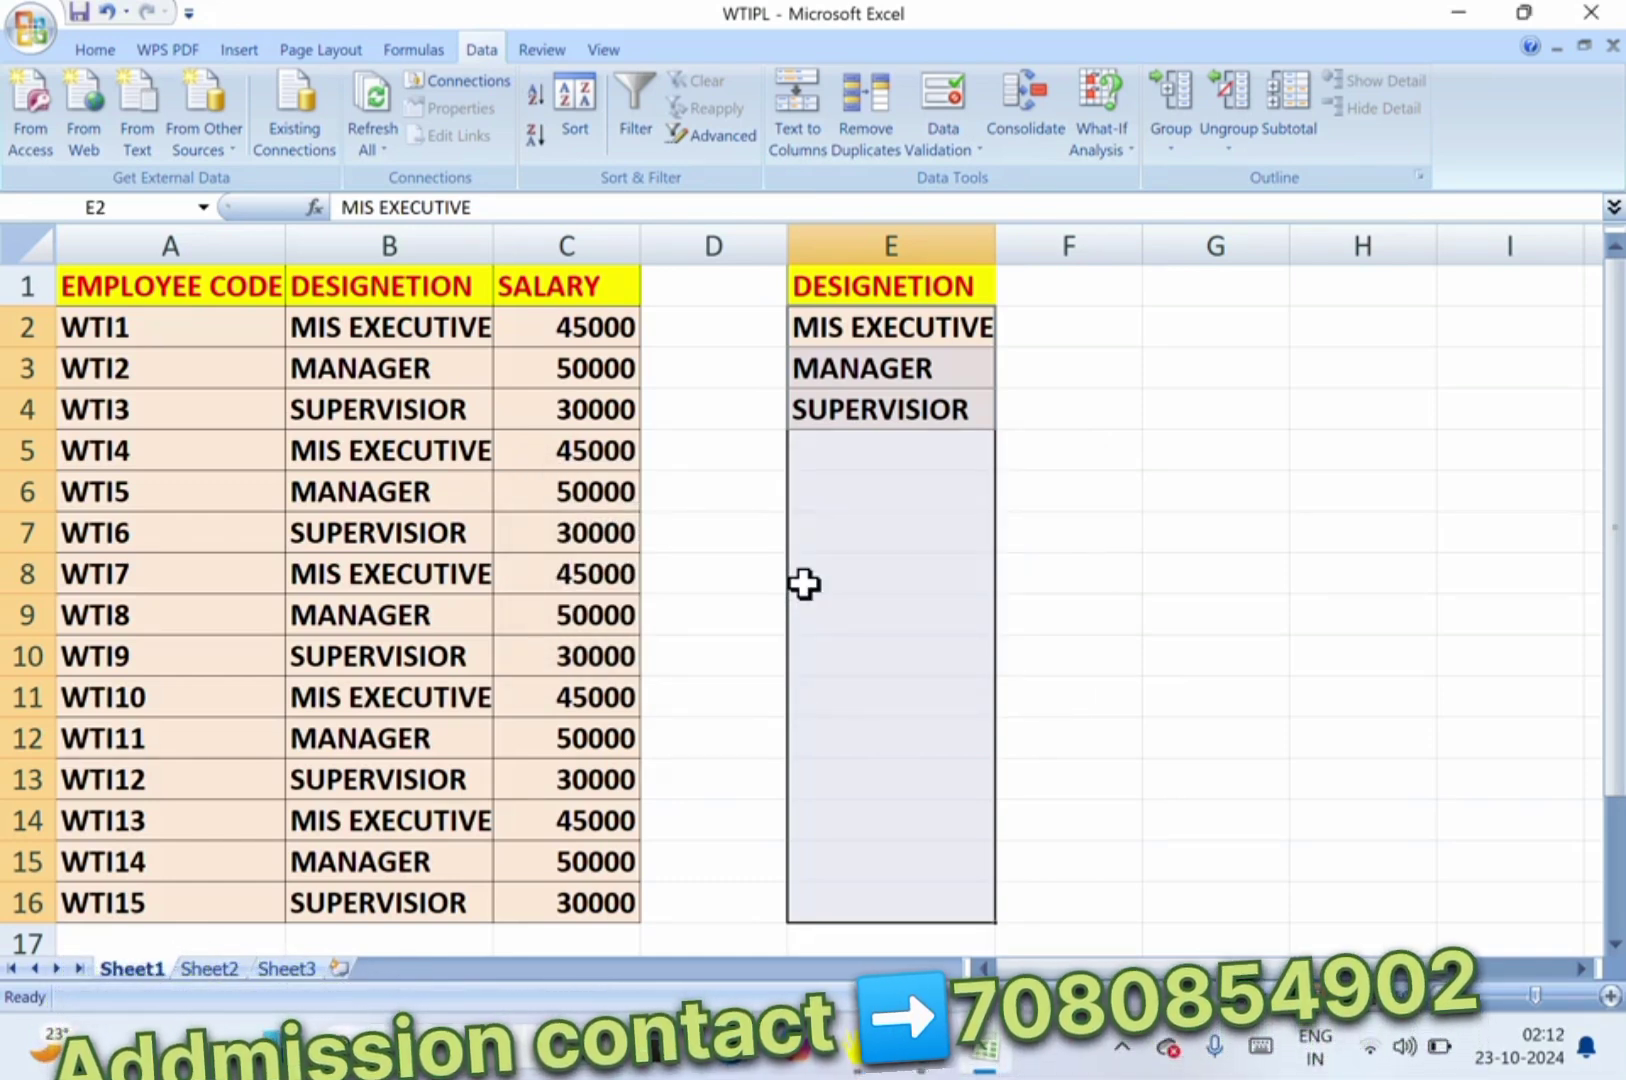
click(866, 560)
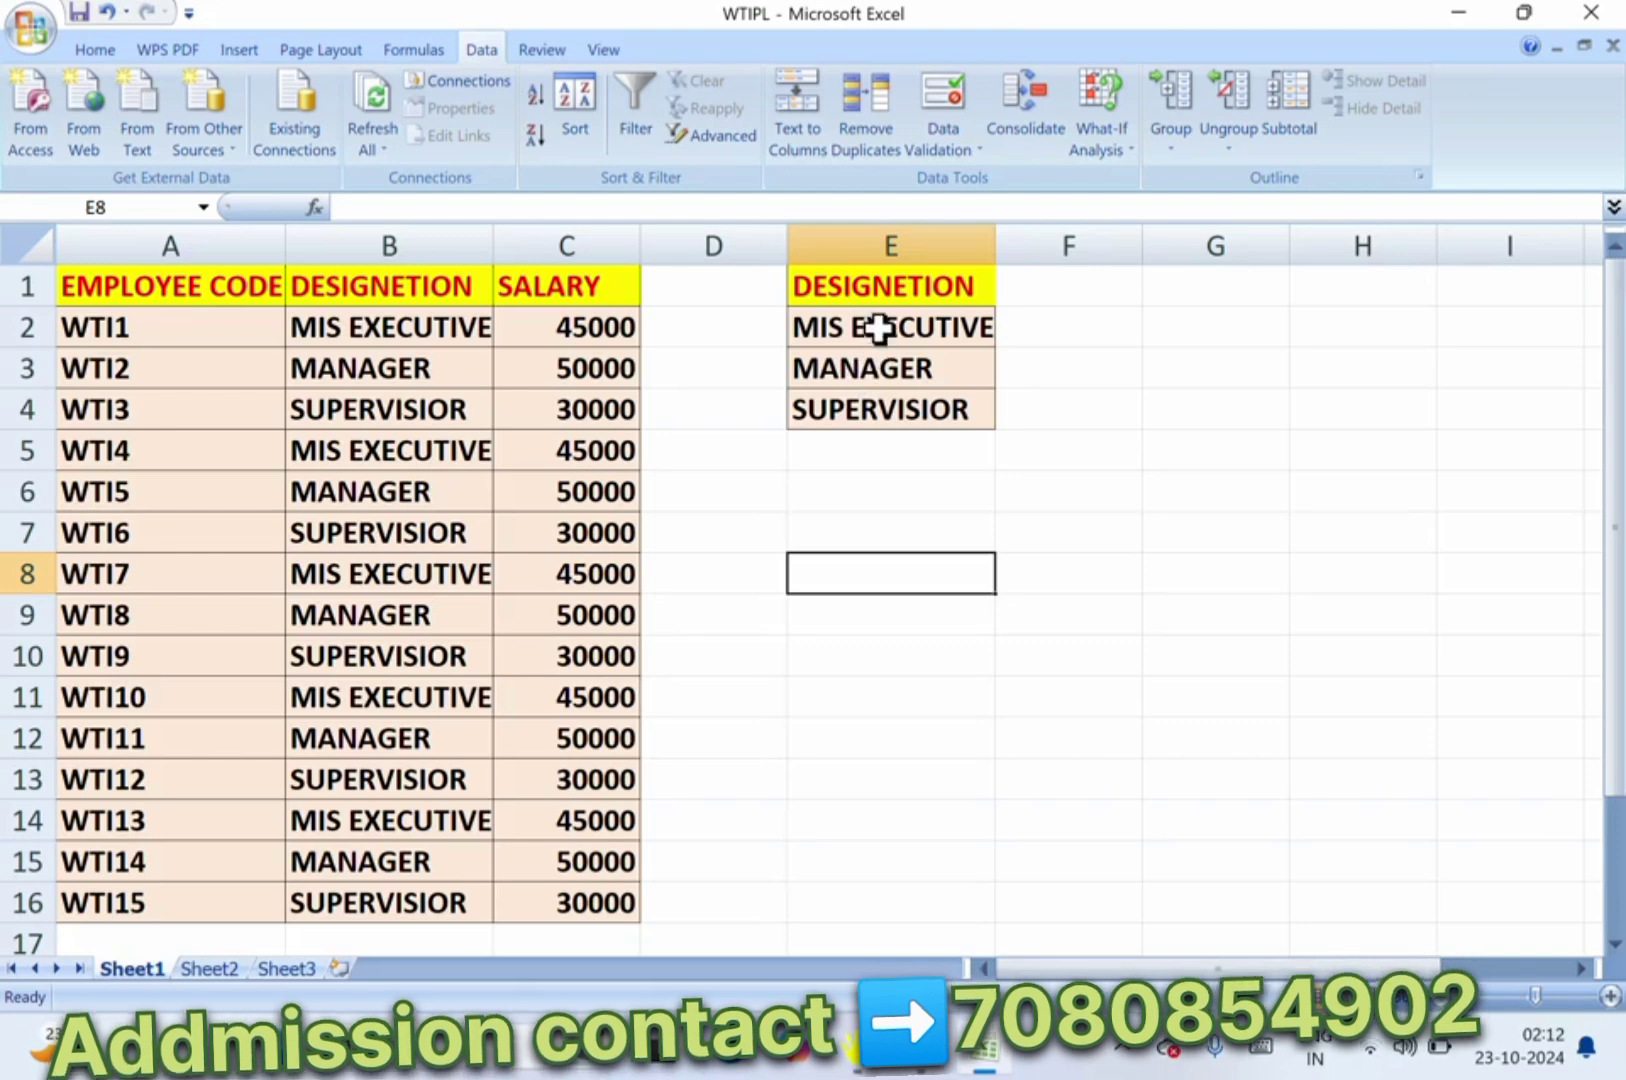
click(878, 326)
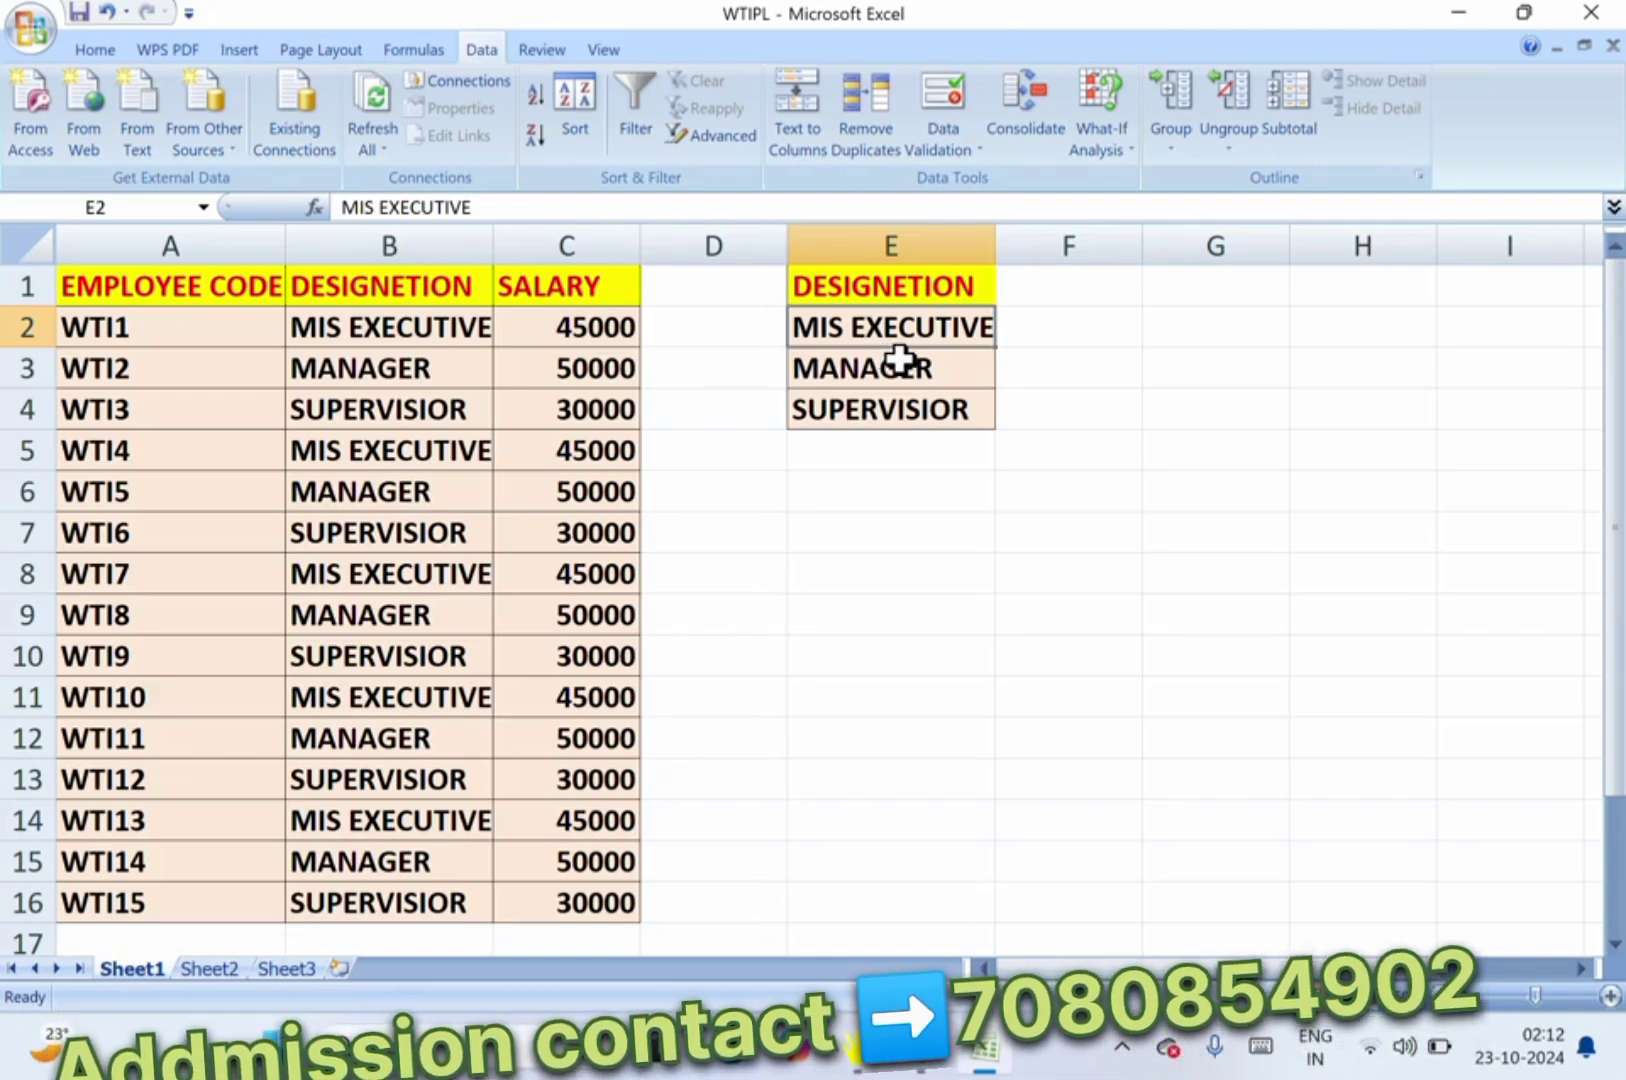
Start a SUMIF formula in F2 with the designation cells B2:B16 as its range.
click(1030, 329)
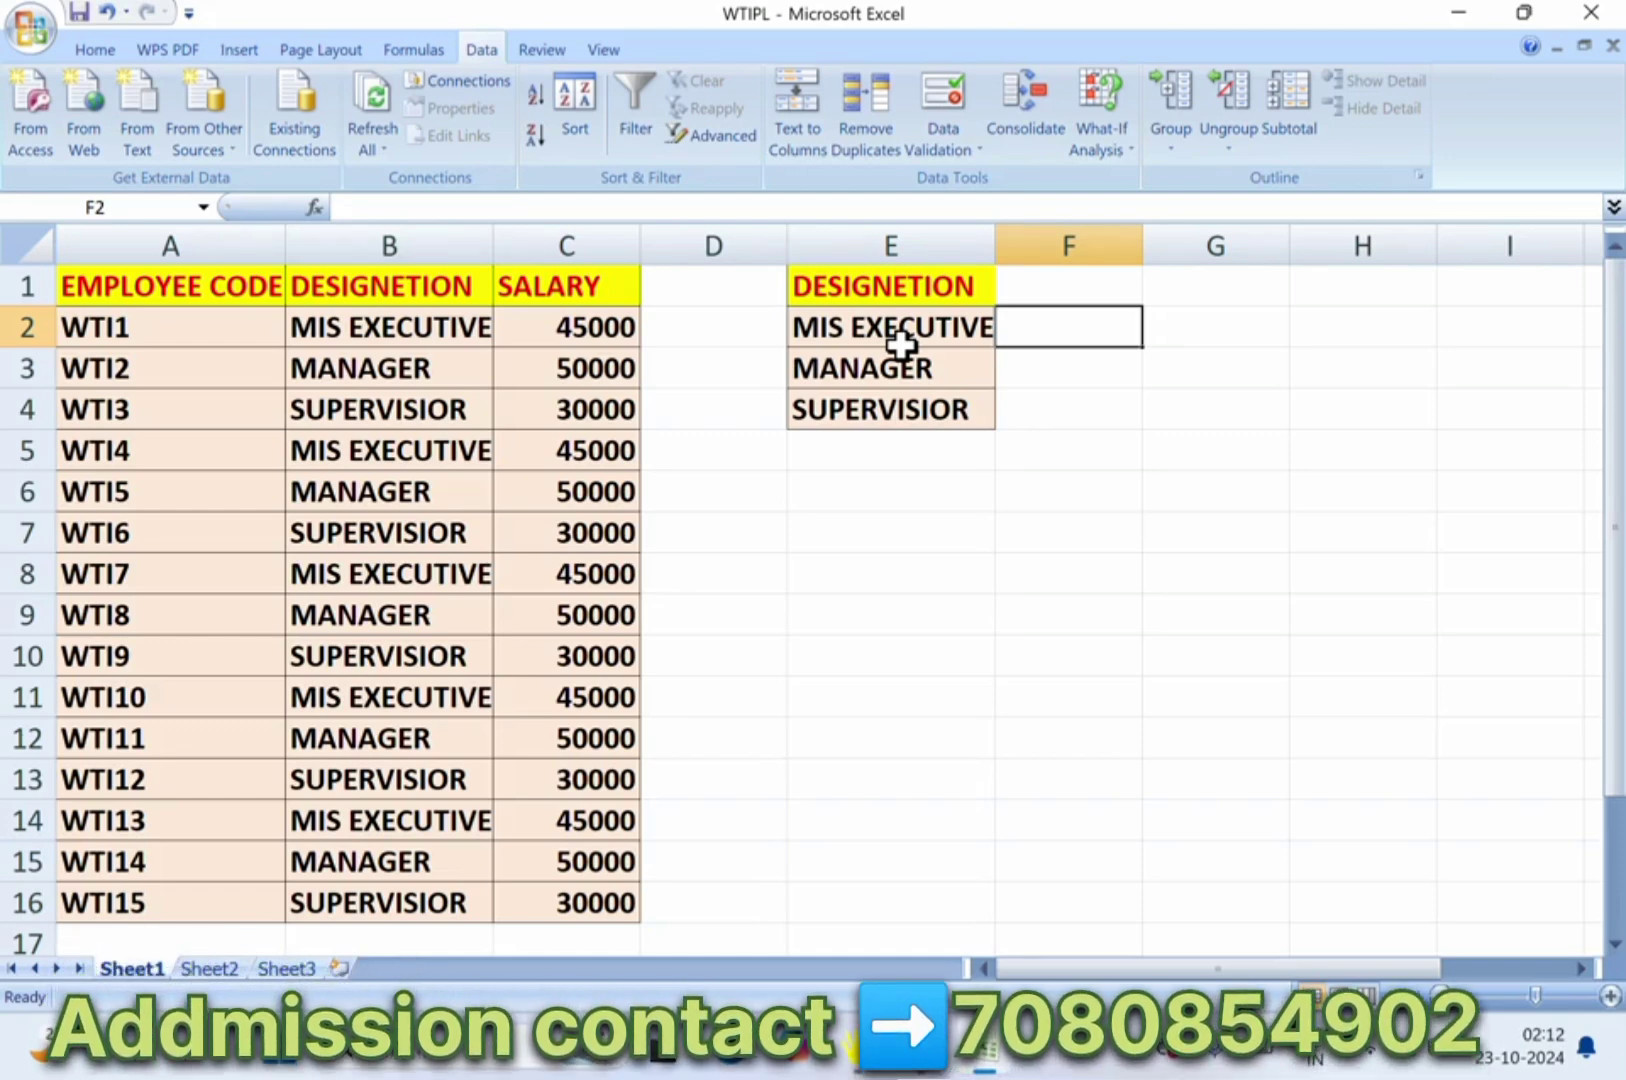
text(=)
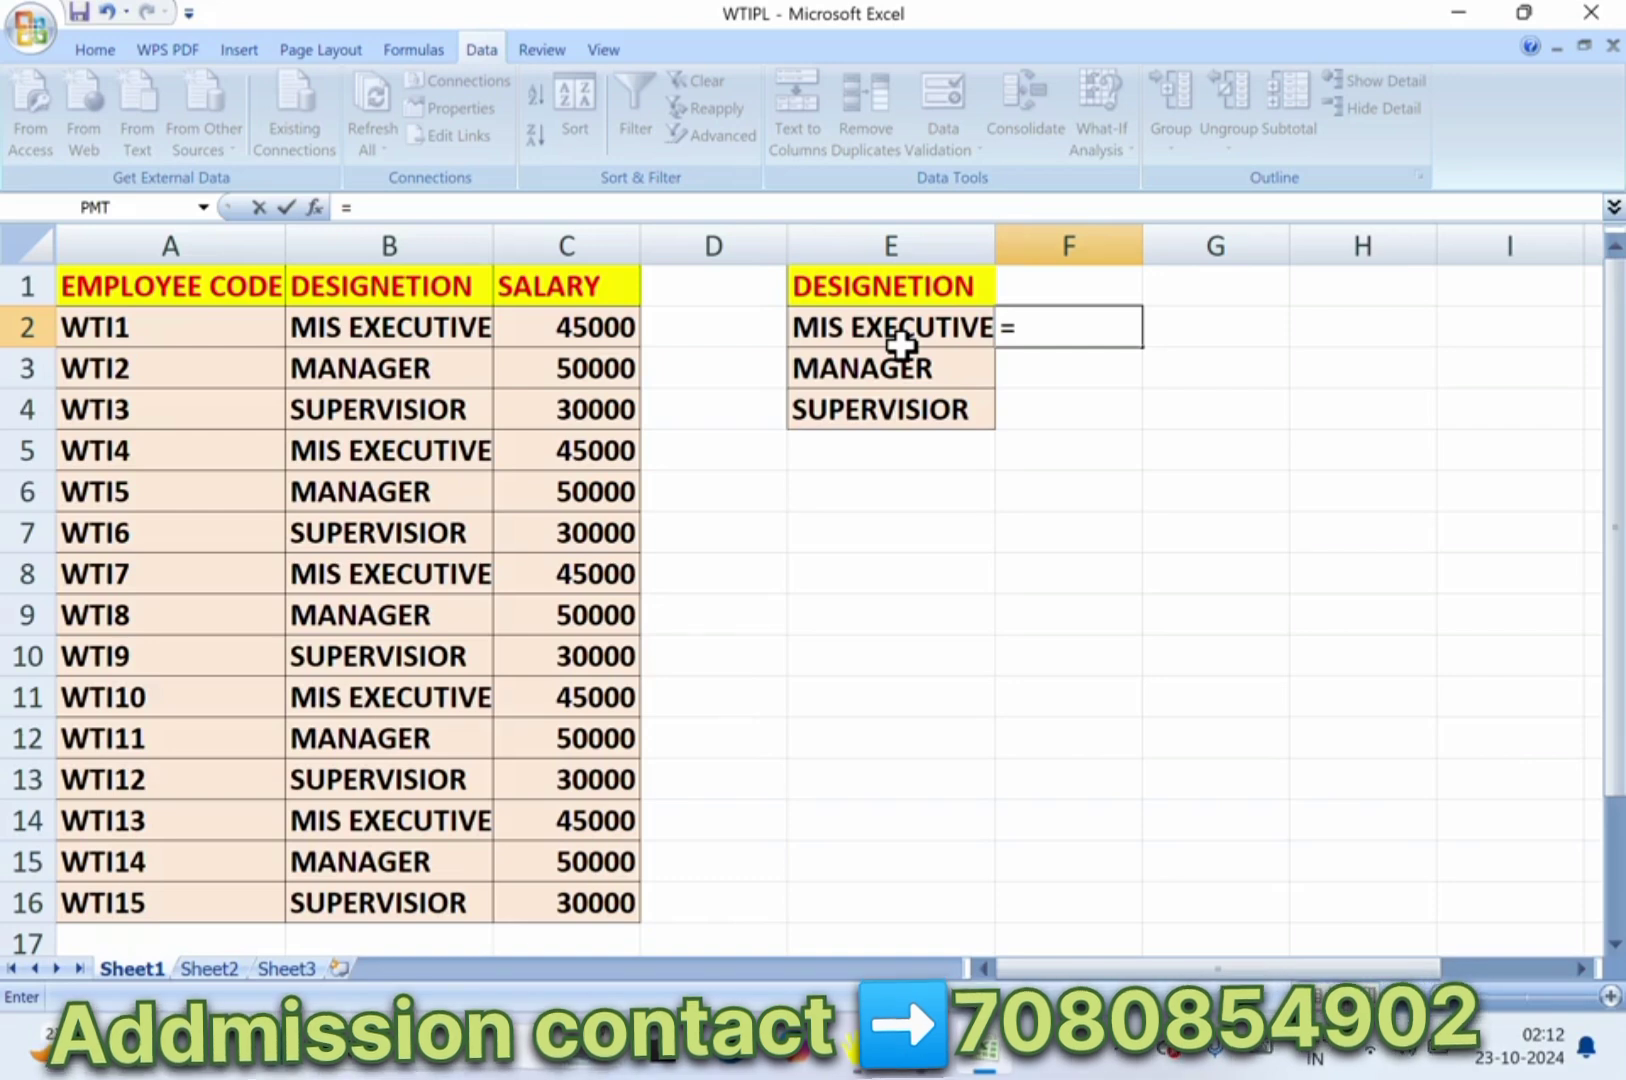
text(S)
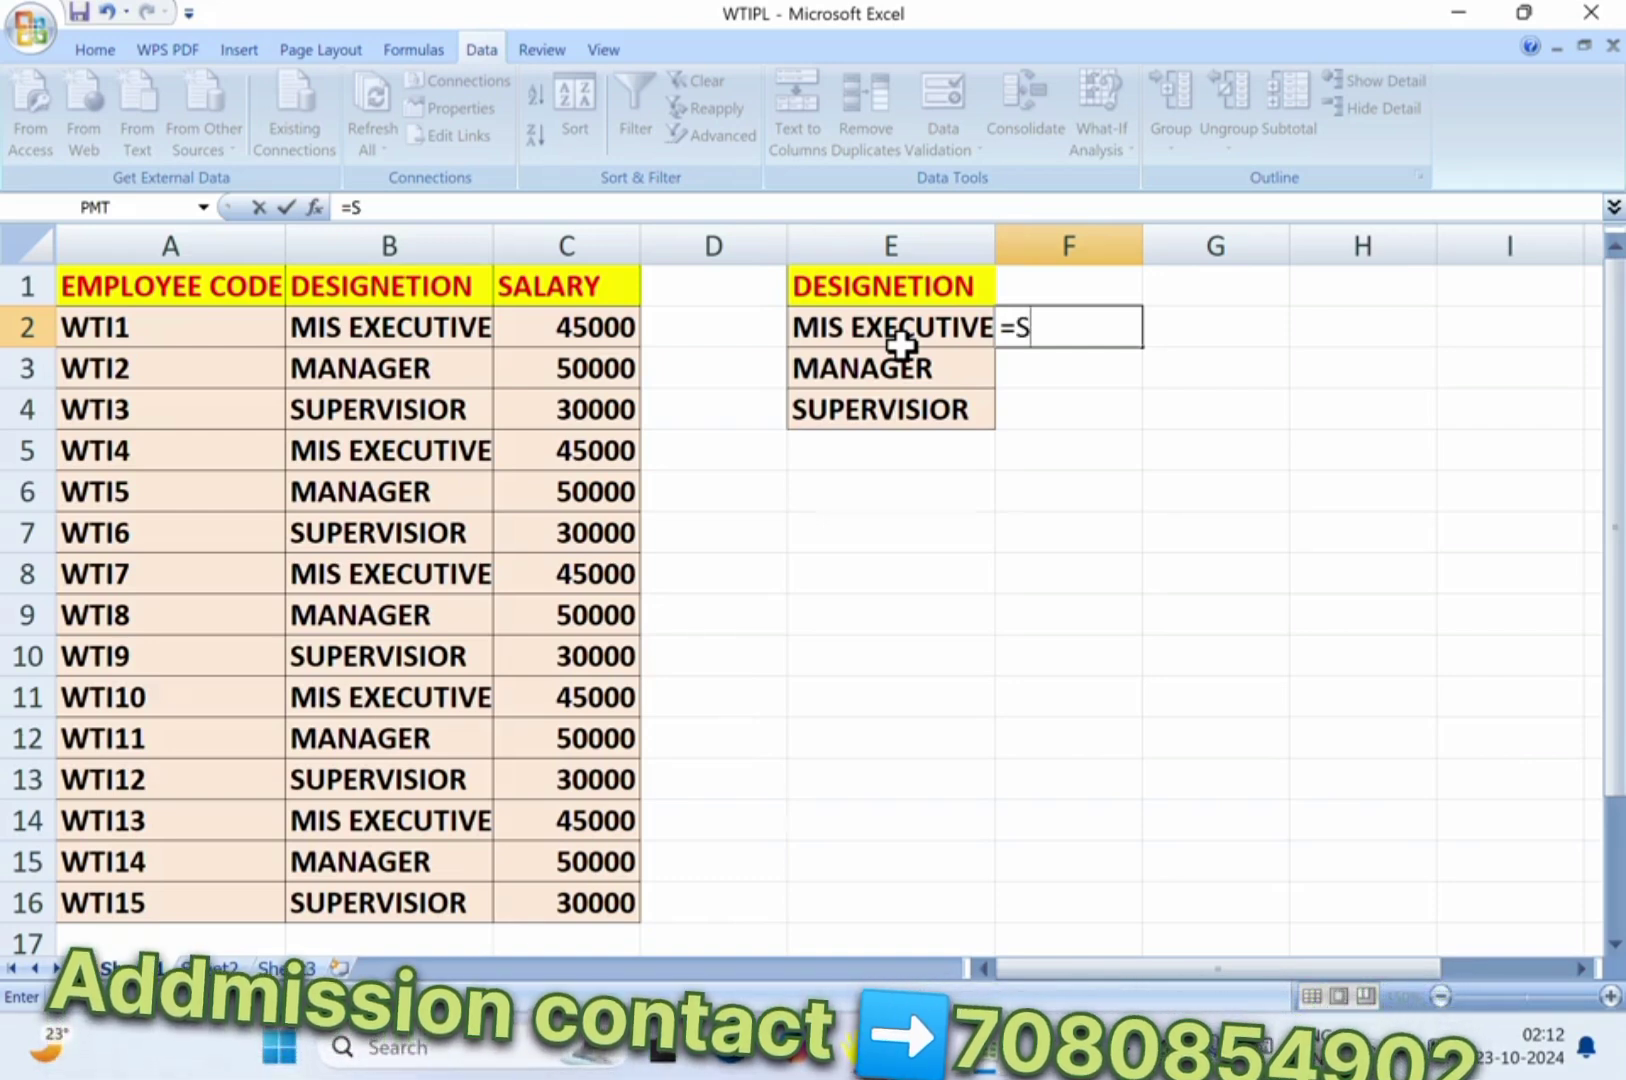
text(UMI)
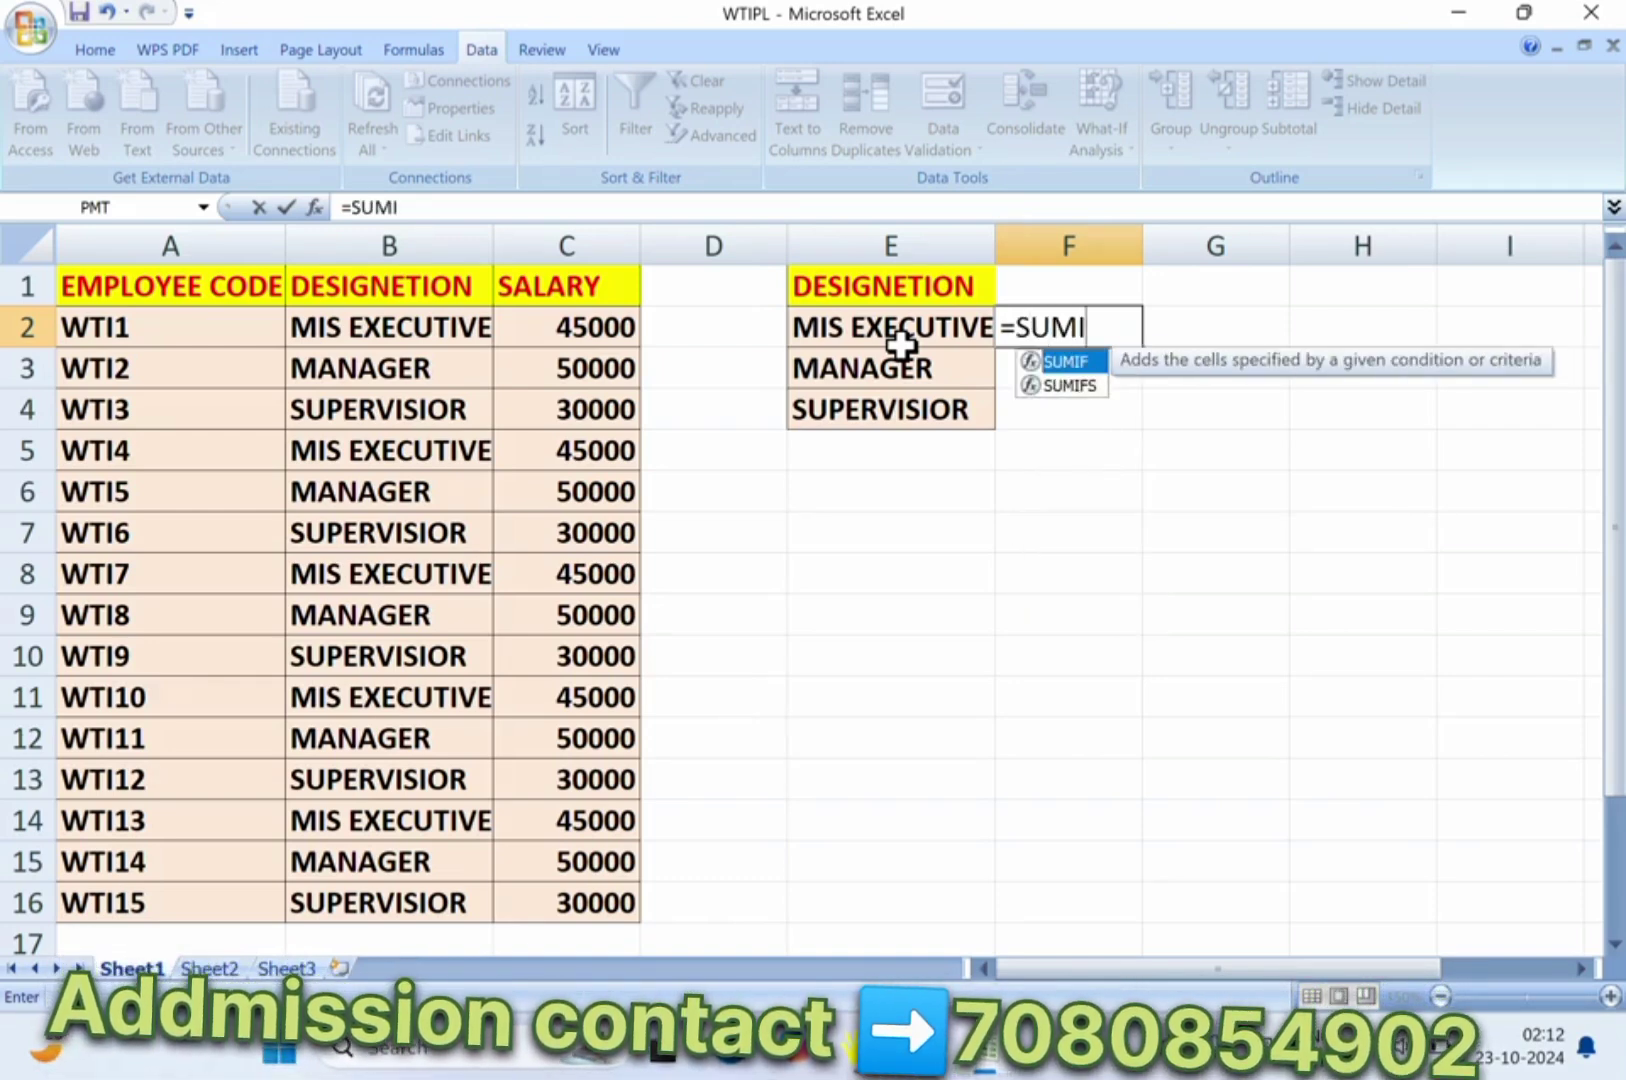
text(F)
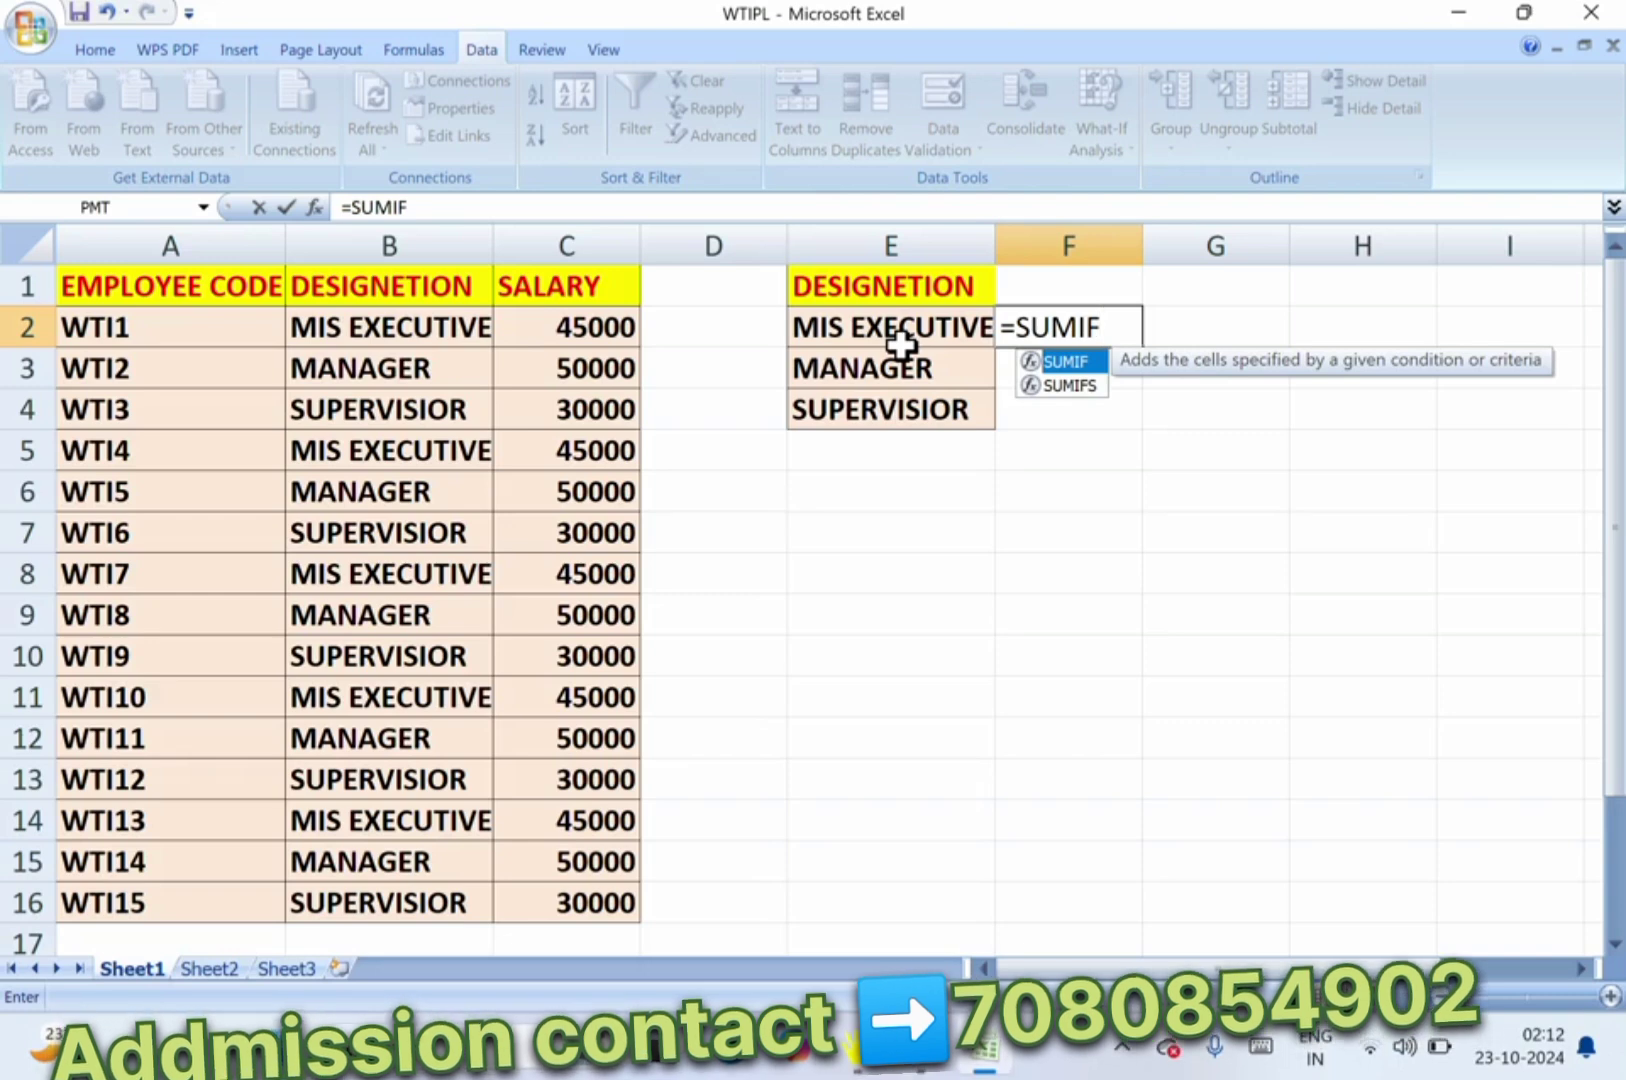
text(()
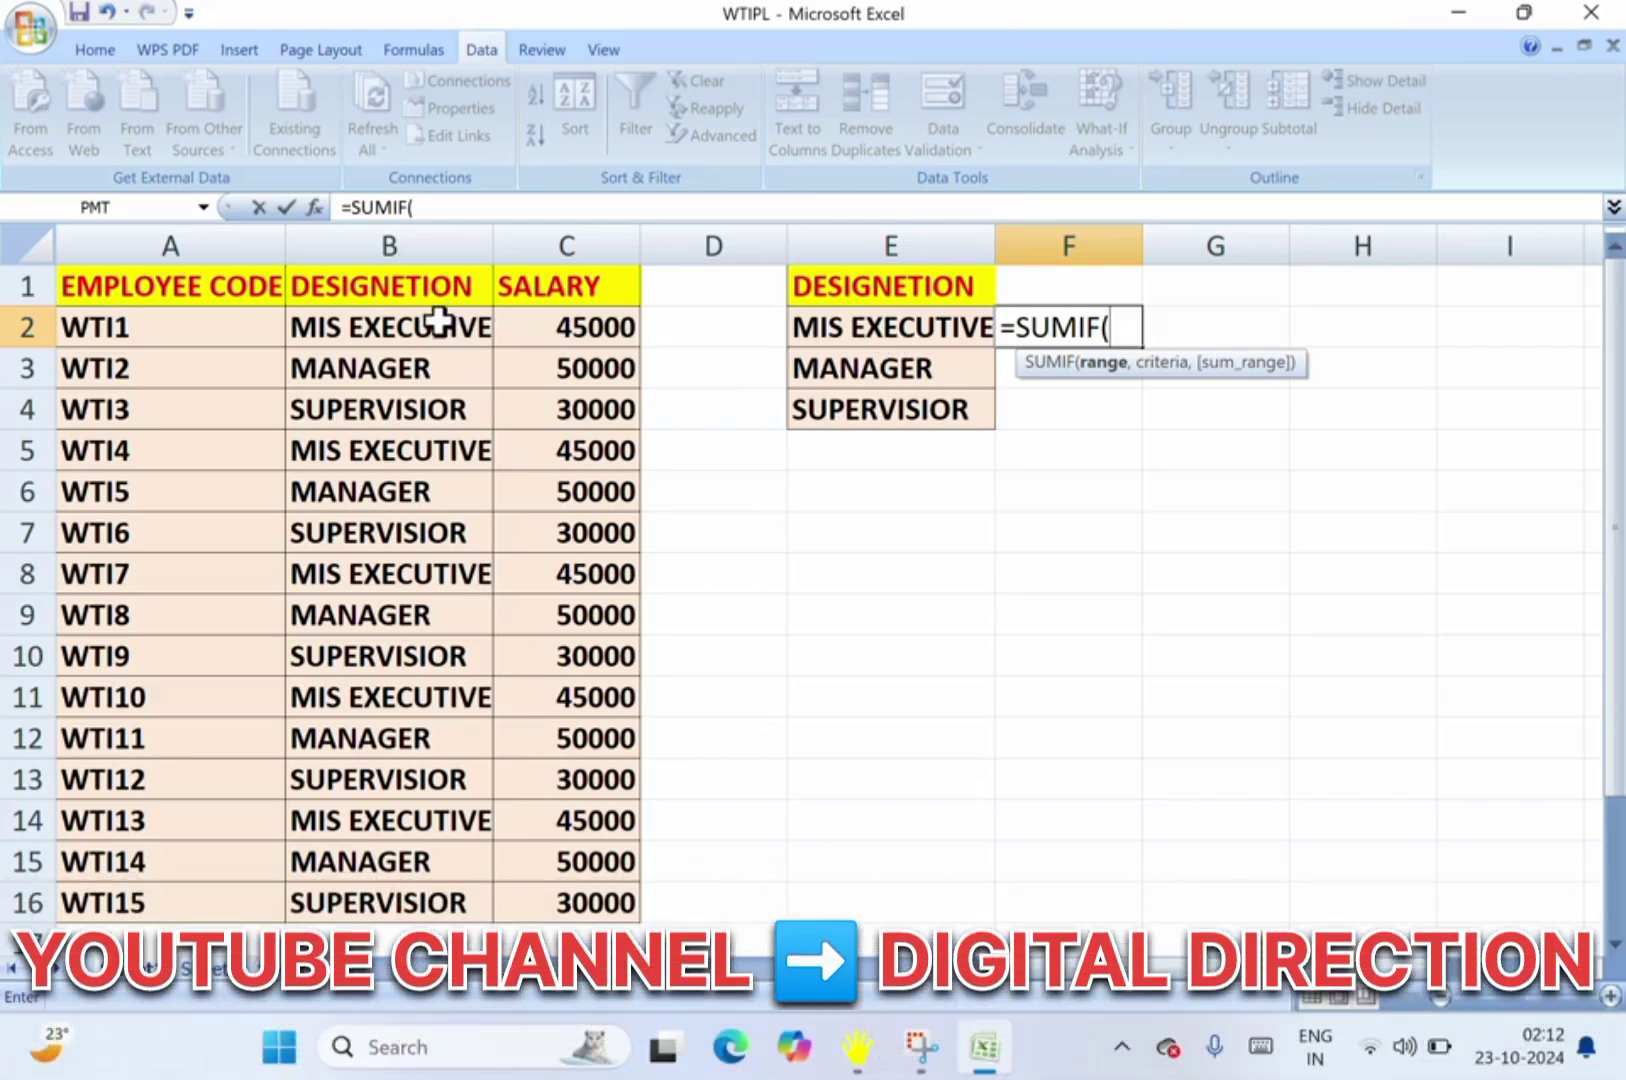
click(430, 328)
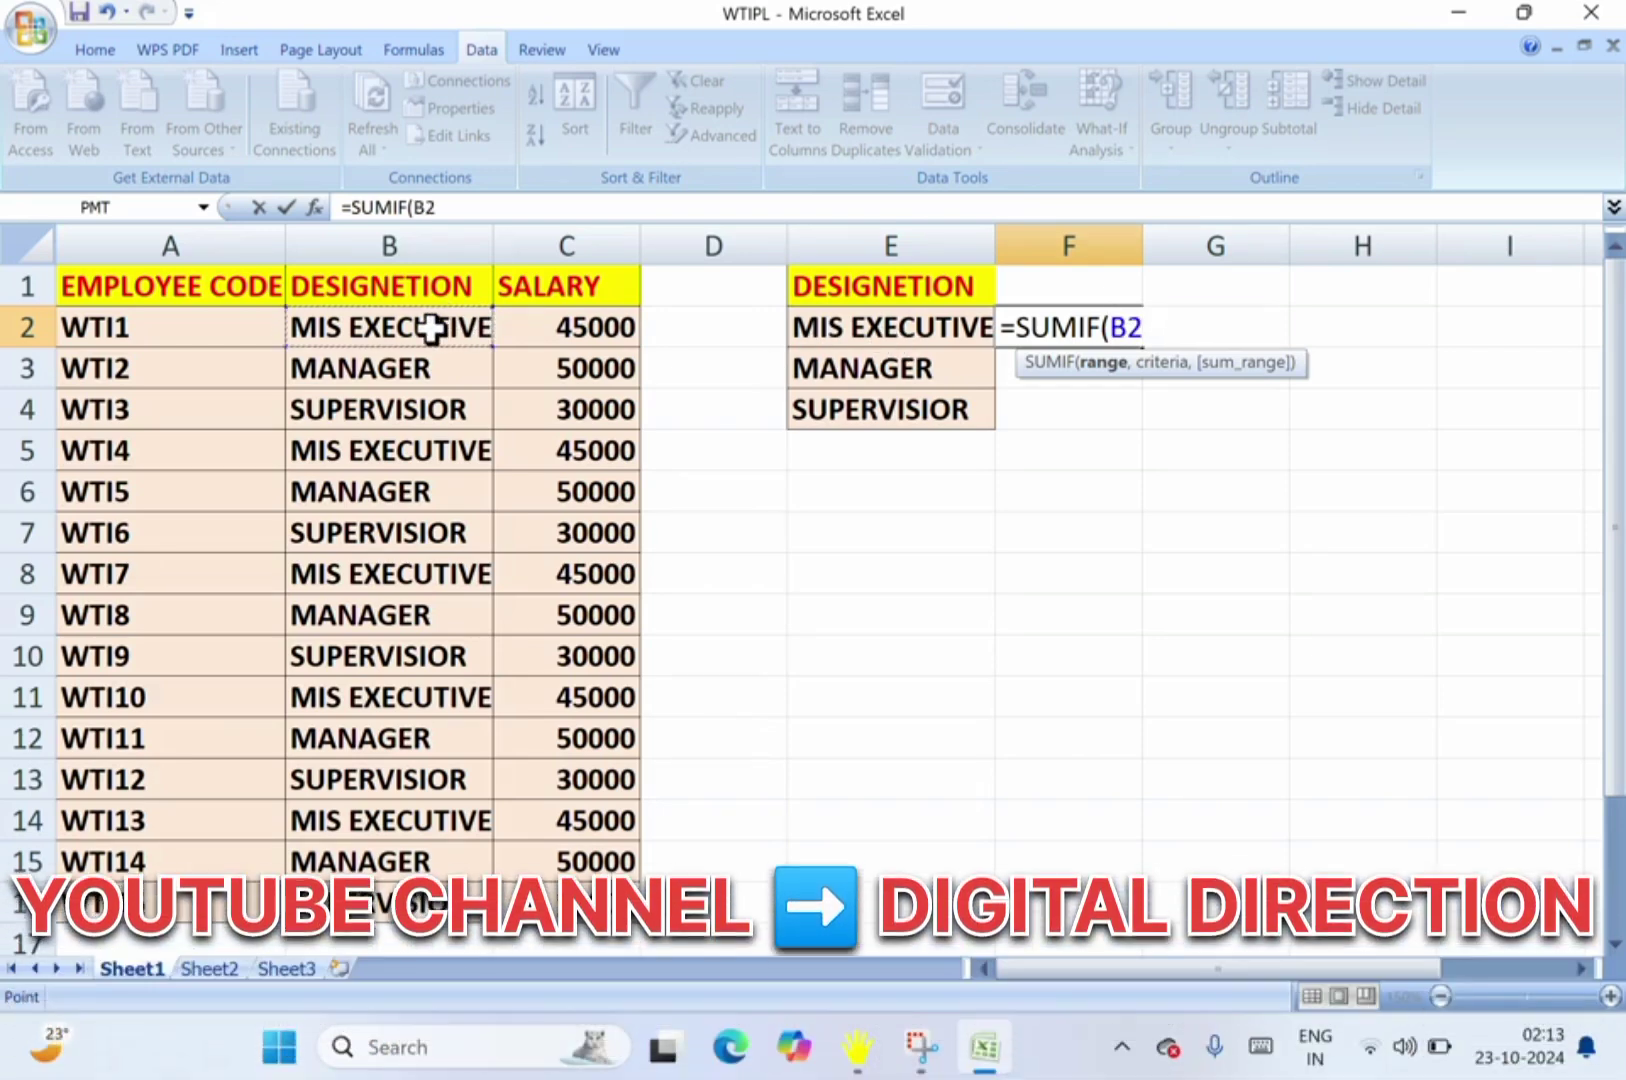
key(shift+Down)
key(shift+Down)
key(shift+Down)
key(shift+Down)
key(shift+Down)
key(shift+Down)
key(shift+Down)
key(shift+Down)
key(shift+Down)
key(shift+Down)
key(shift+Down)
key(shift+Down)
key(shift+Down)
key(shift+Down)
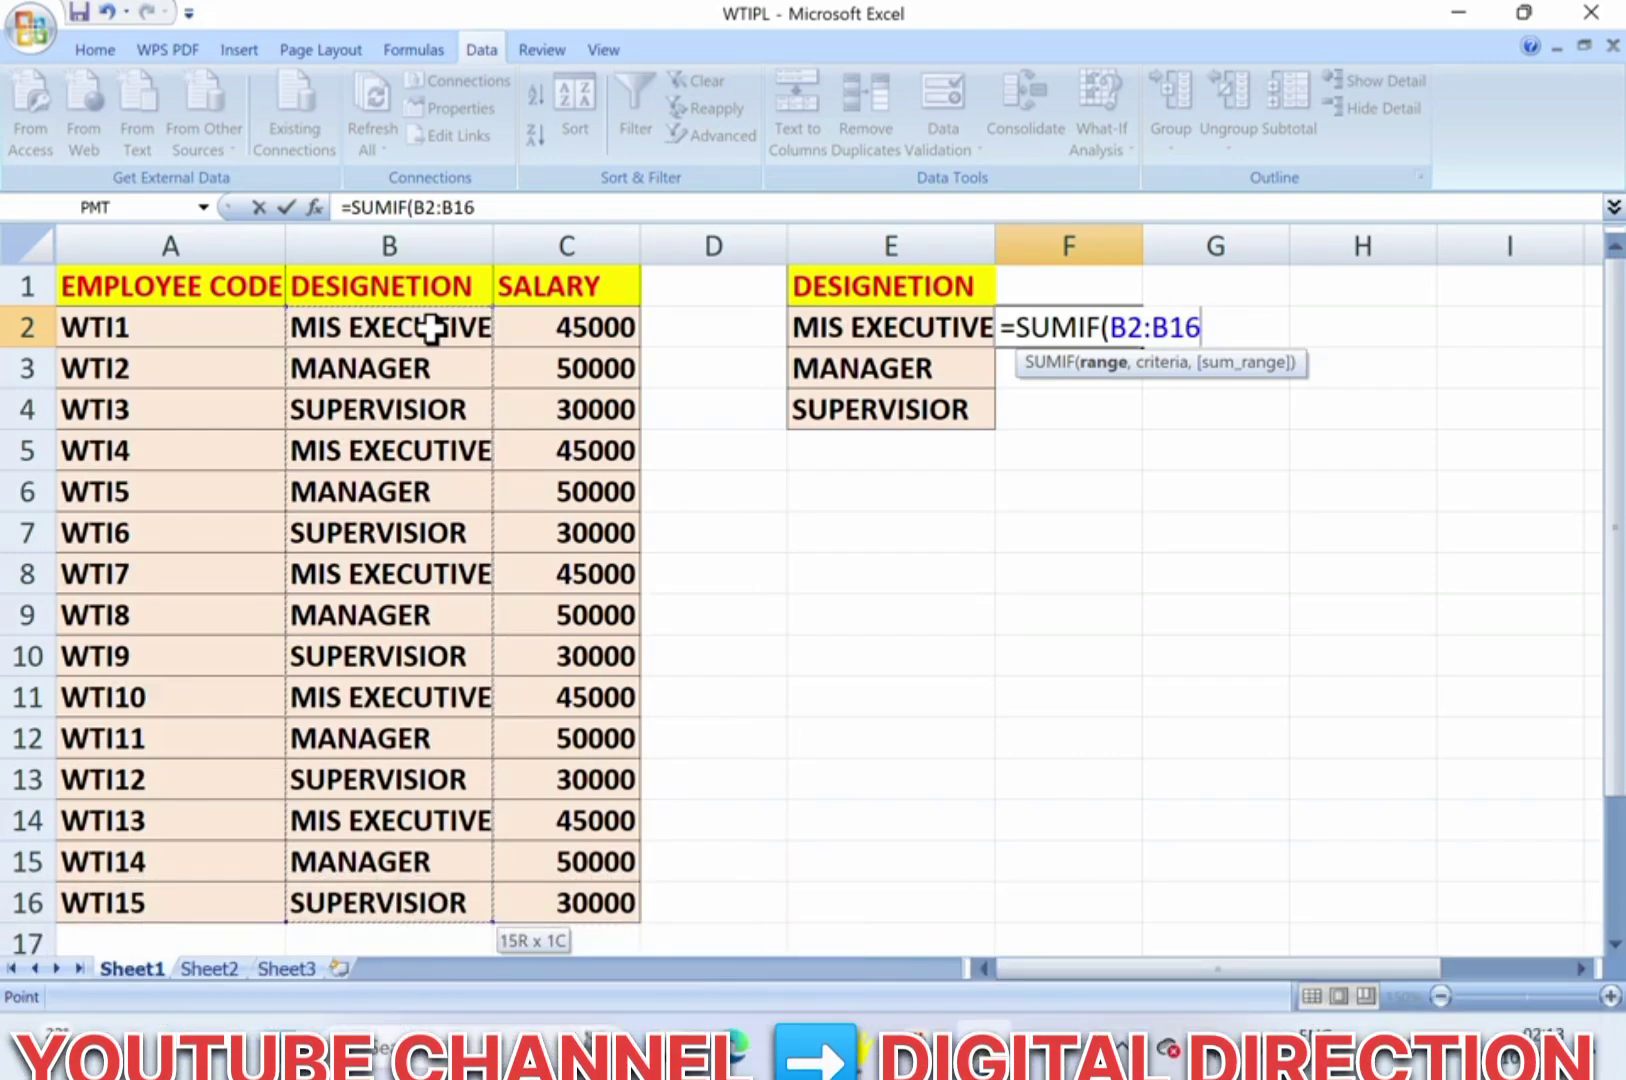
text(,)
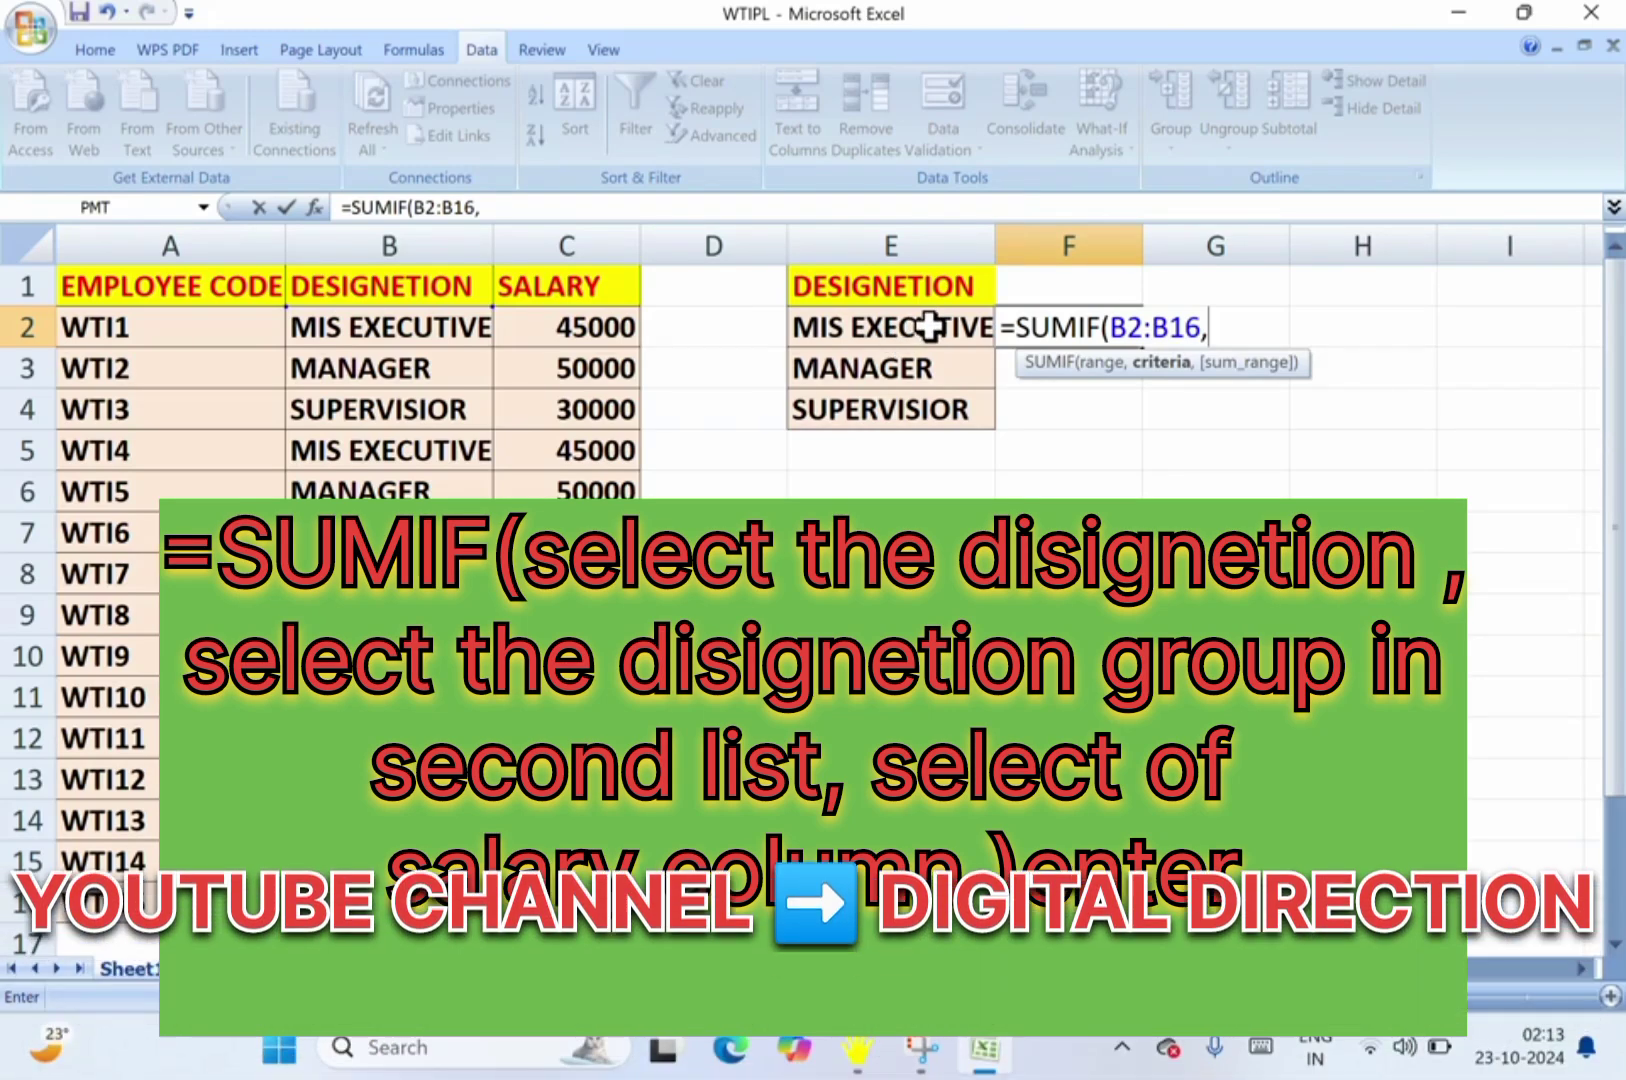
Complete the SUMIF formula in F2 with E2 as the criteria and salary cells C2:C16 as the sum range.
click(930, 326)
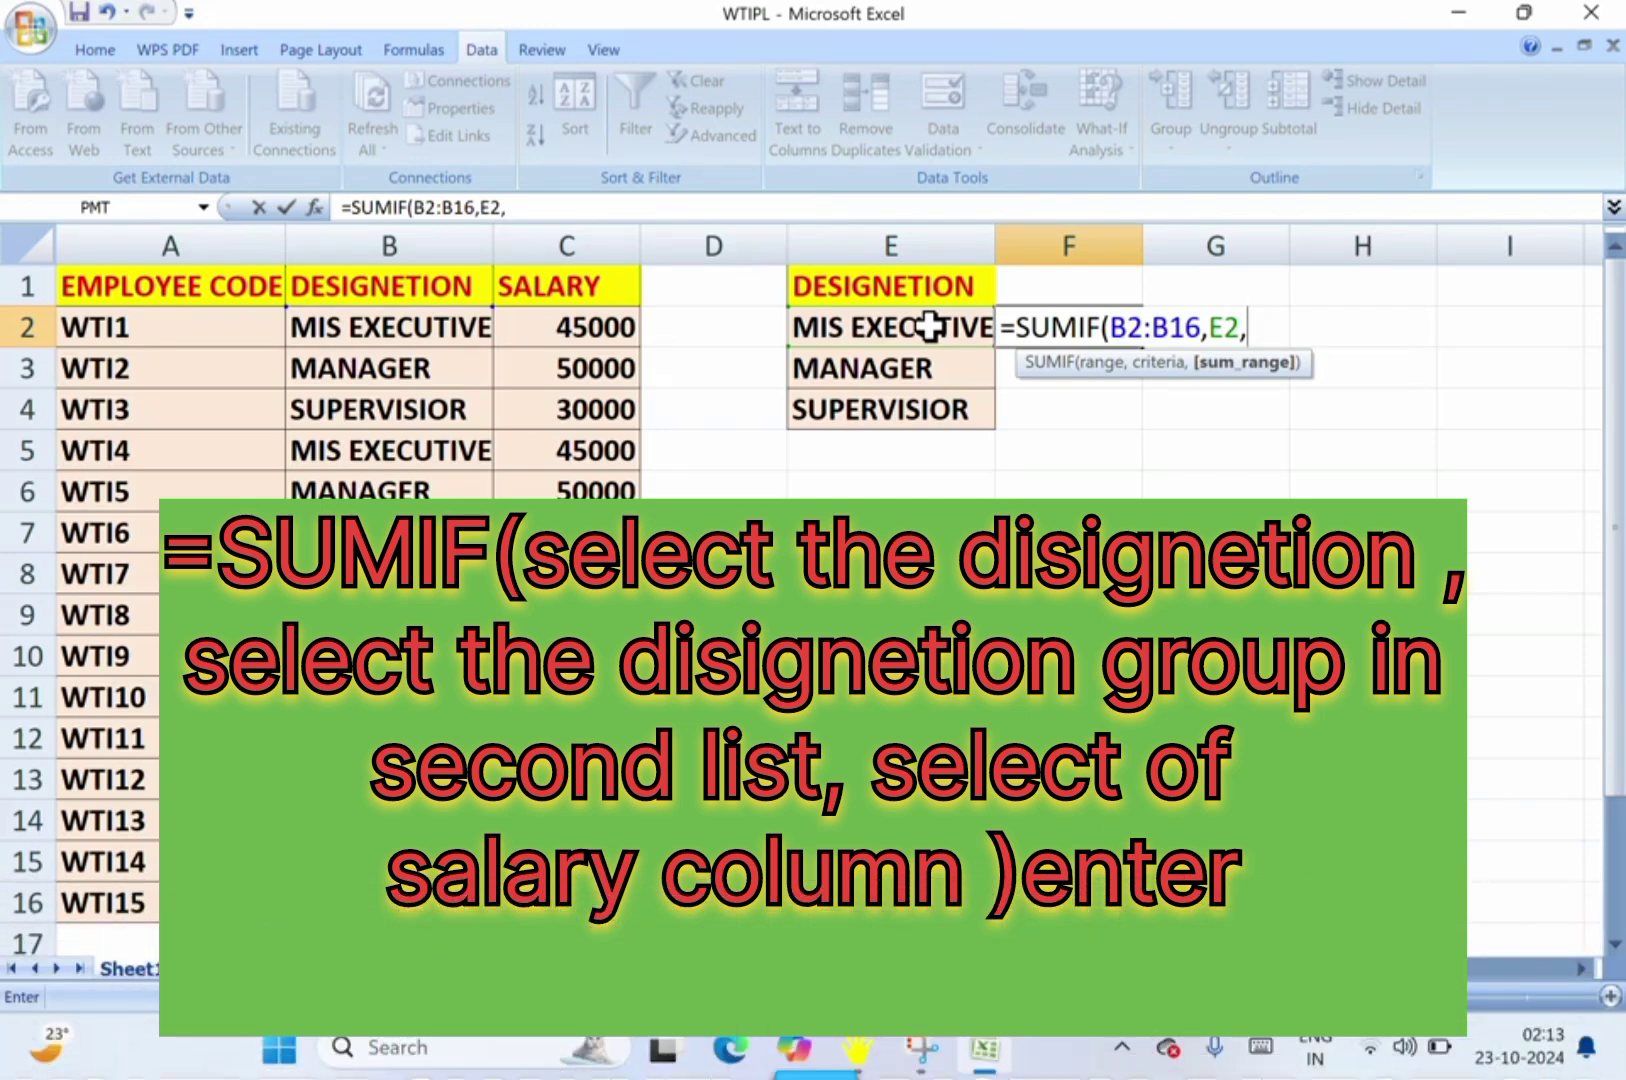
click(601, 335)
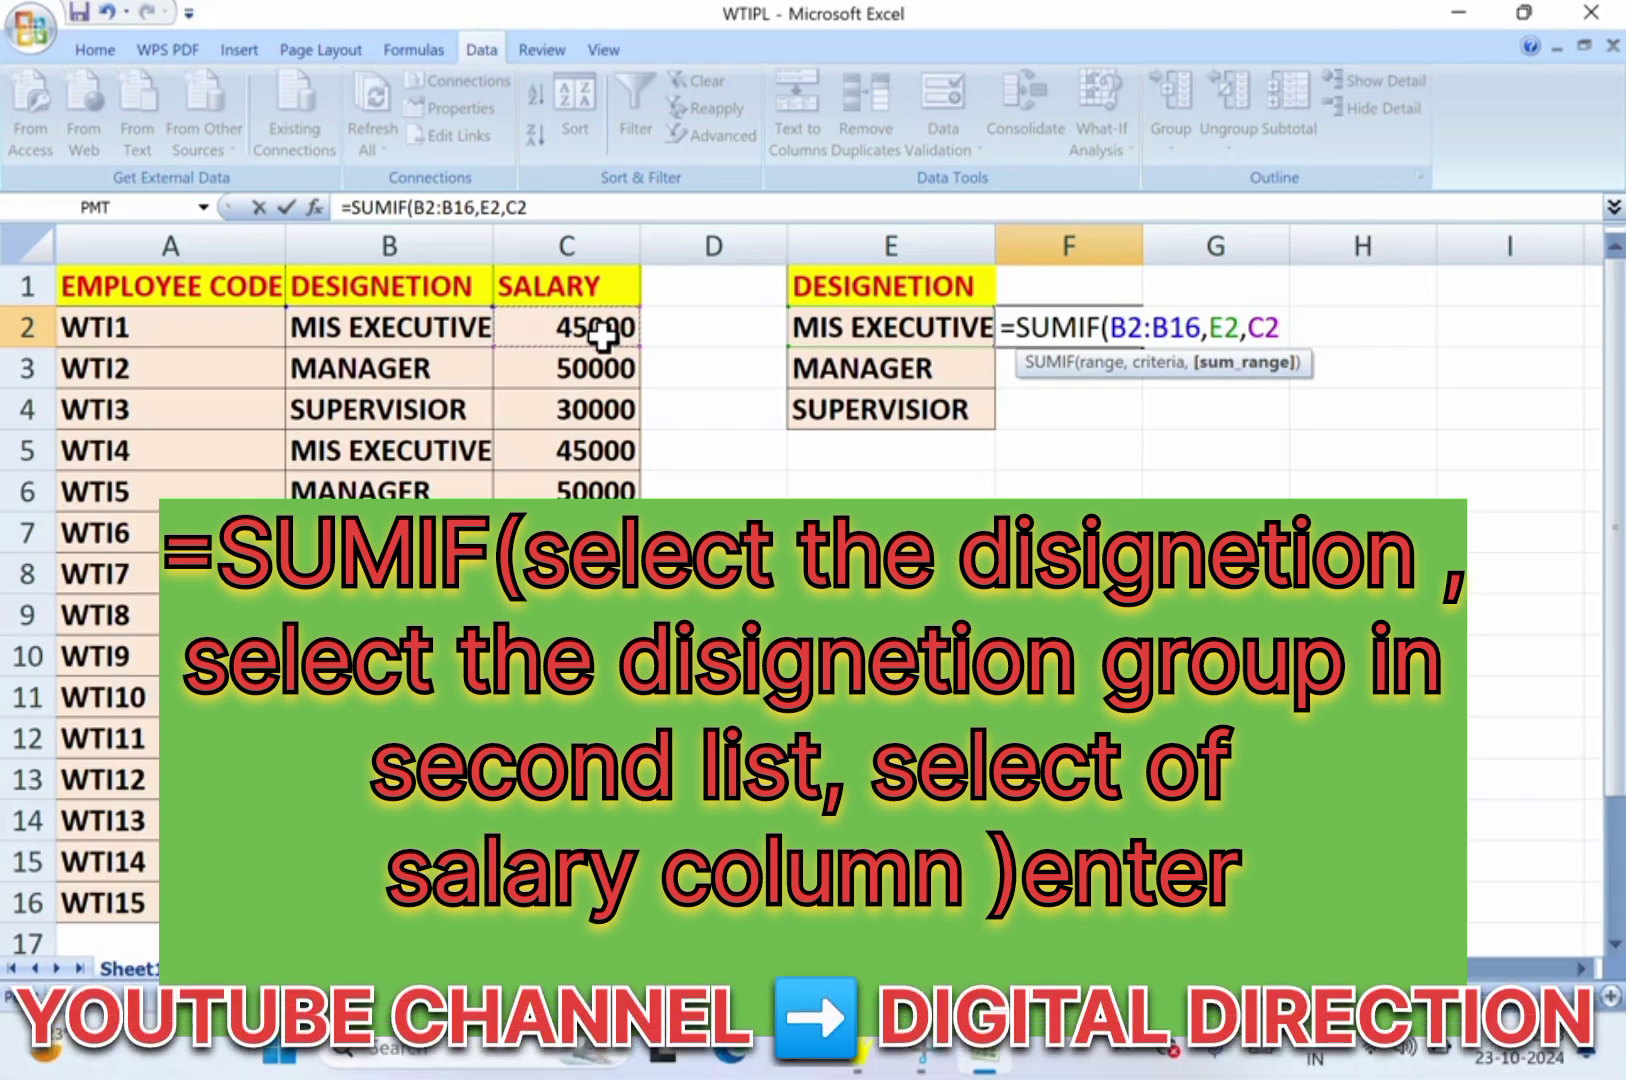
key(shift+Down)
key(shift+Down)
key(shift+Down)
key(shift+Down)
key(shift+Down)
key(shift+Down)
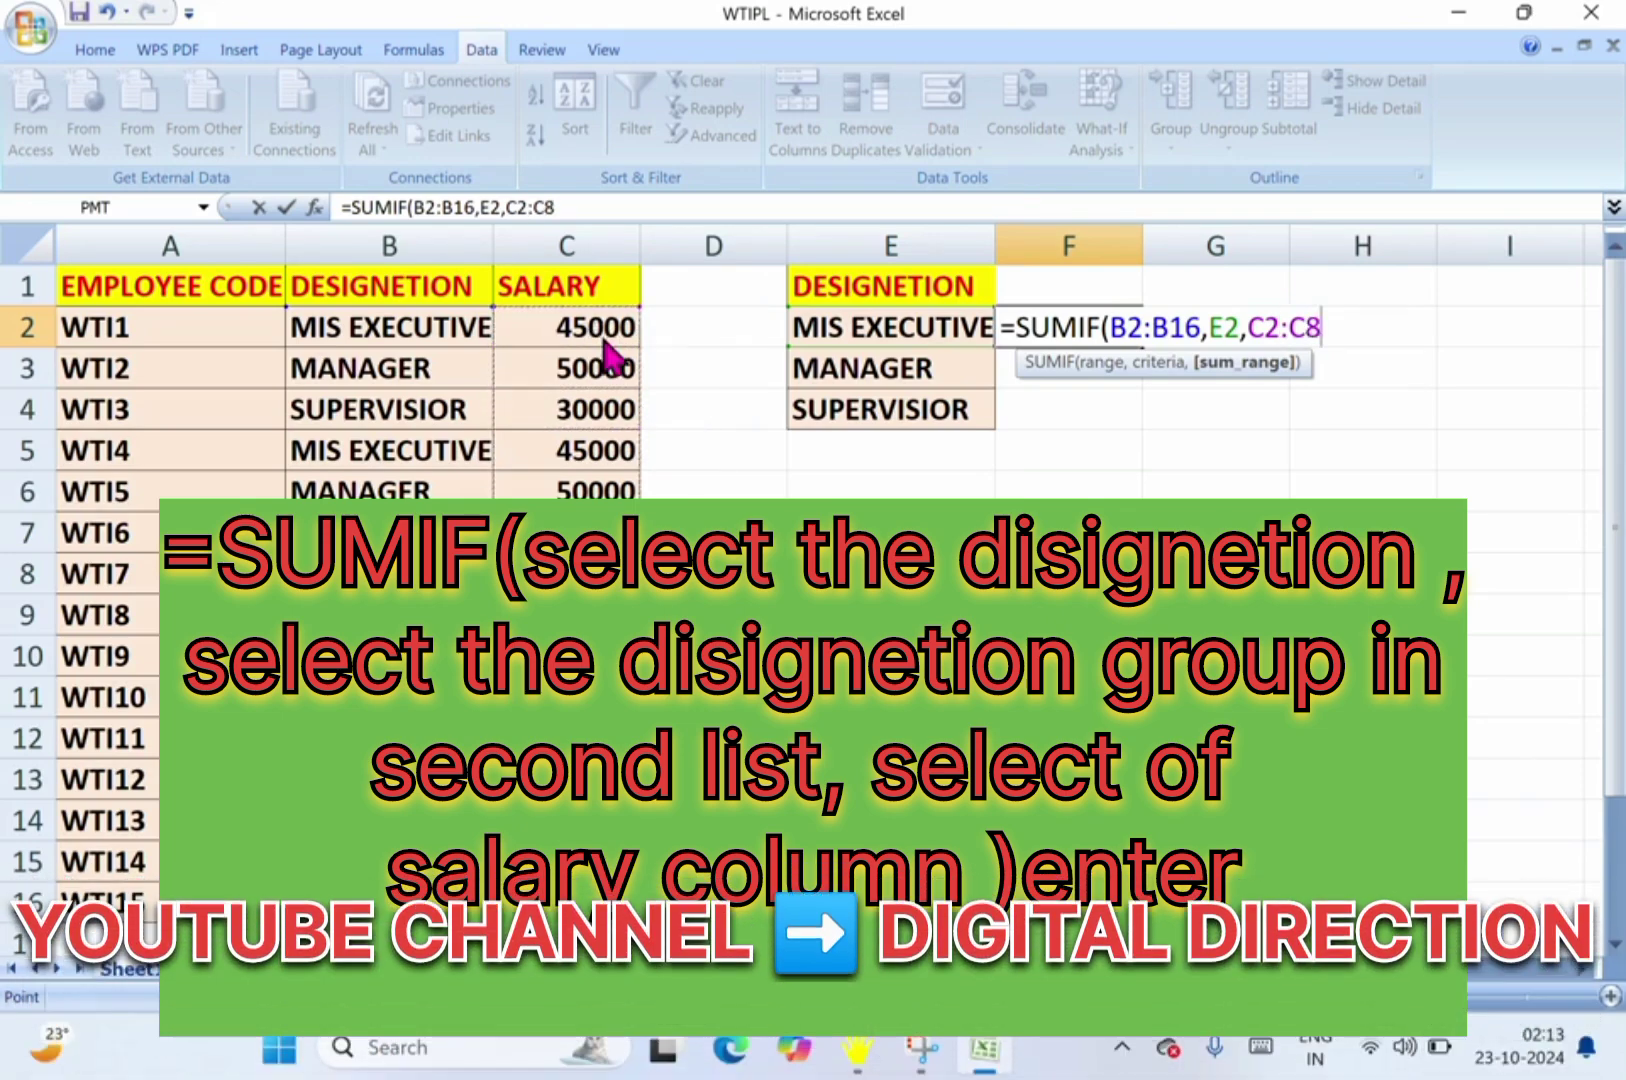
key(shift+Down)
key(shift+Down)
key(shift+Down)
key(shift+Down)
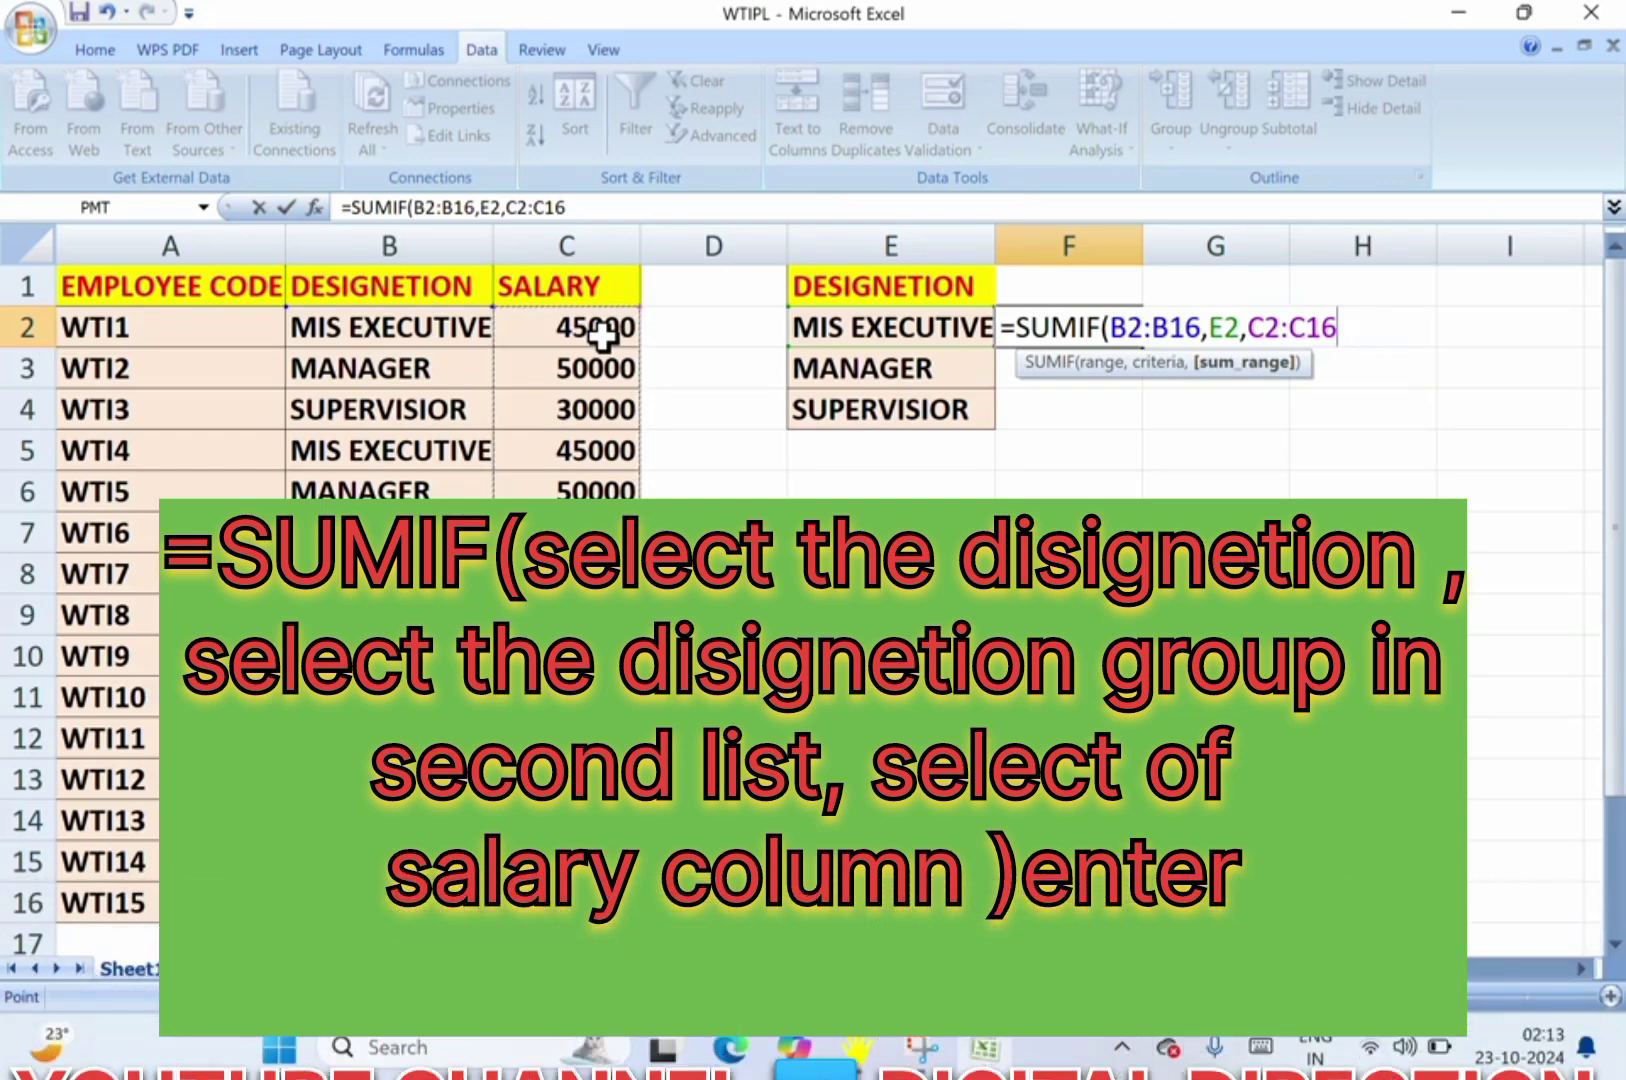
text())
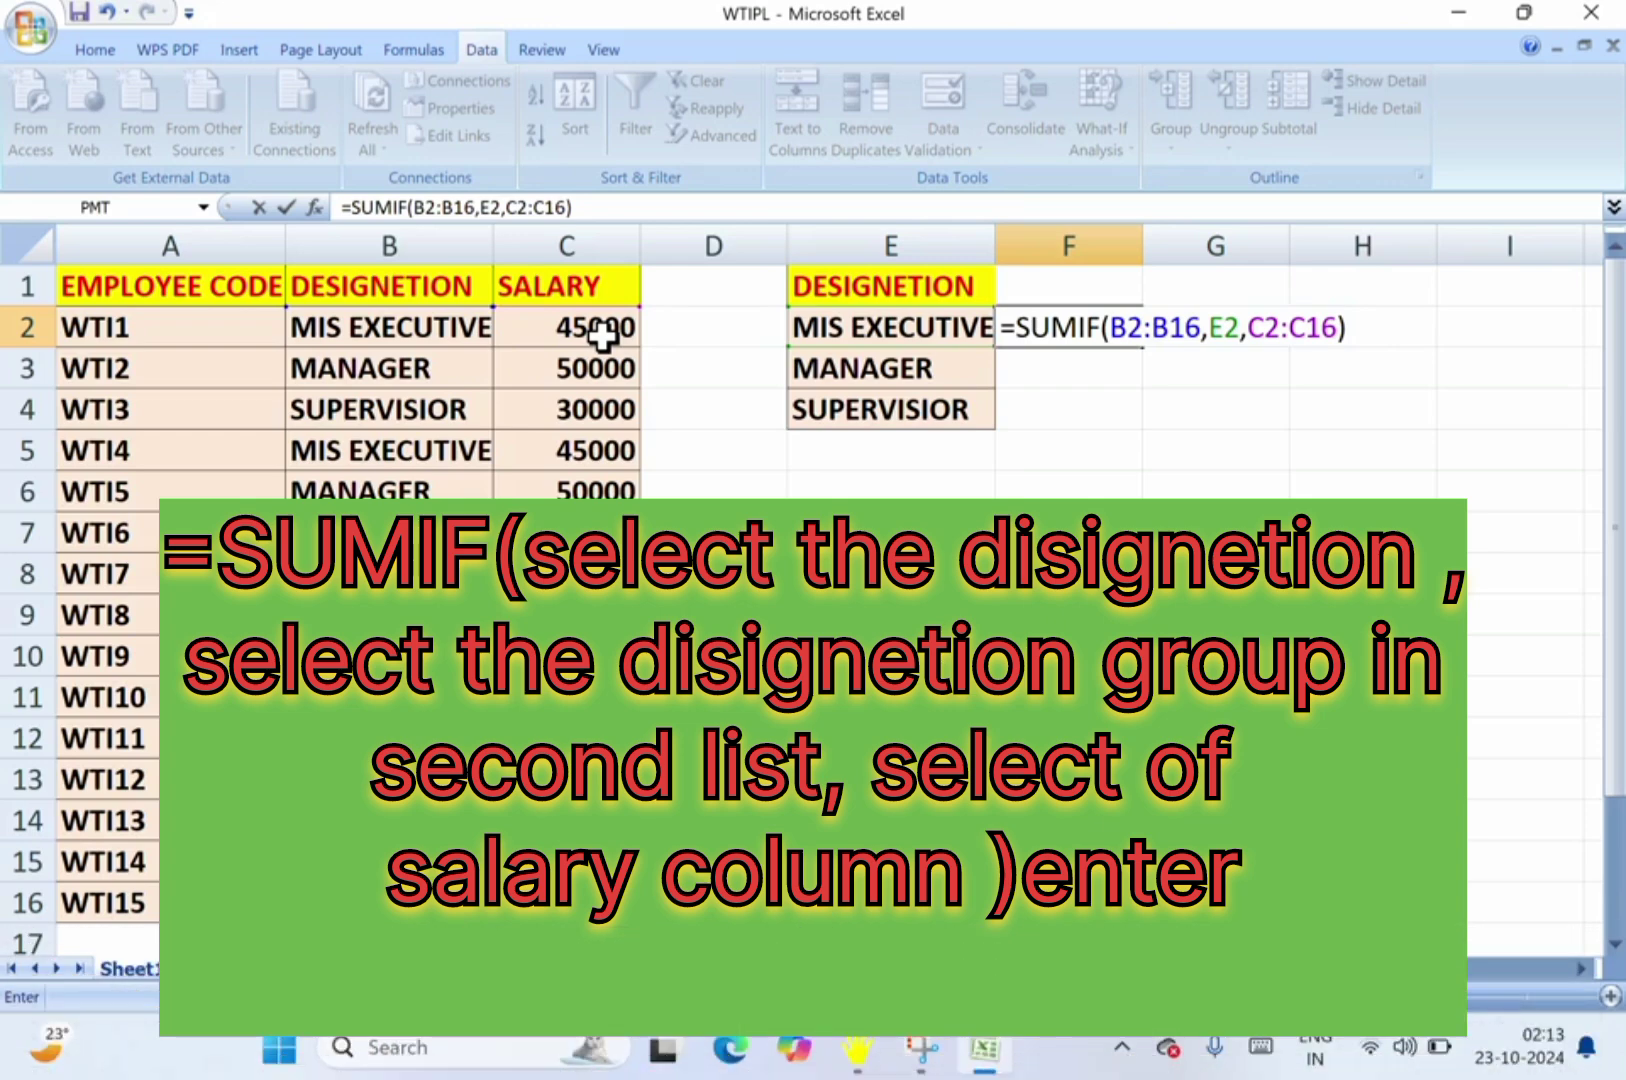
key(Return)
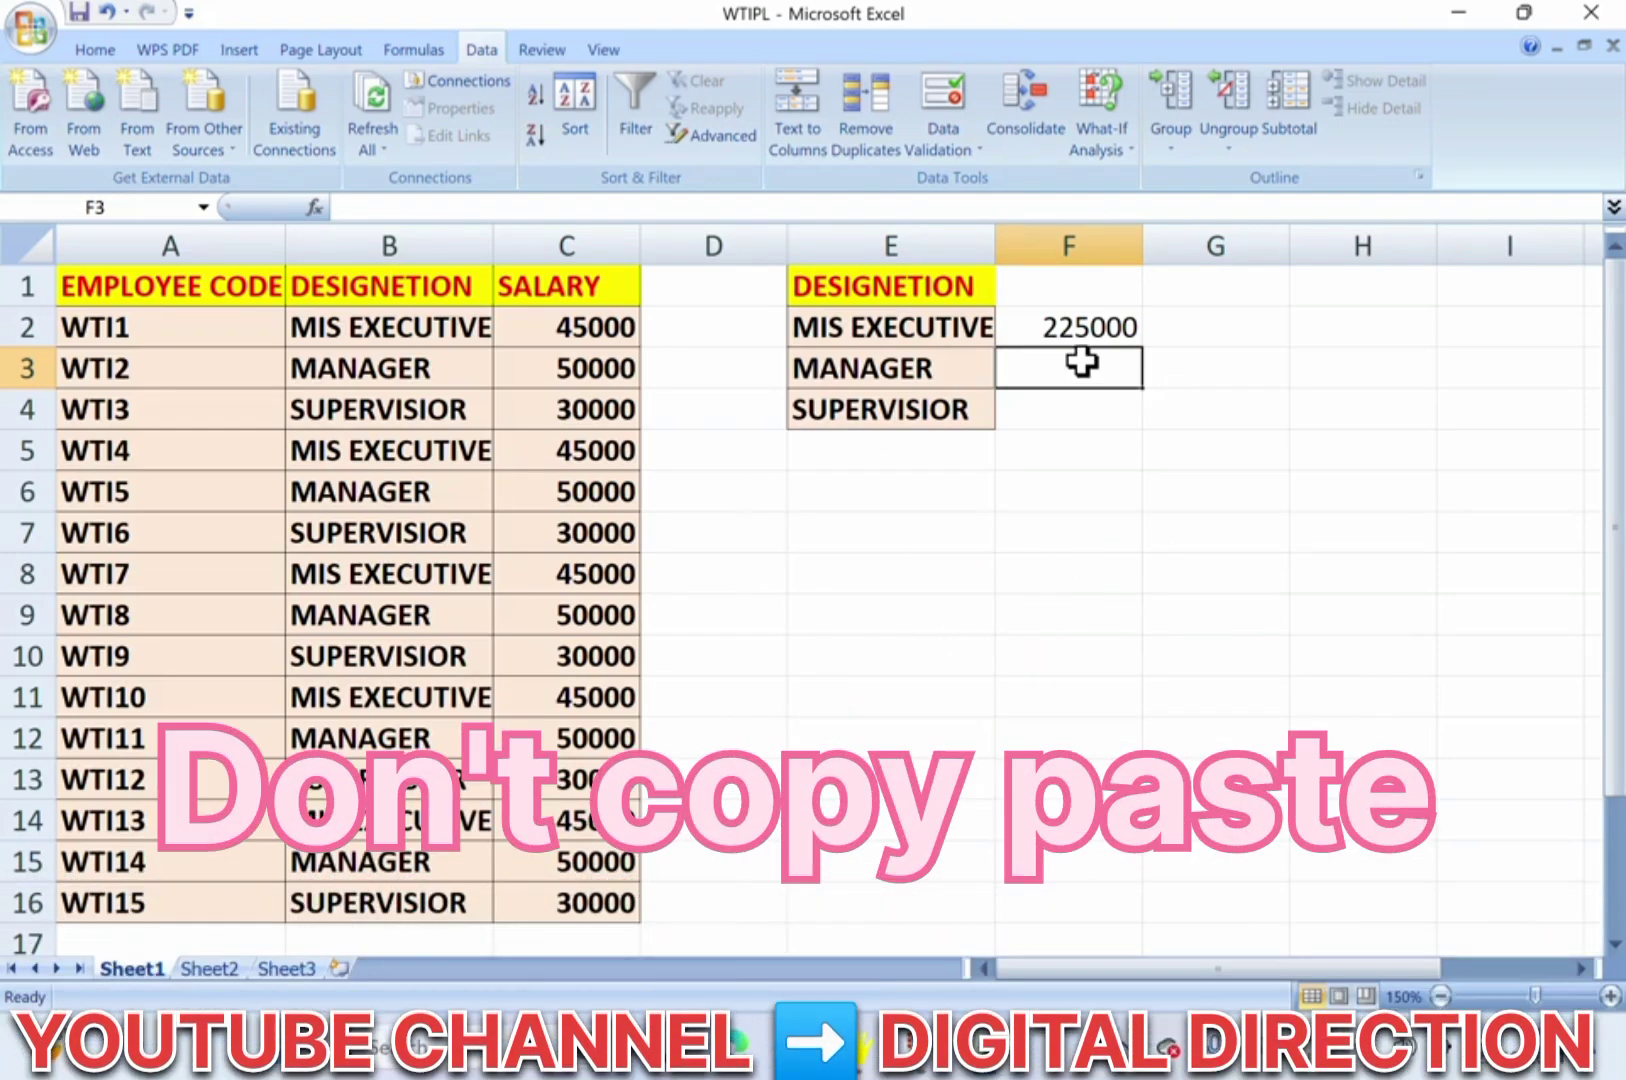
Fill the SUMIF formula from F2 down to F4 for the other designations.
click(1090, 328)
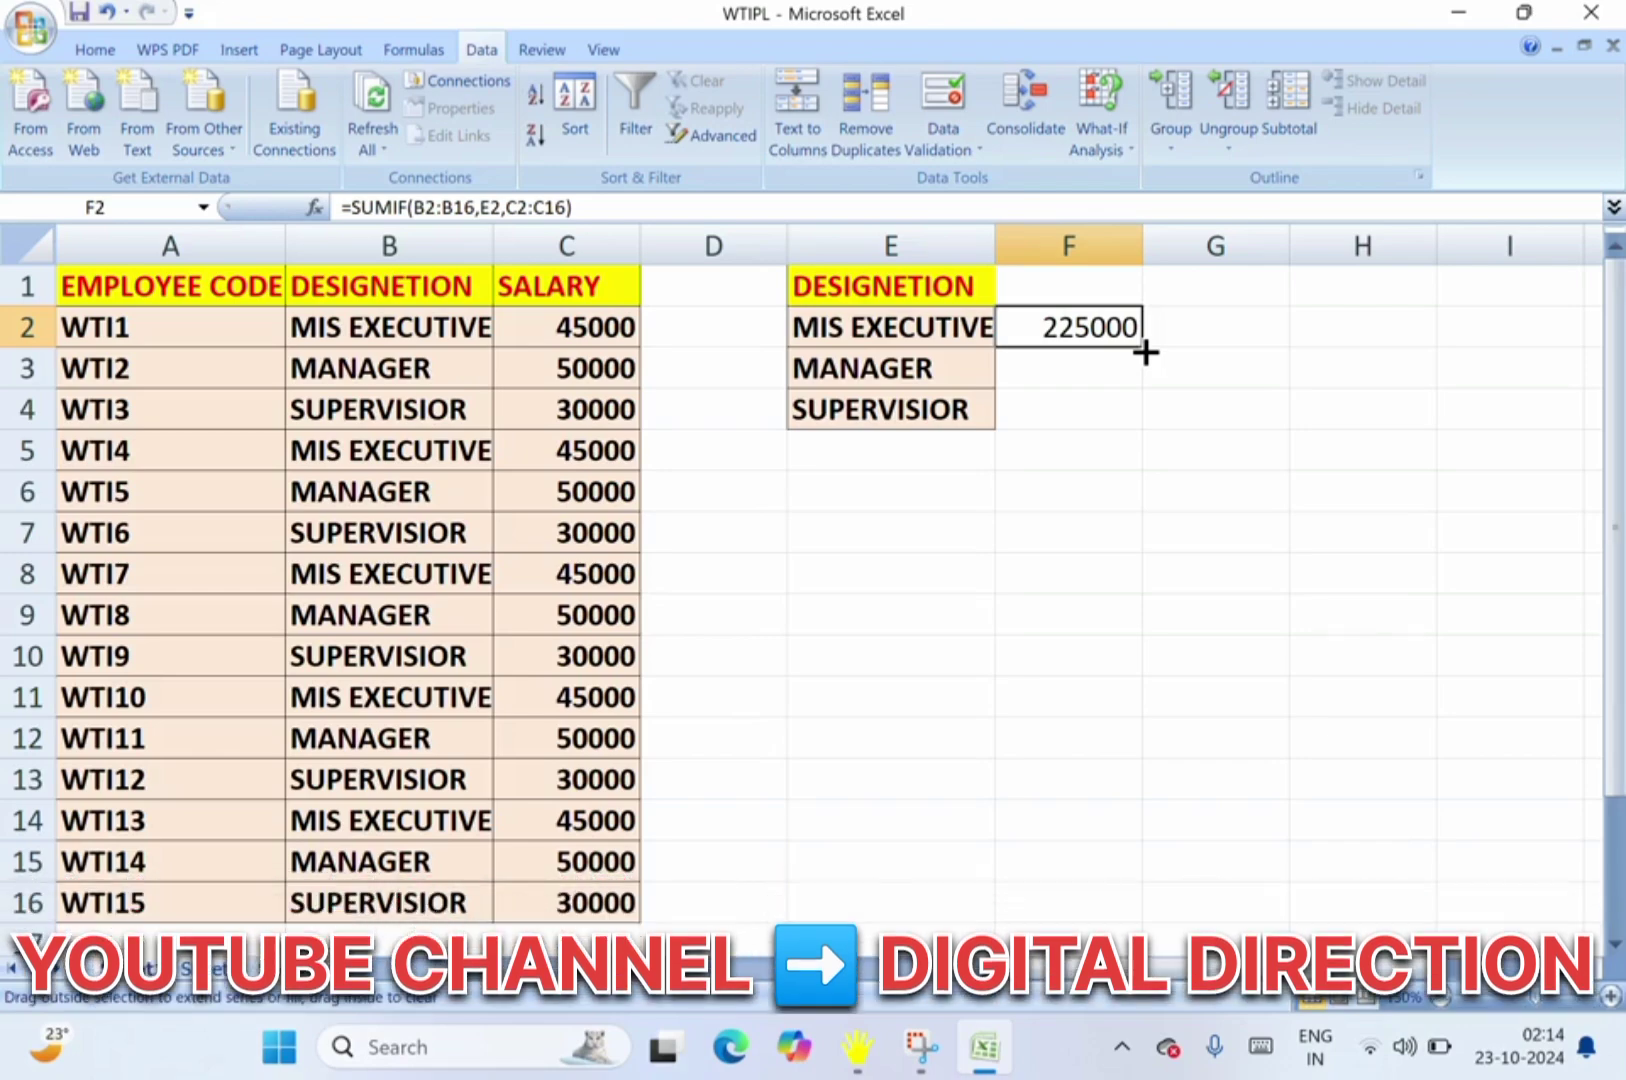
drag(1145, 353, 1146, 429)
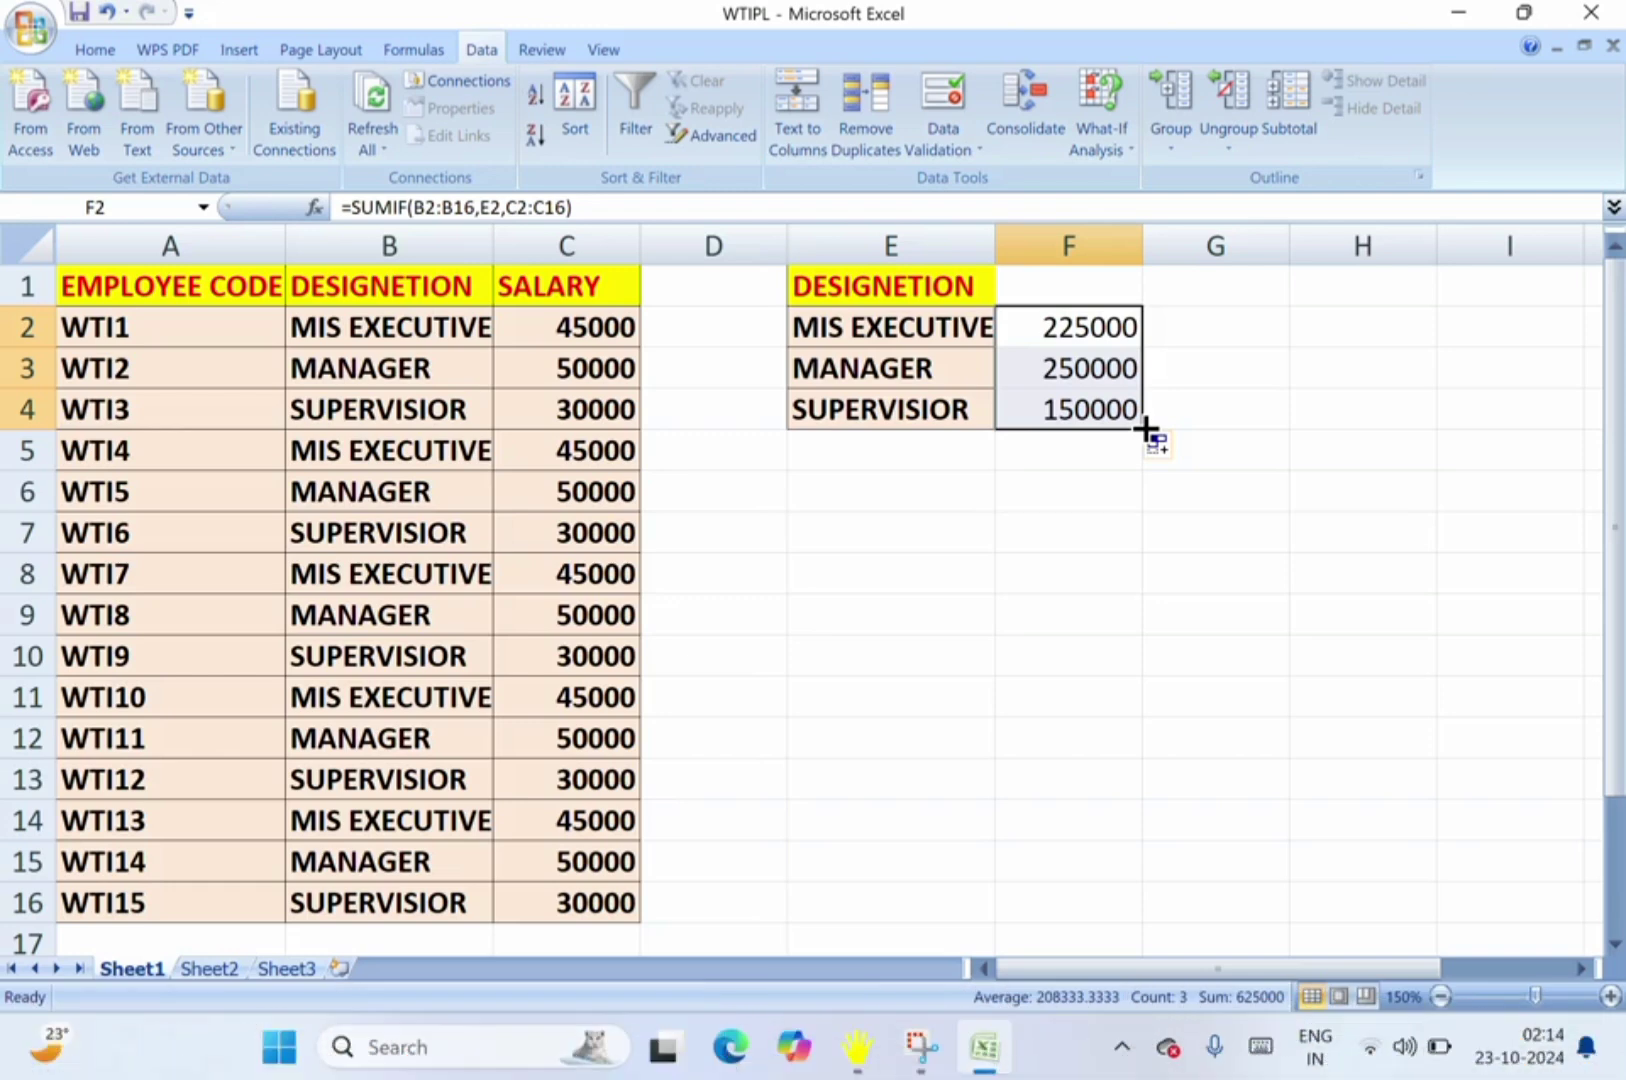
click(1013, 487)
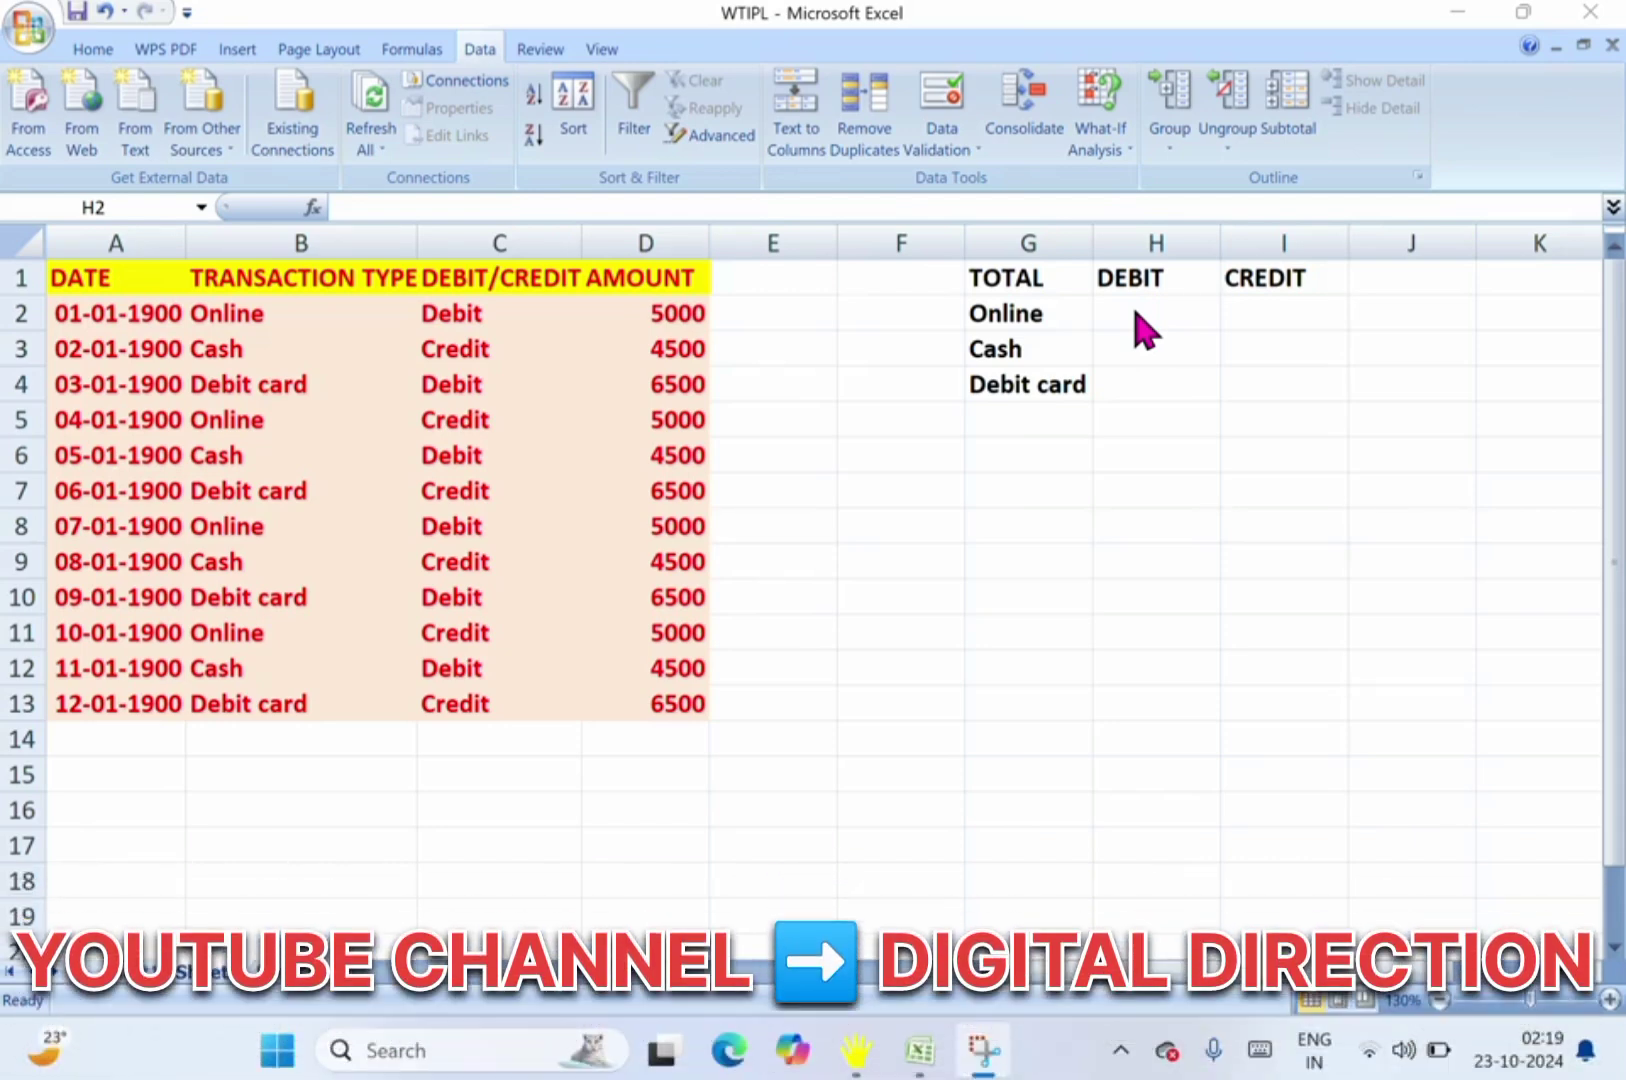
Start a SUMIFS formula in H2 for the Online debit total.
click(1136, 313)
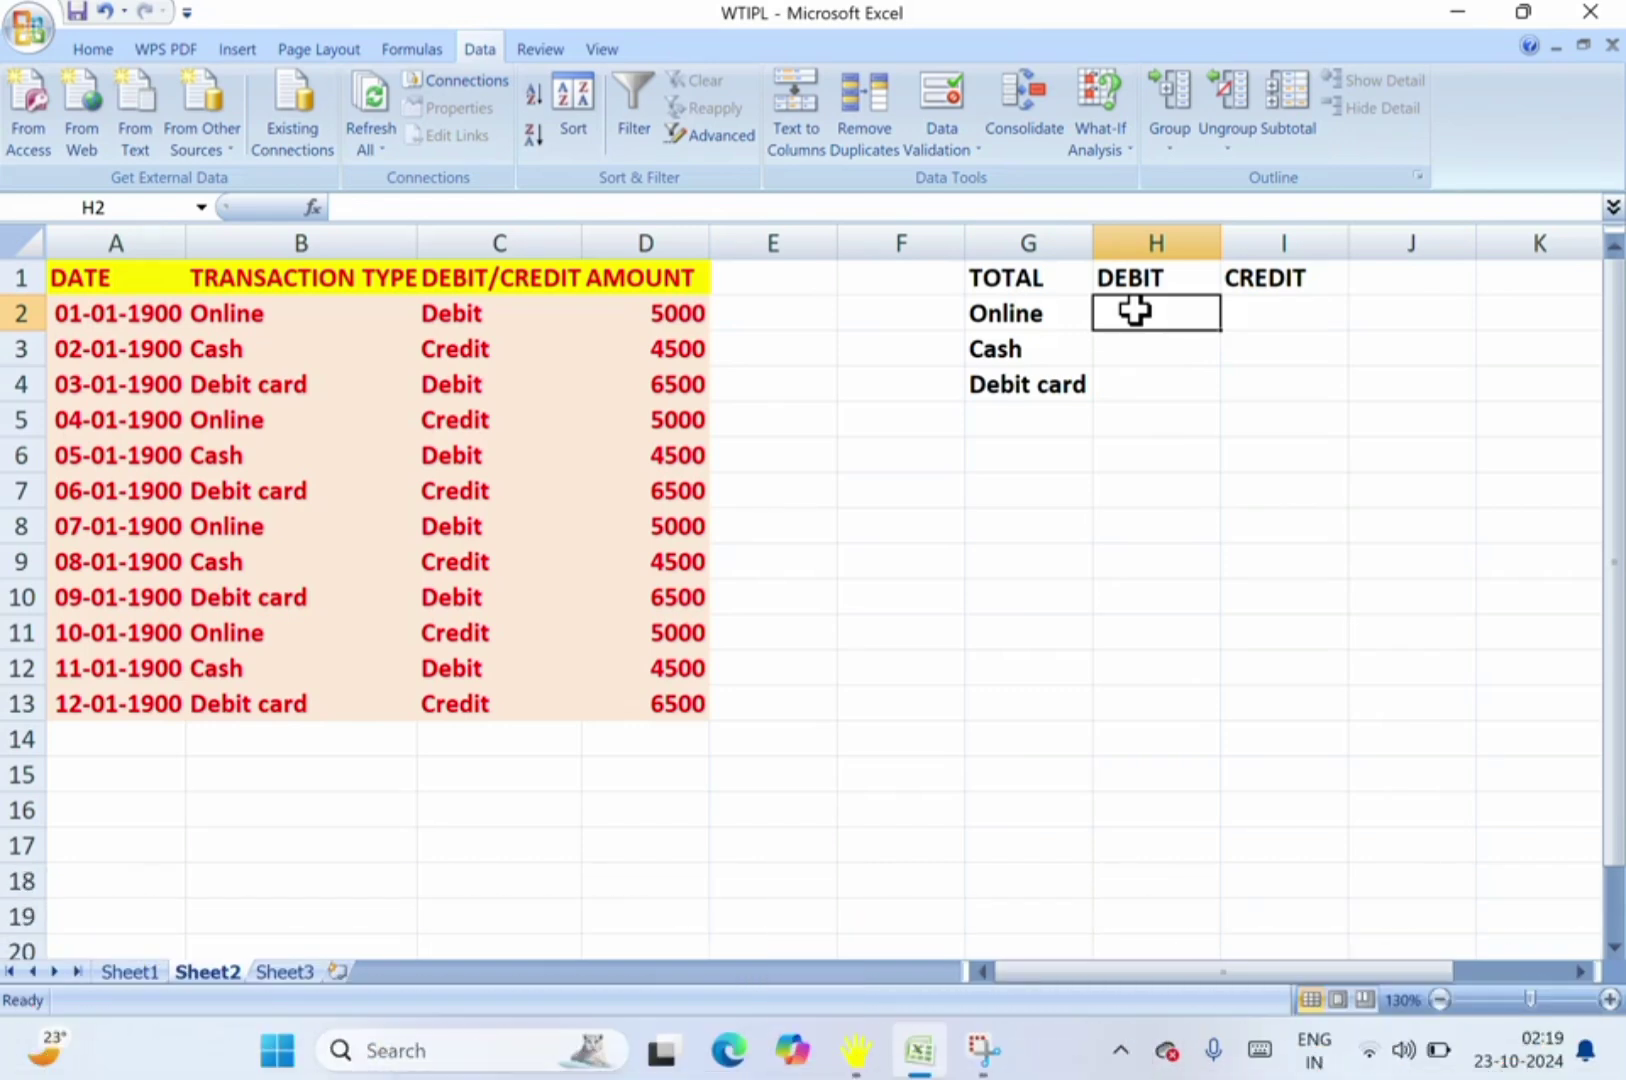
text(=)
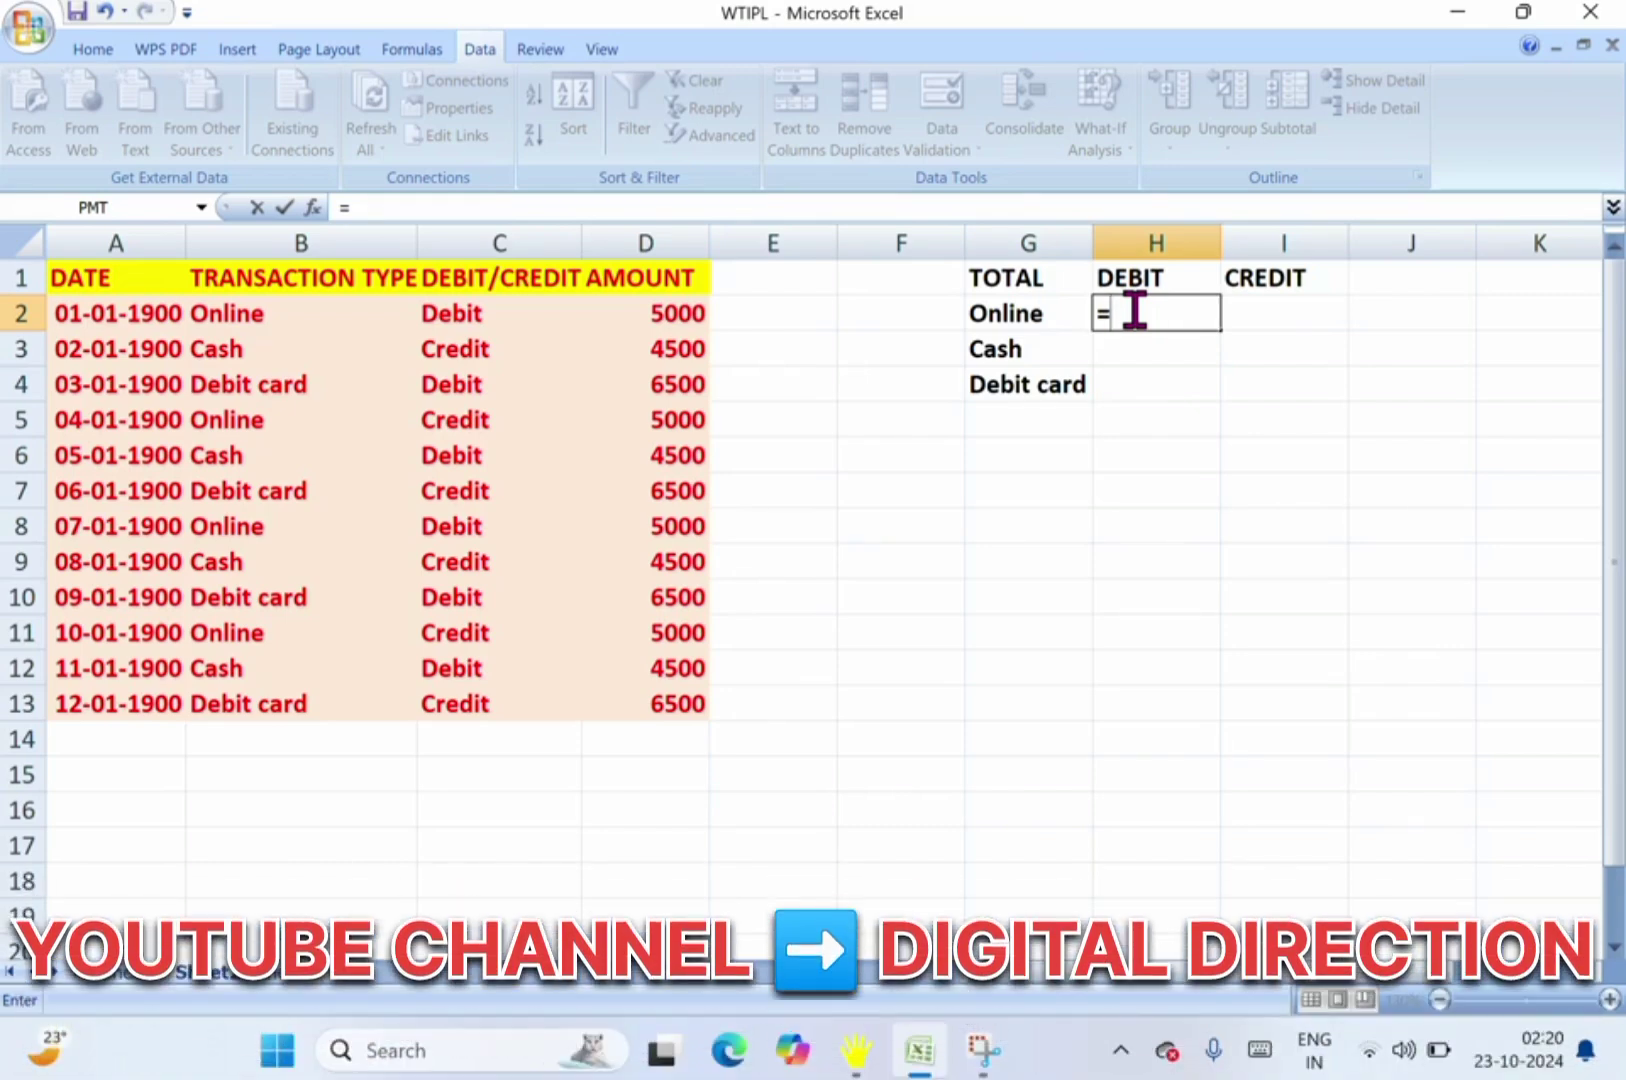
text(SU)
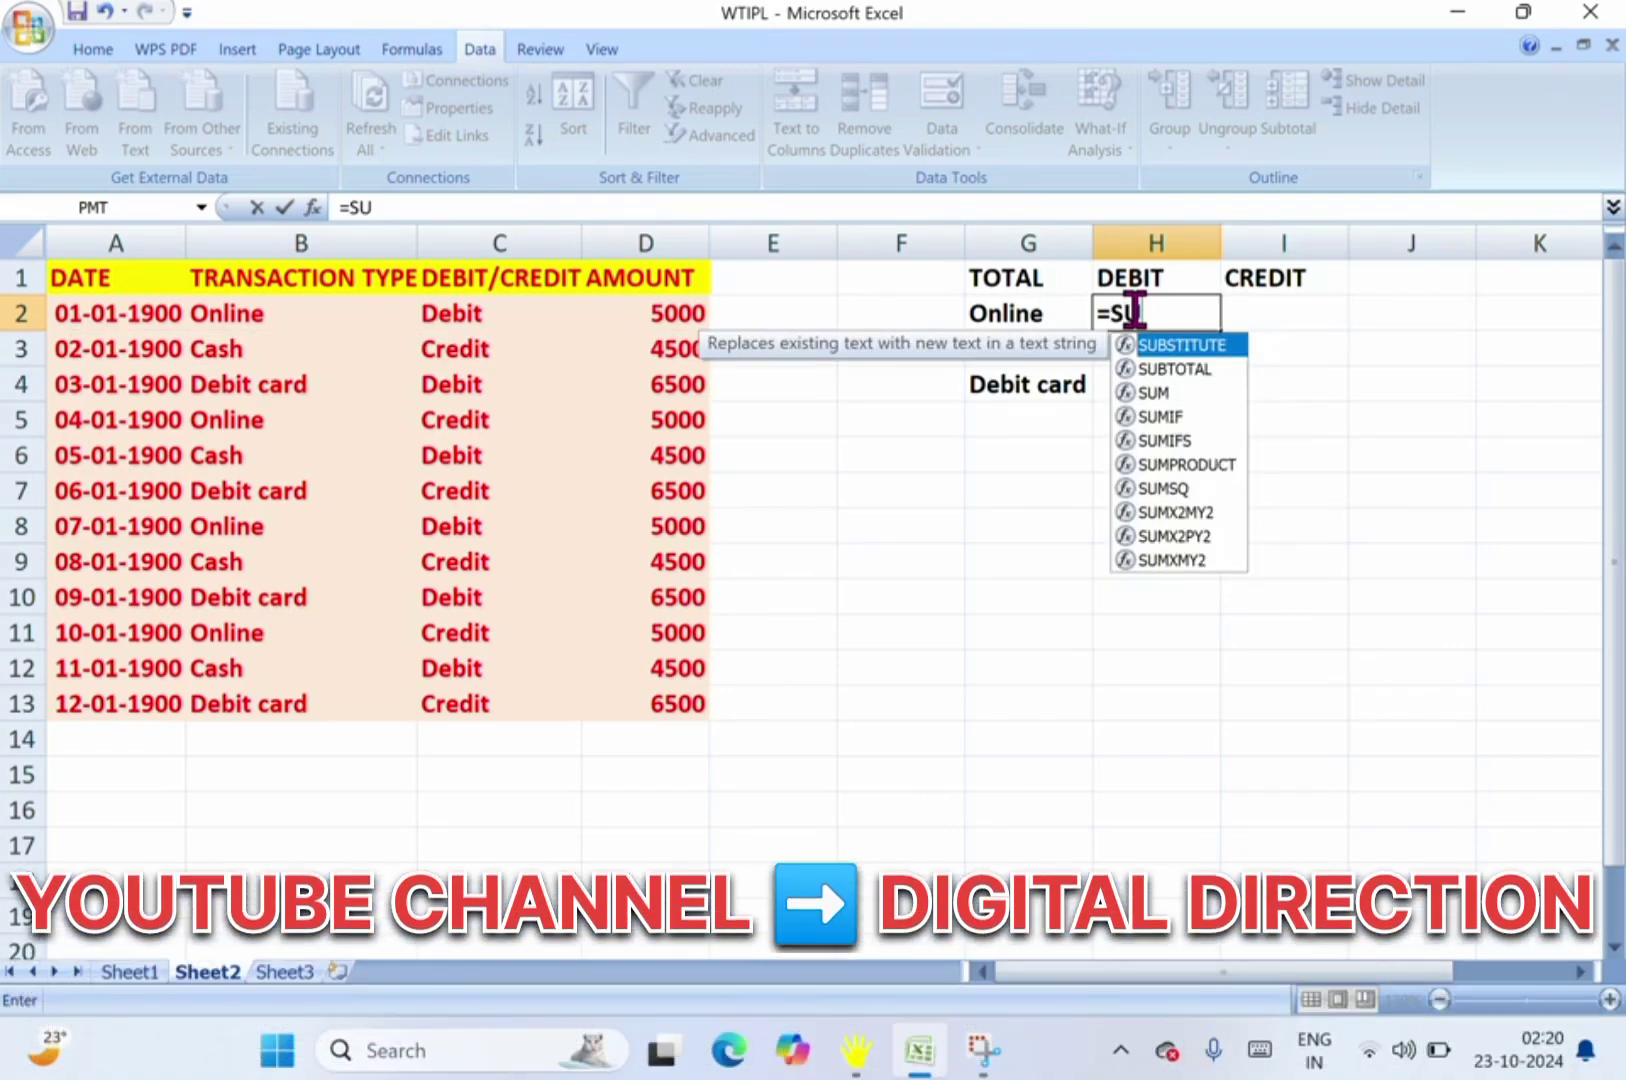
text(M)
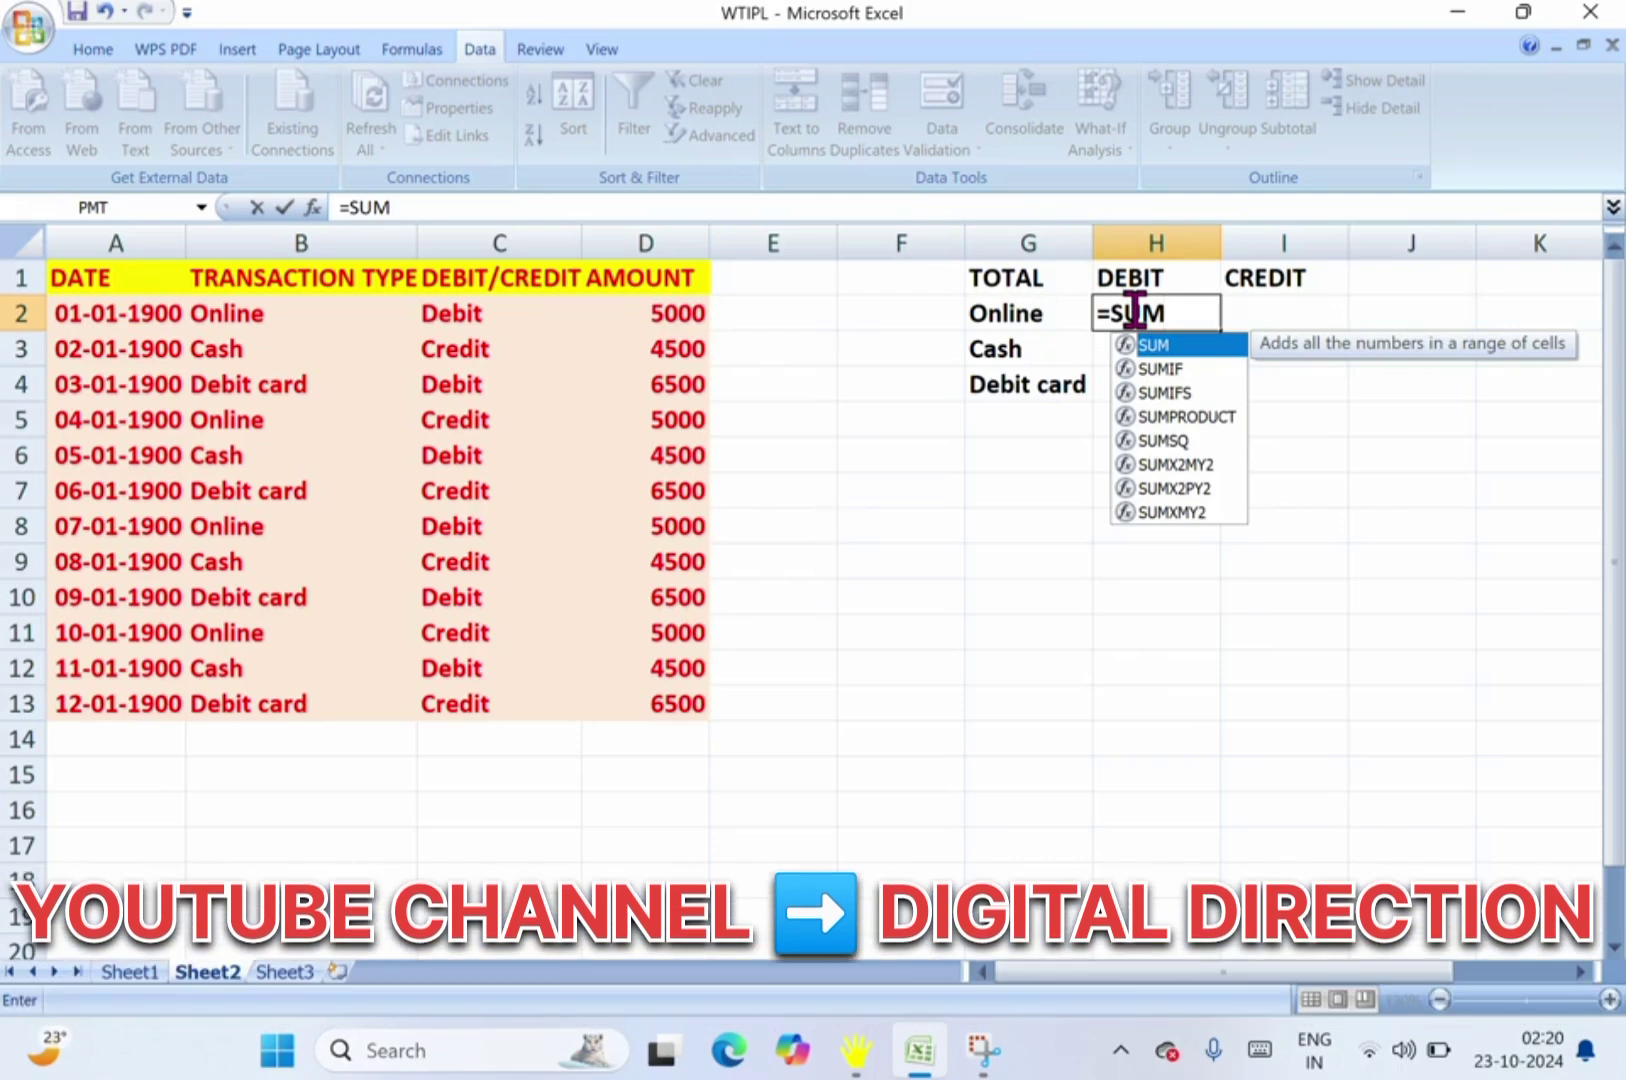
text(IFS)
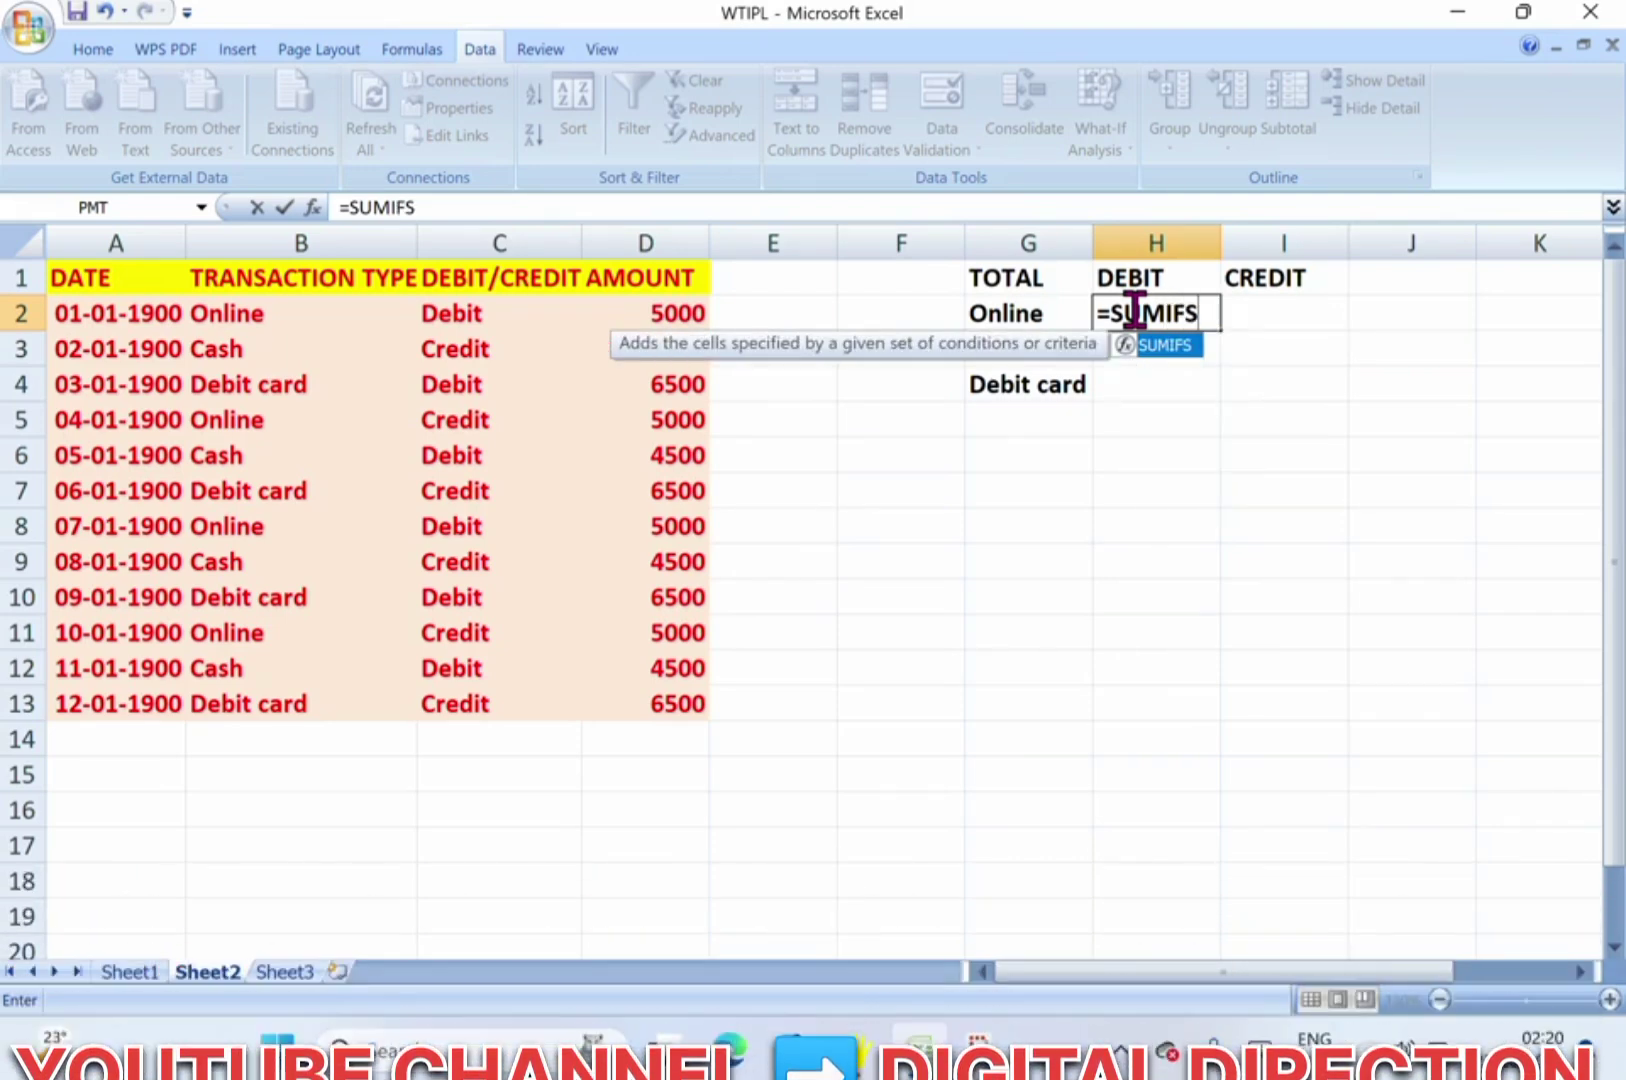
text(()
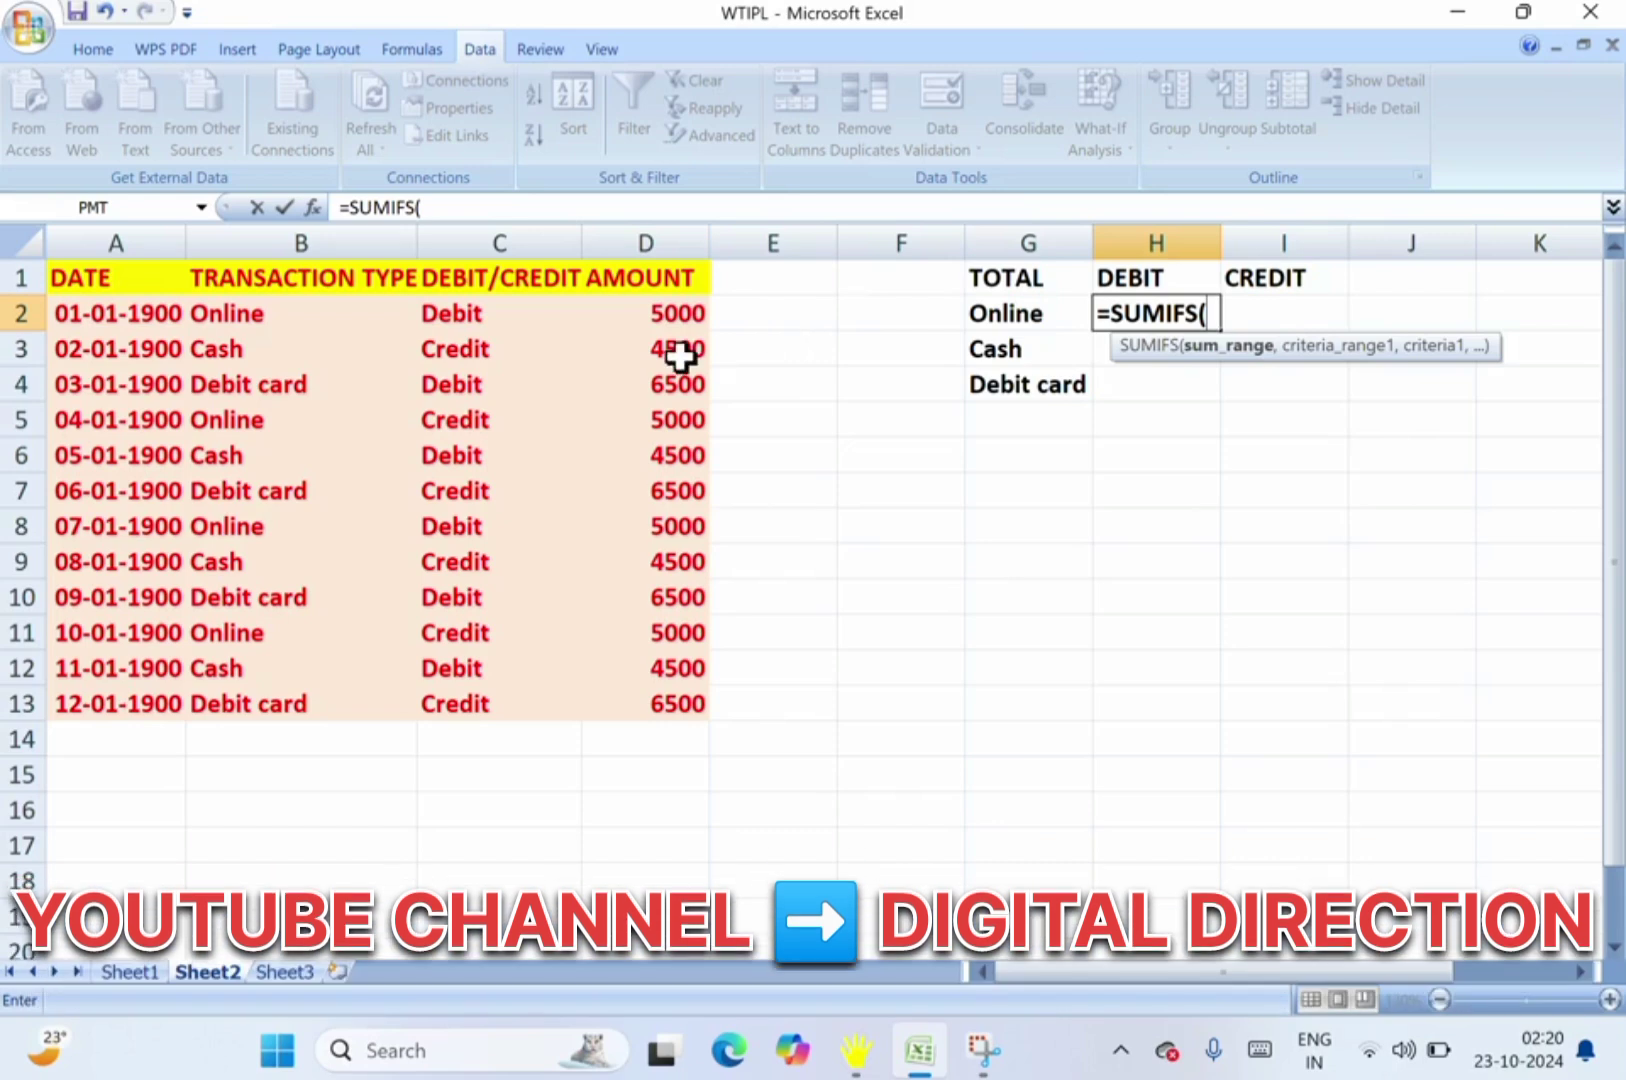
Set the amount cells D2:D13 as the sum range of the SUMIFS formula in H2.
click(662, 315)
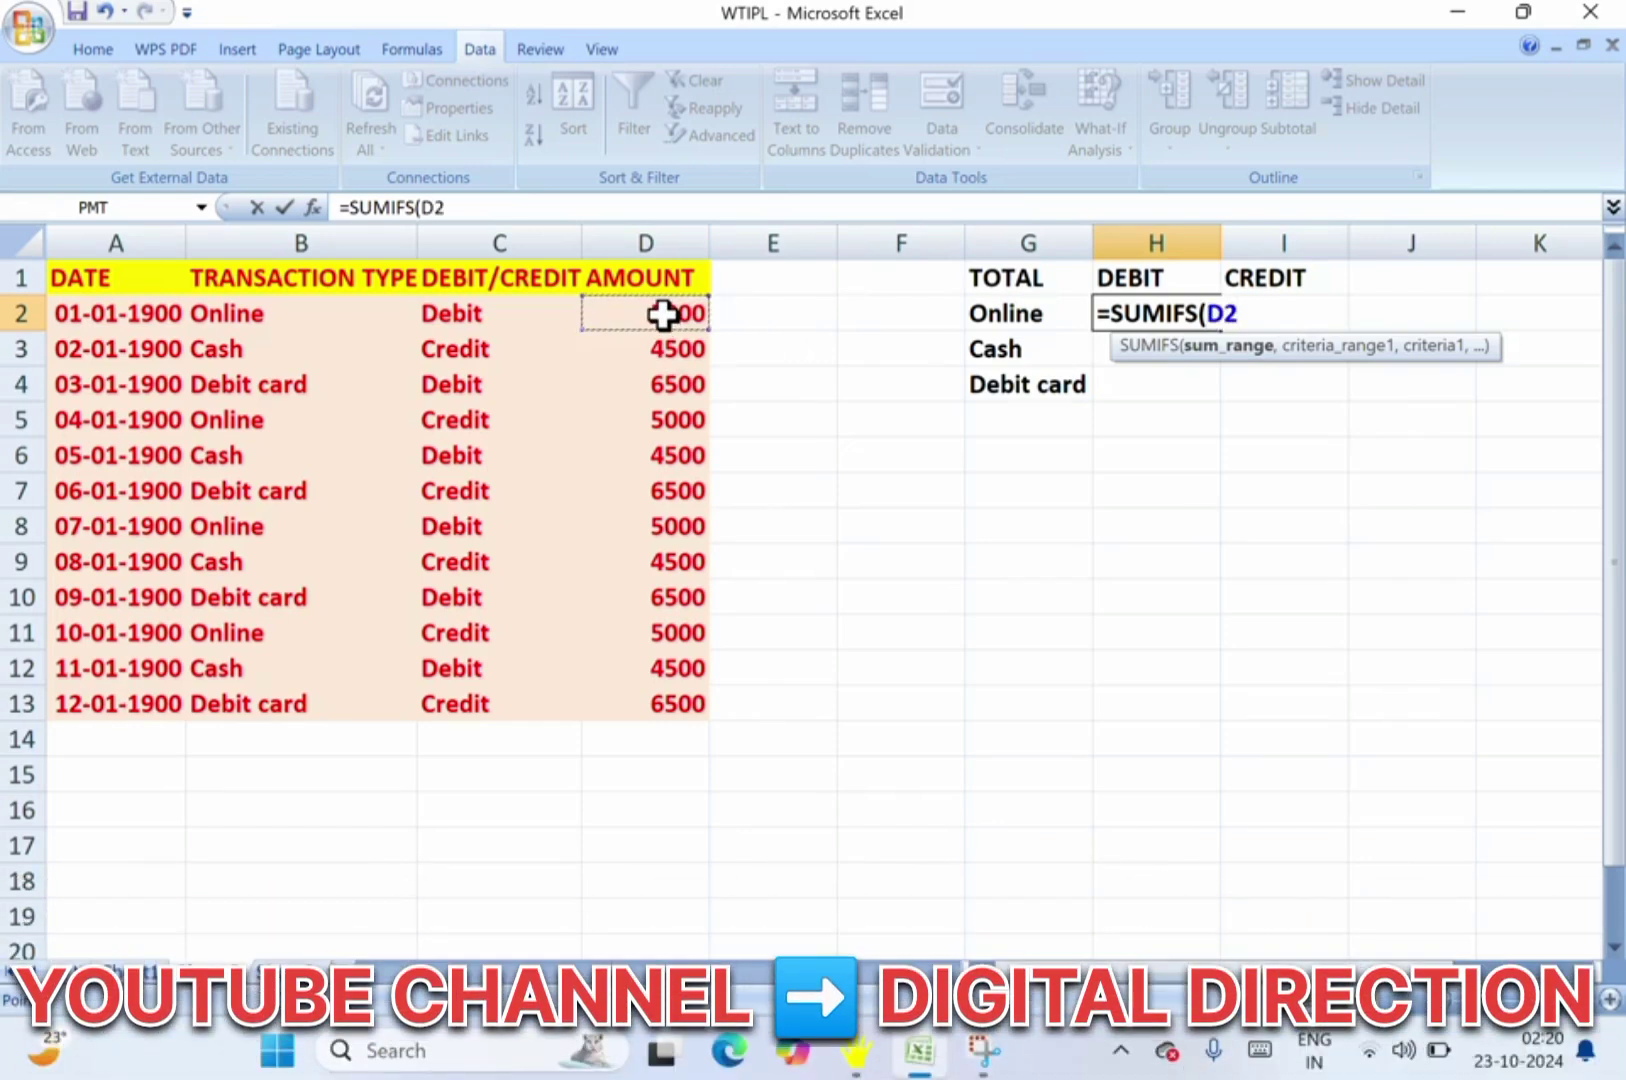
key(shift+Down)
key(shift+Down)
key(shift+Down)
key(shift+Down)
key(shift+Down)
key(shift+Down)
key(shift+Down)
key(shift+Down)
key(shift+Down)
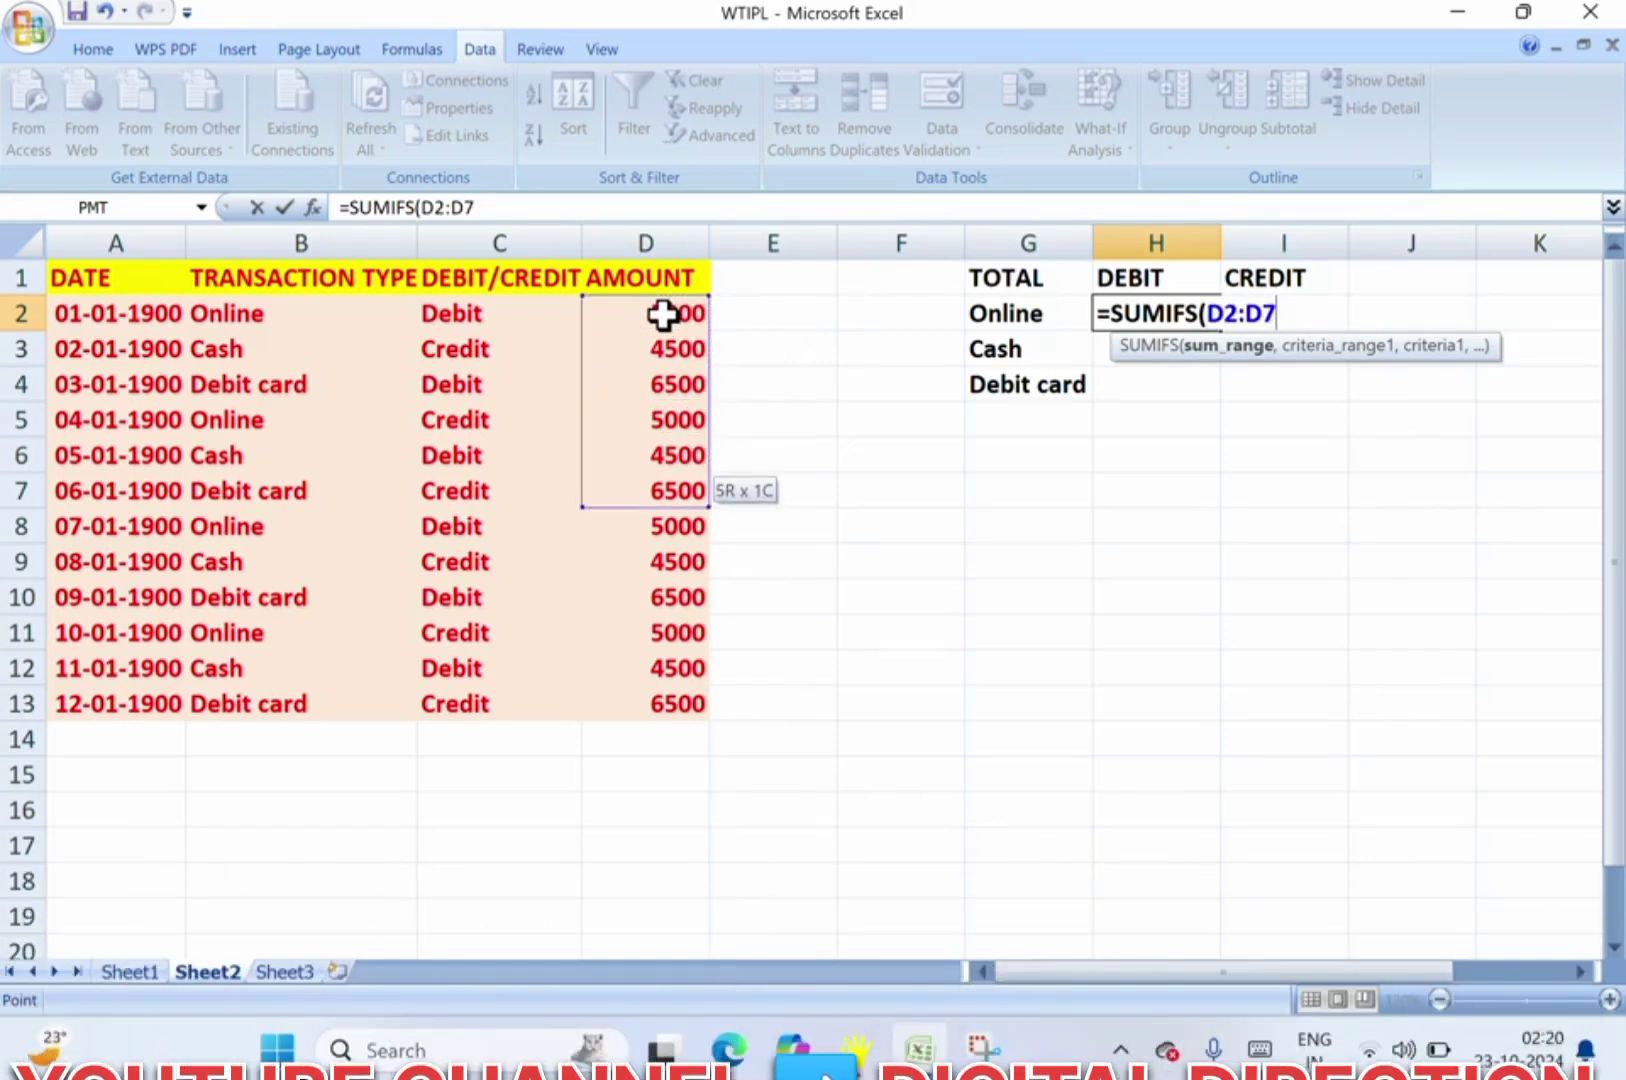
key(shift+Down)
key(shift+Down)
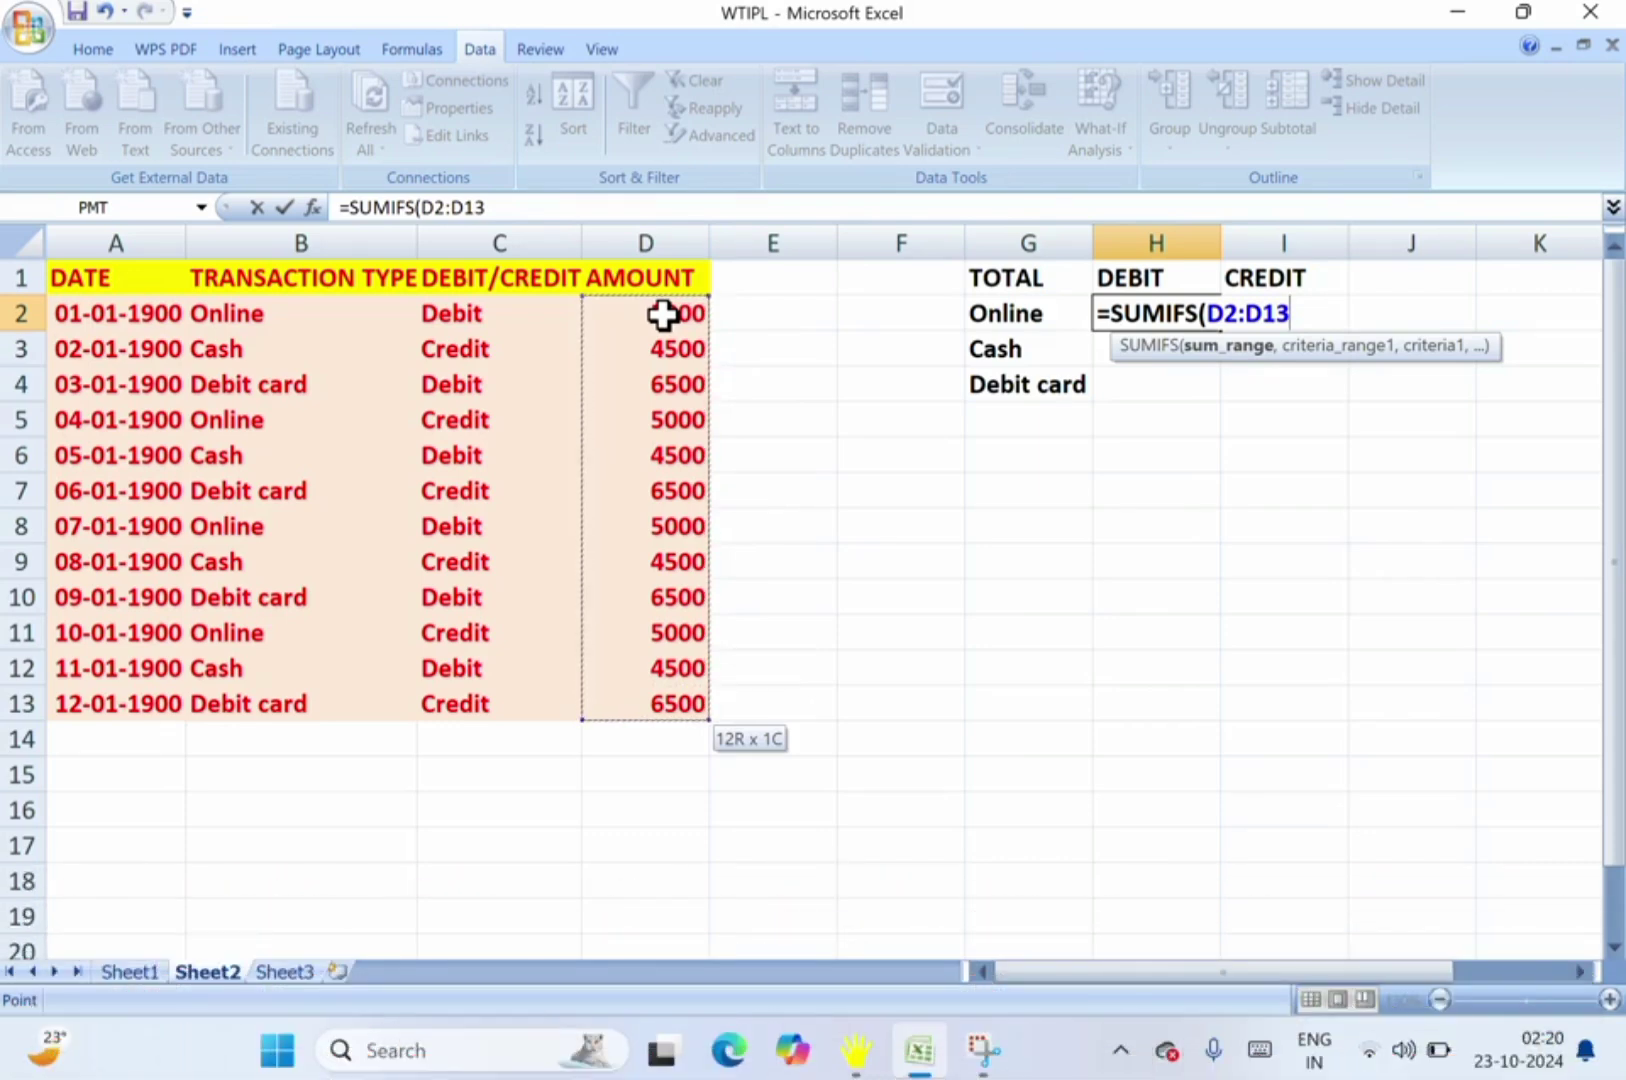
text(,)
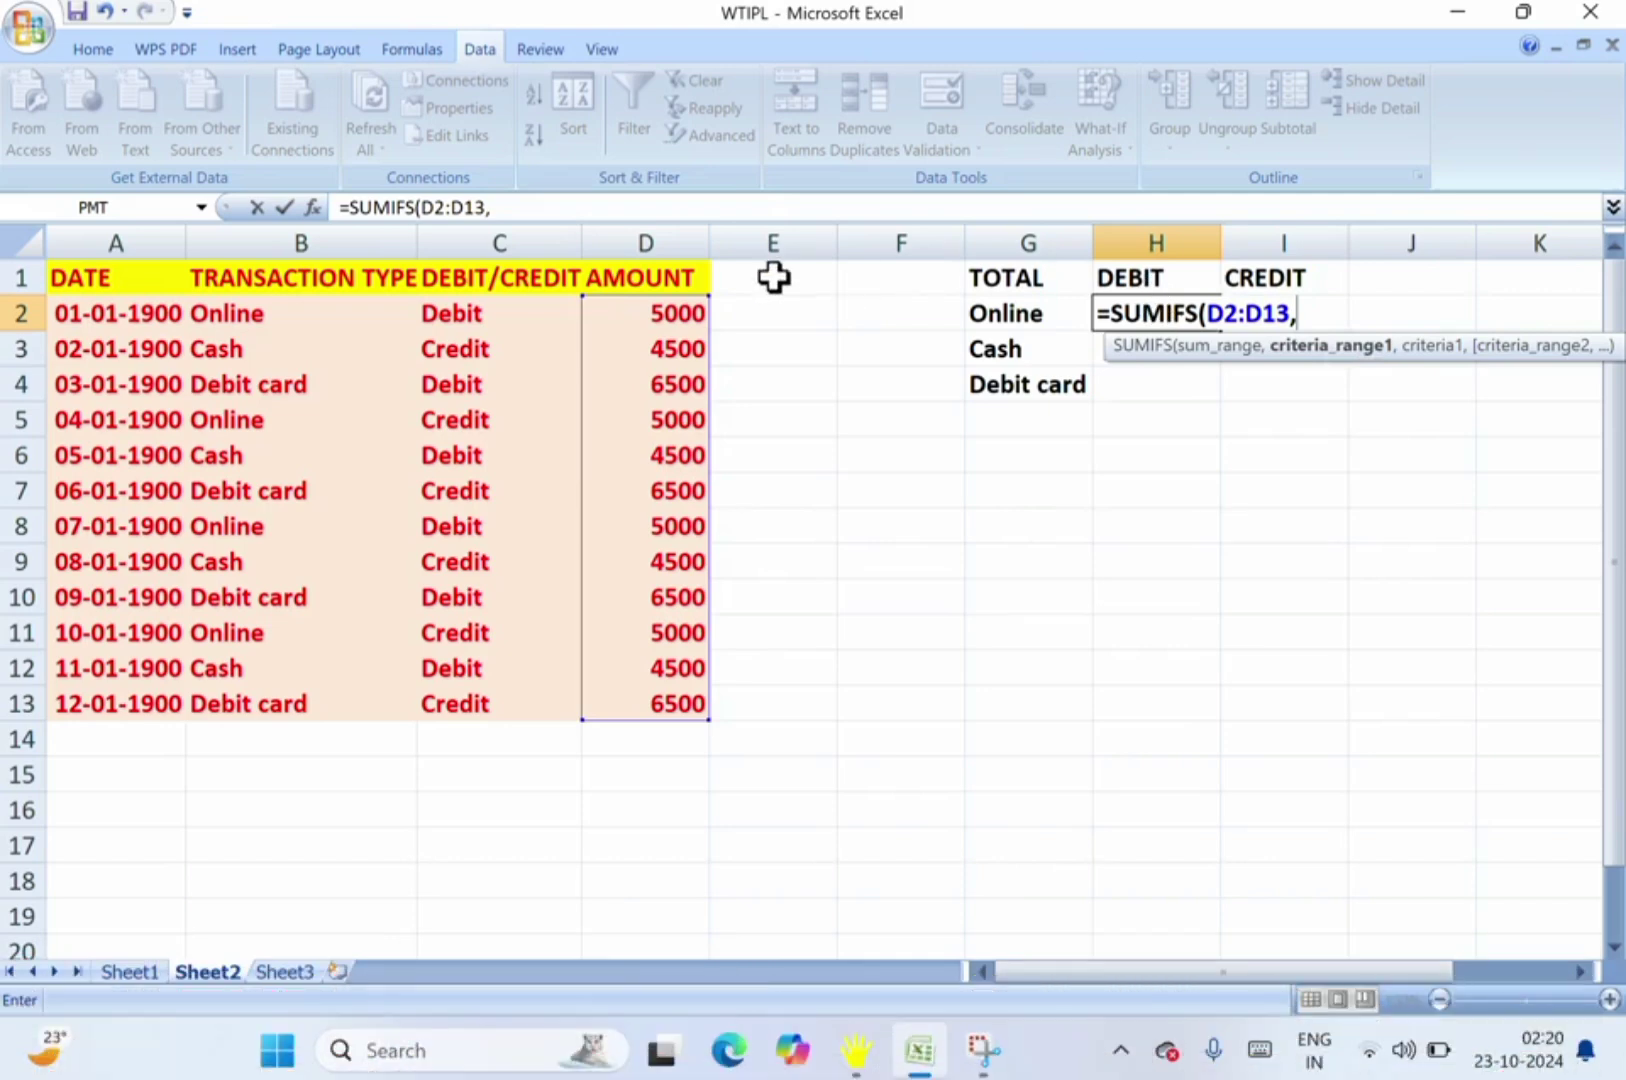
Add the transaction type cells B2:B13 as the first criteria range, with G2 as its criteria.
click(289, 313)
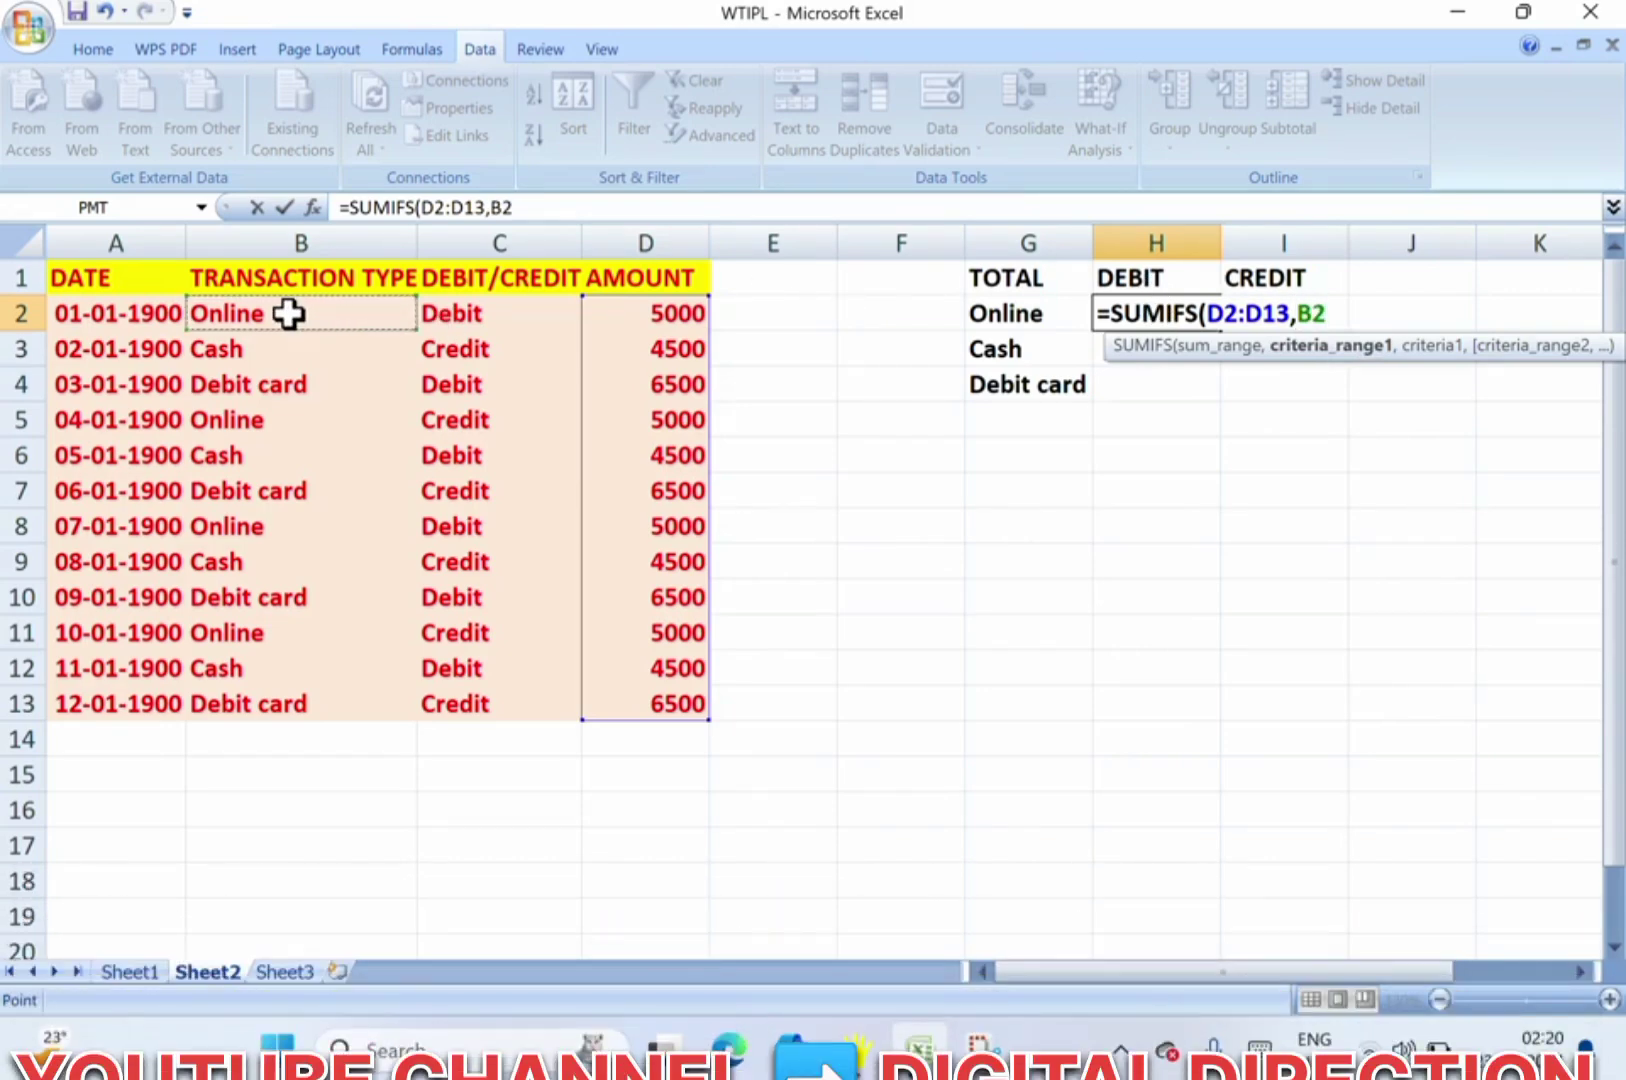
key(shift+Down)
key(shift+Down)
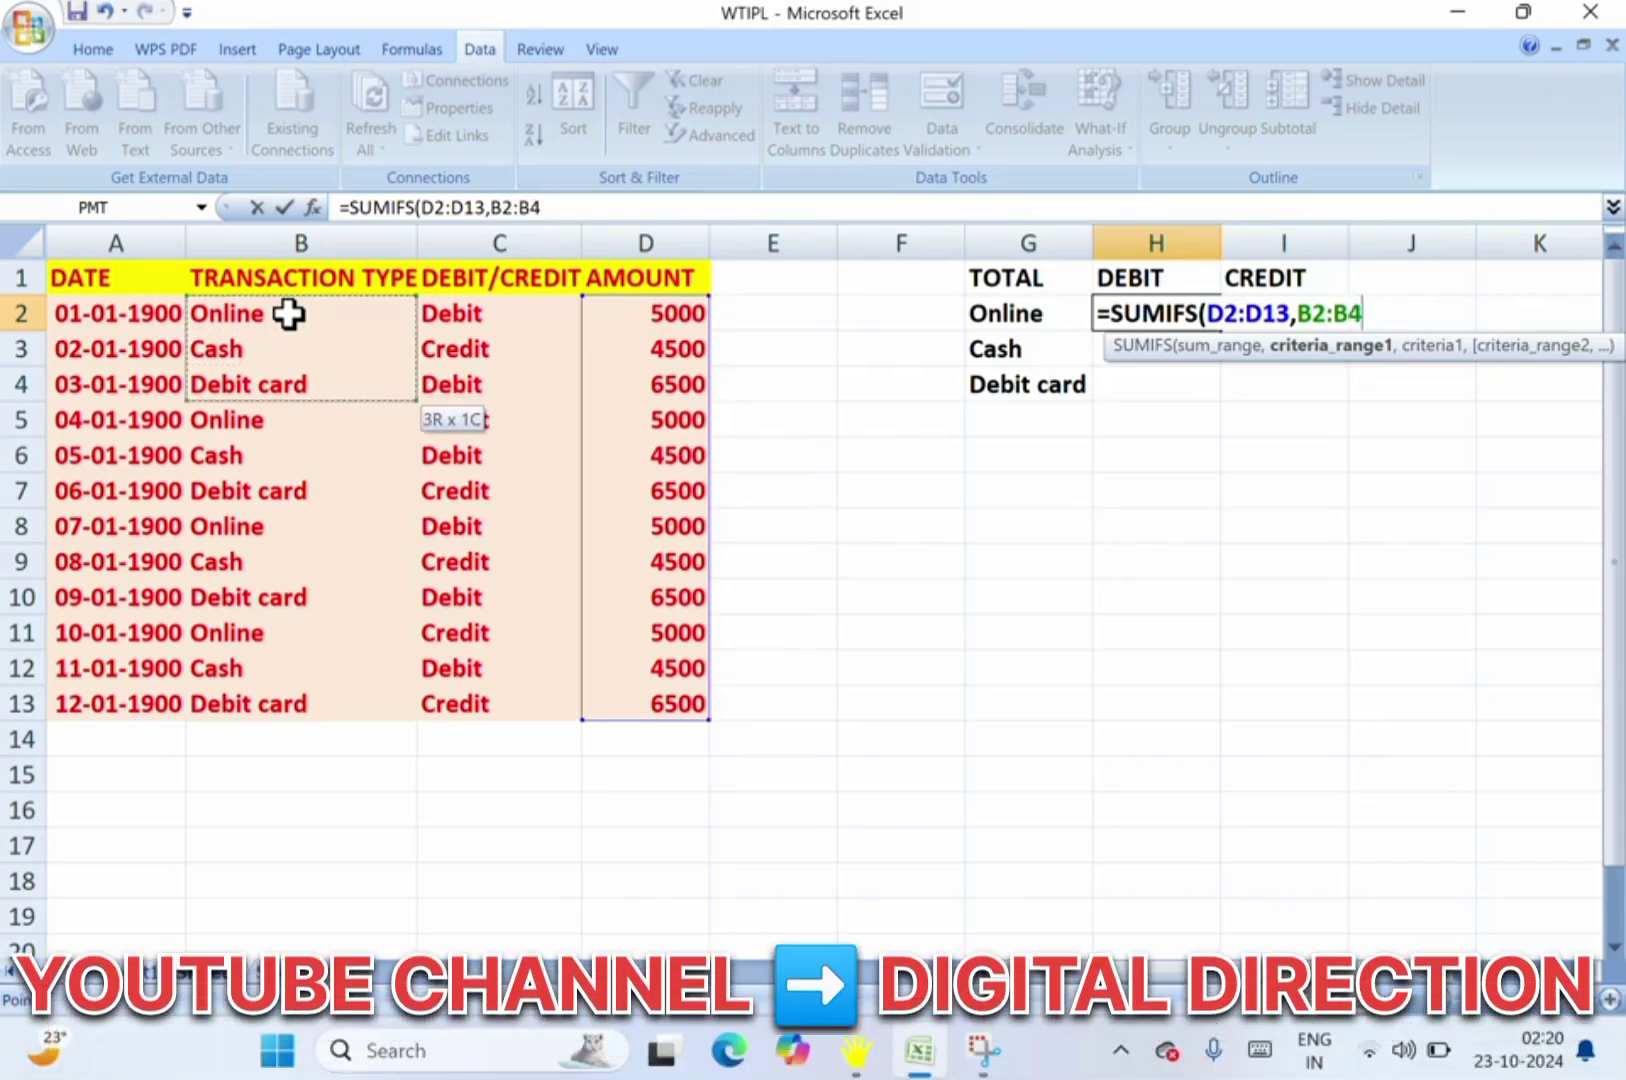
key(shift+Down)
key(shift+Down)
key(shift+Down)
key(shift+Down)
key(shift+Down)
key(shift+Down)
key(shift+Down)
key(shift+Down)
key(shift+Down)
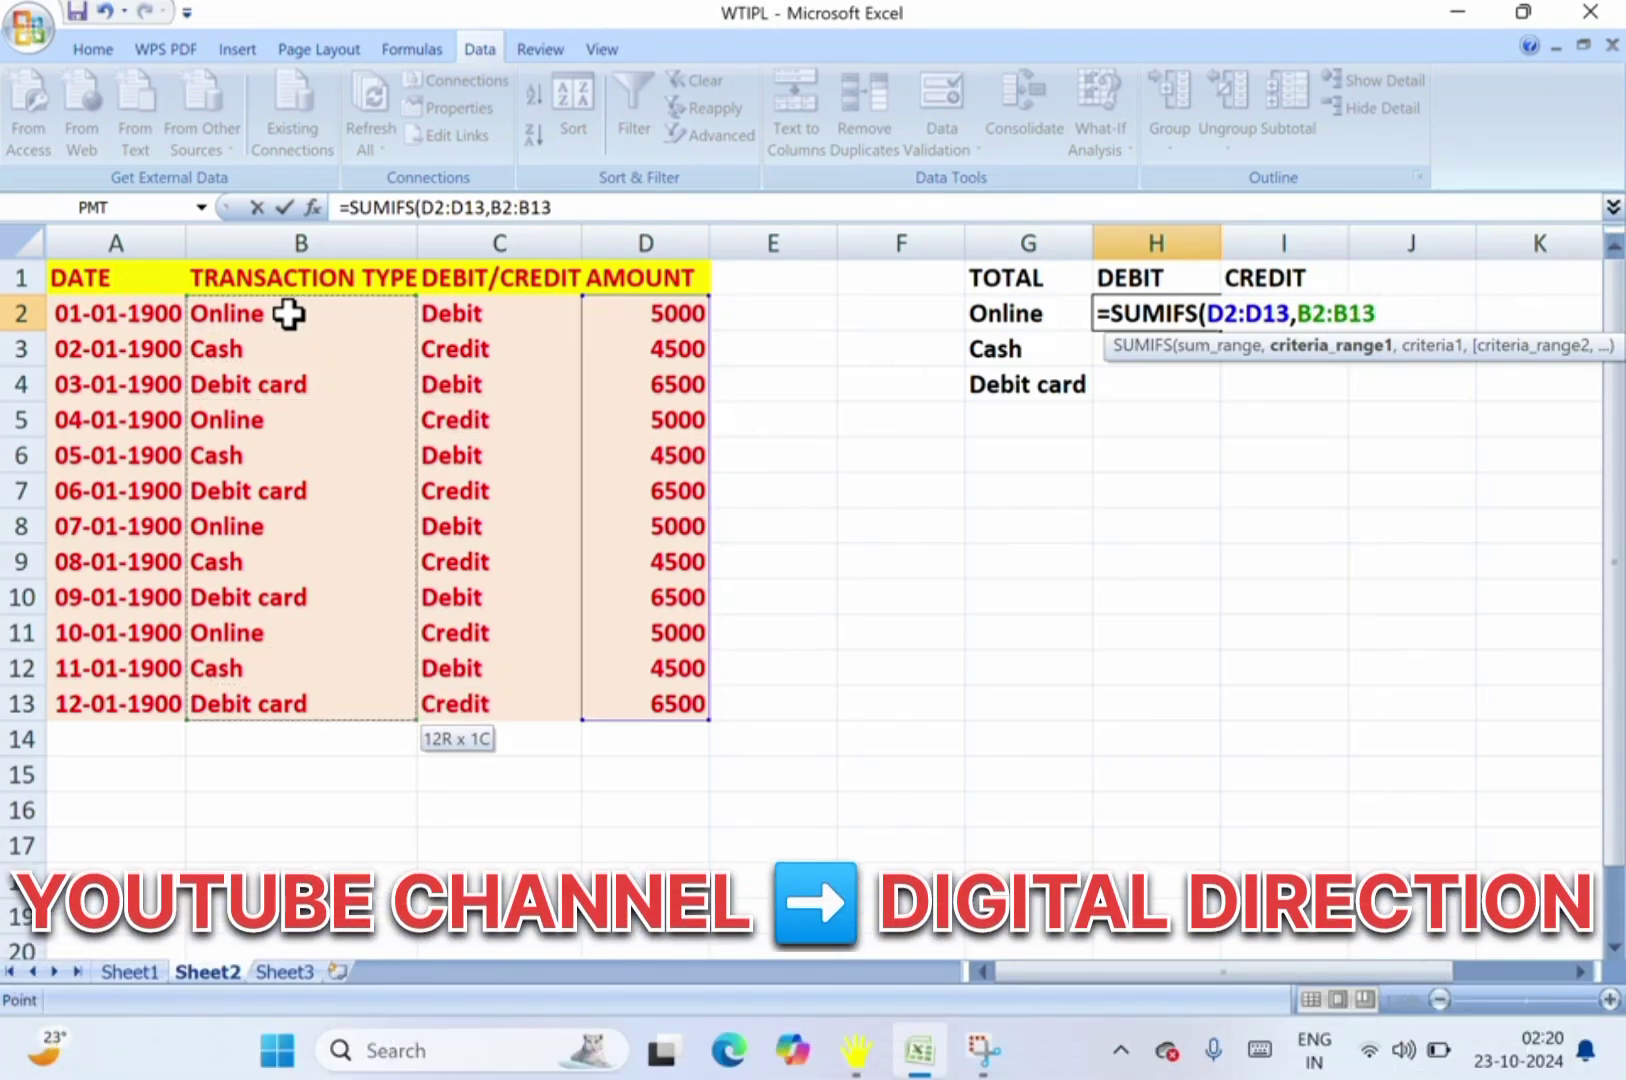
text(,)
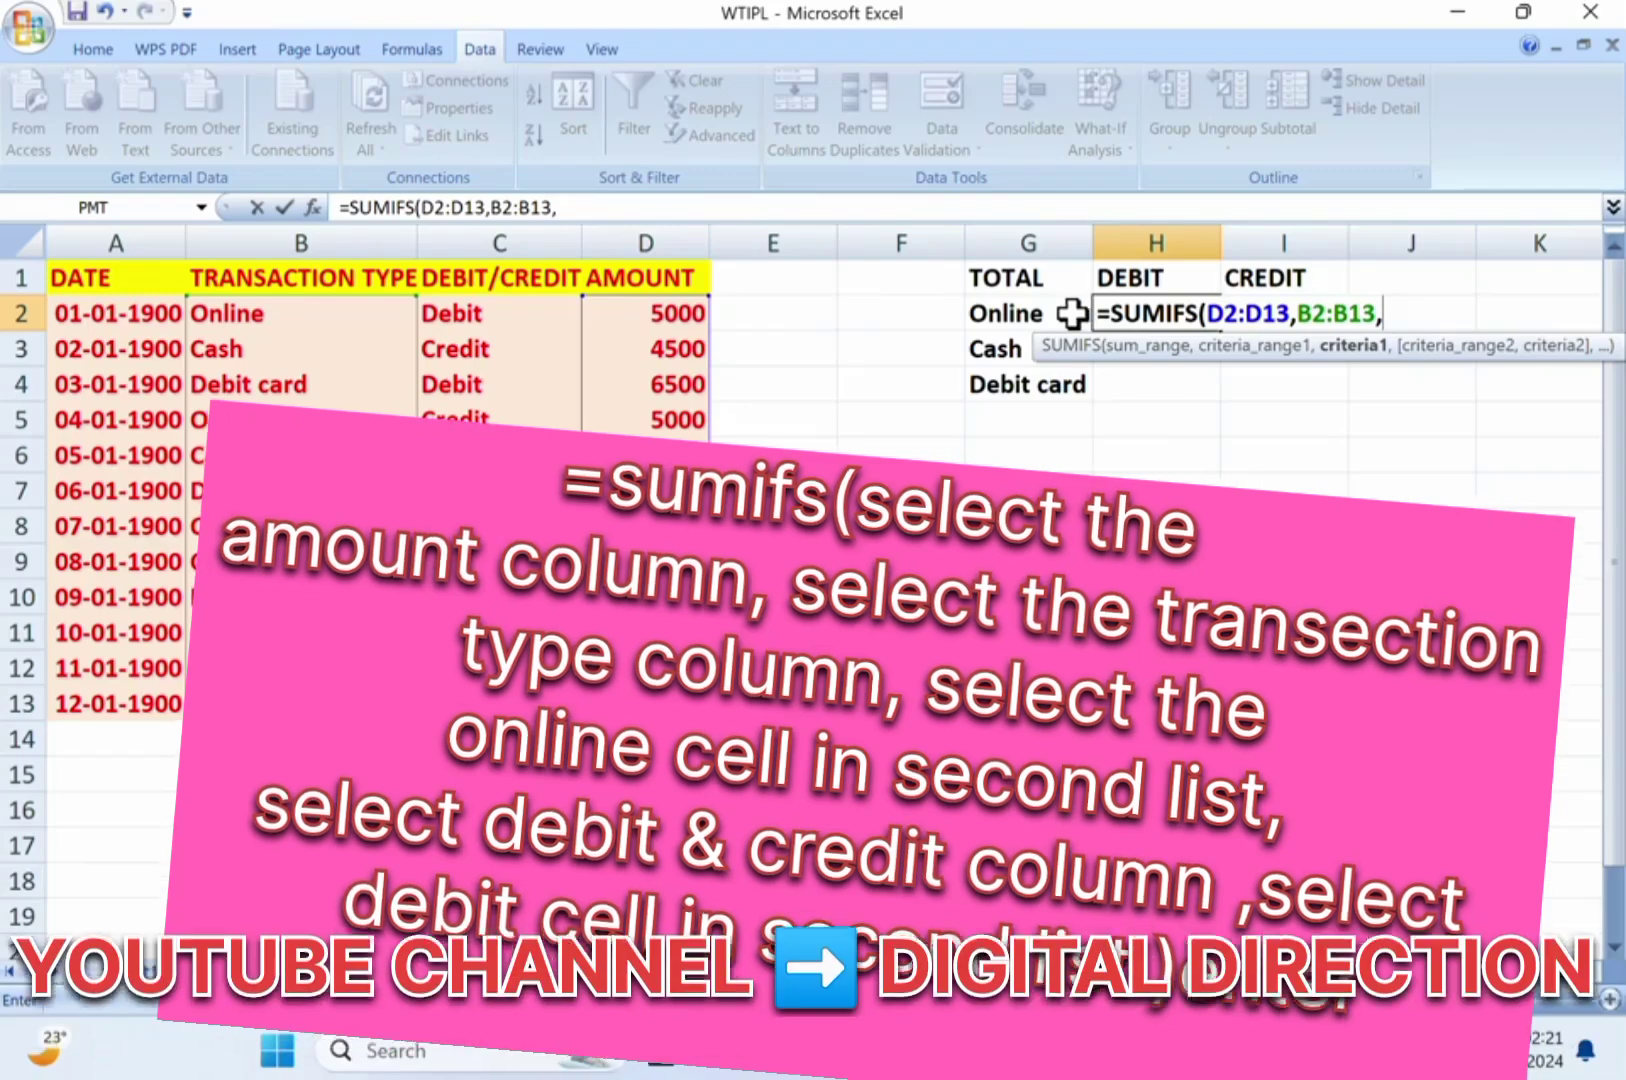
click(1060, 313)
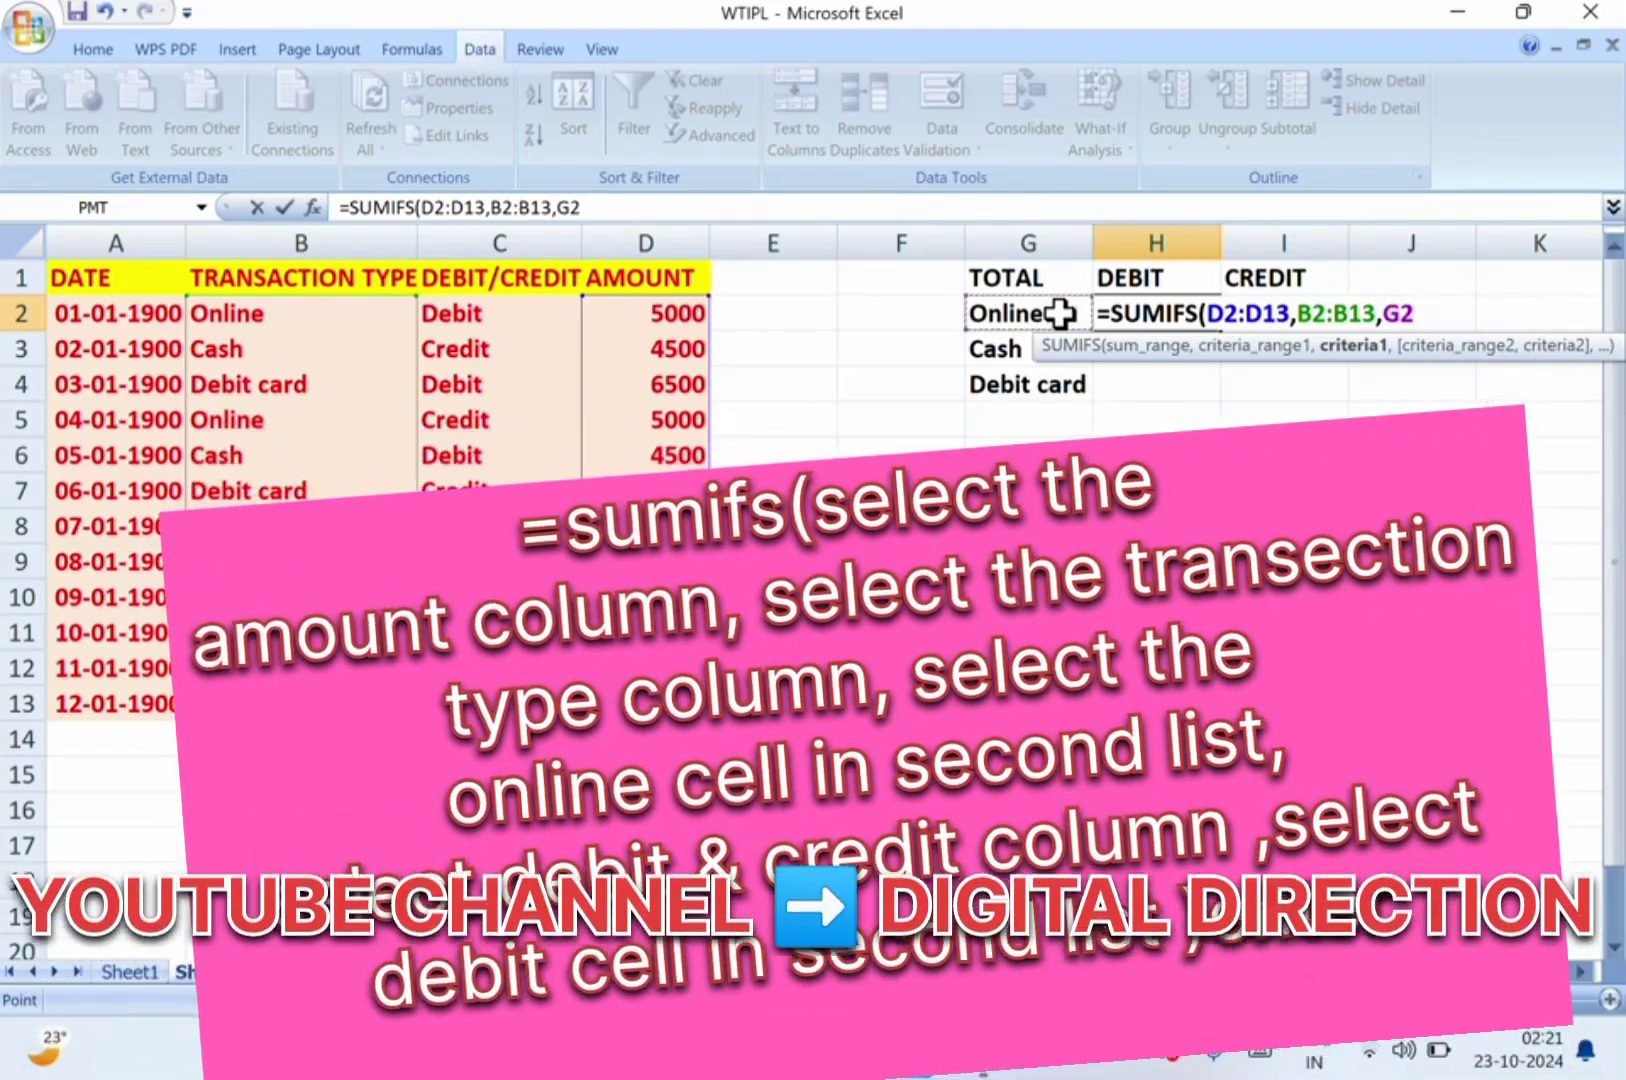
text(,)
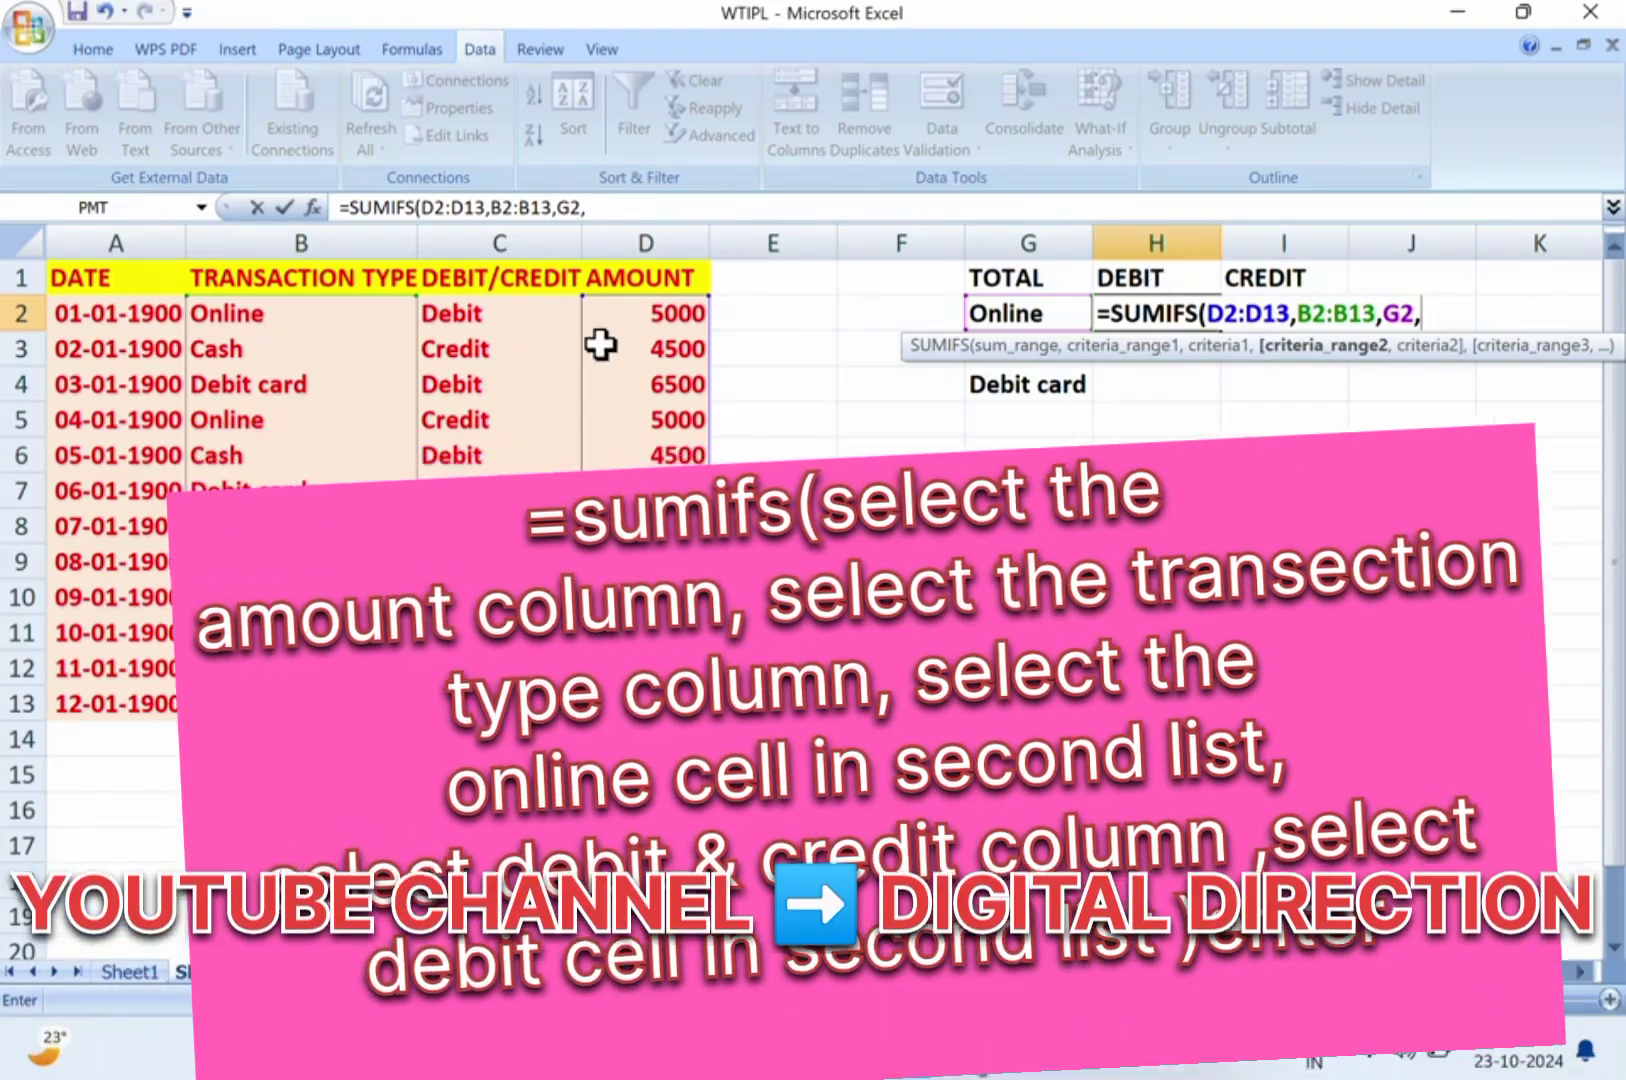
Complete the SUMIFS formula in H2 with debit/credit cells C2:C13 as the second criteria range and H1 as its criteria.
click(443, 313)
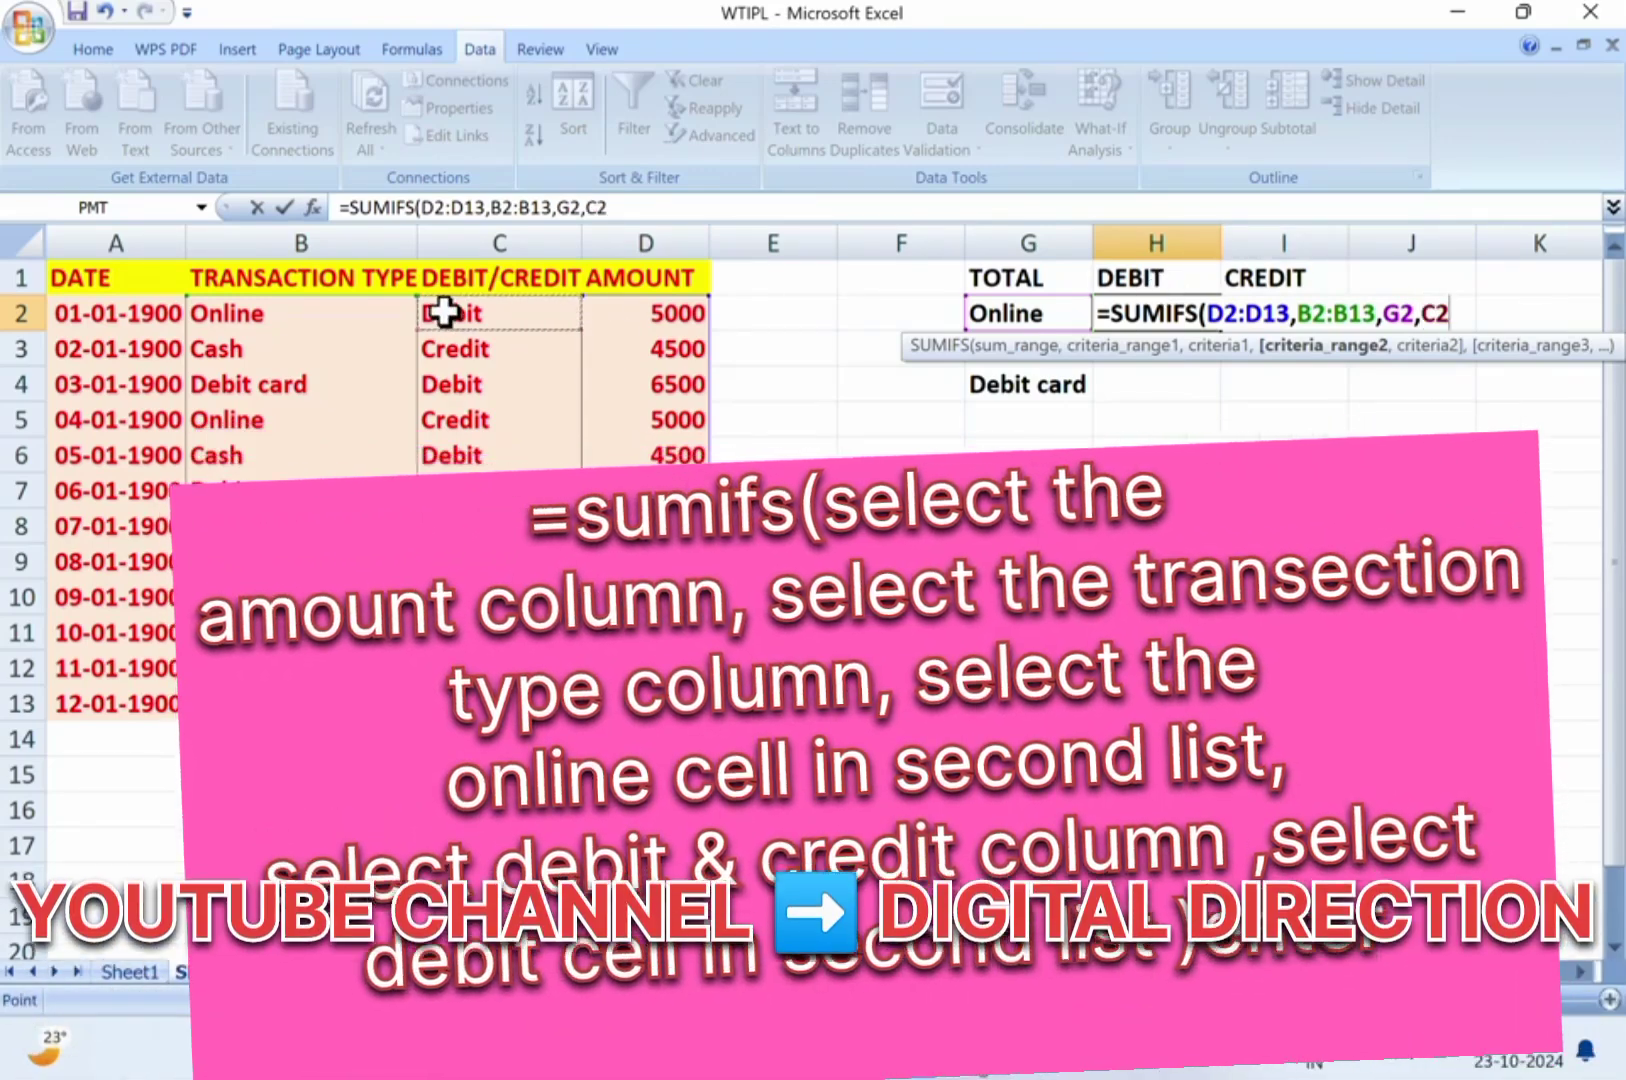
key(shift+Down)
key(shift+Down)
key(shift+Down)
key(shift+Down)
key(shift+Down)
key(shift+Down)
key(shift+Down)
key(shift+Down)
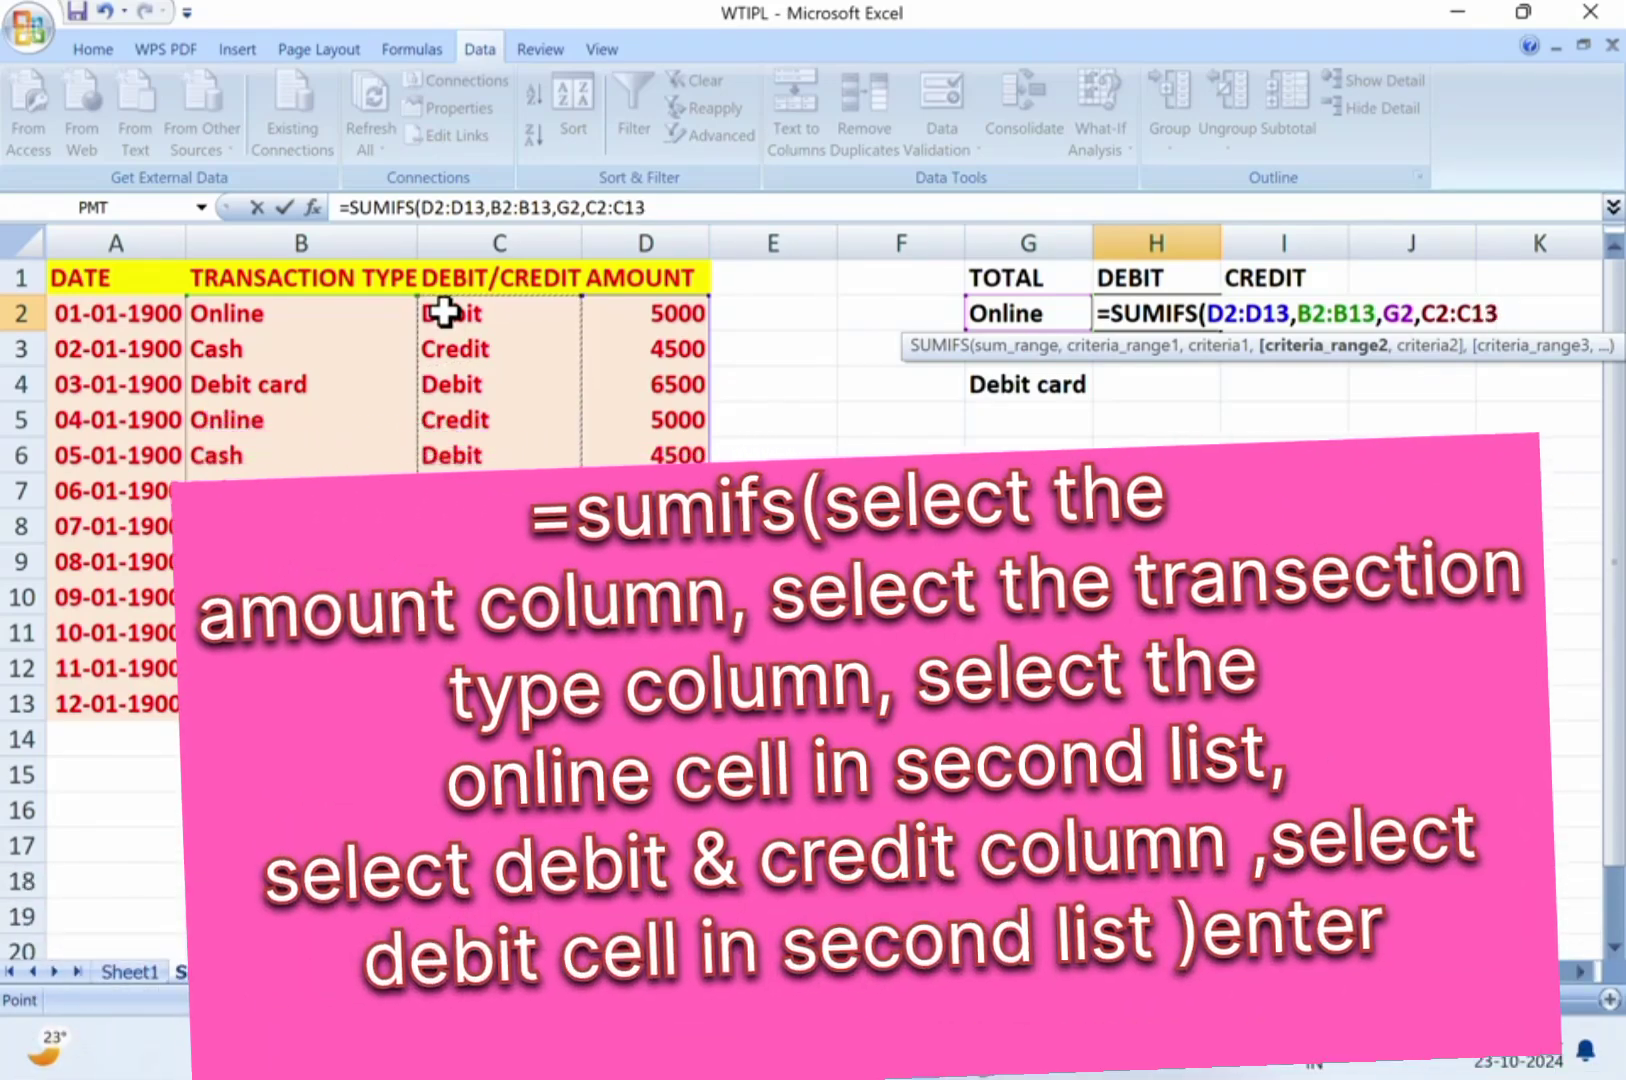
text(,)
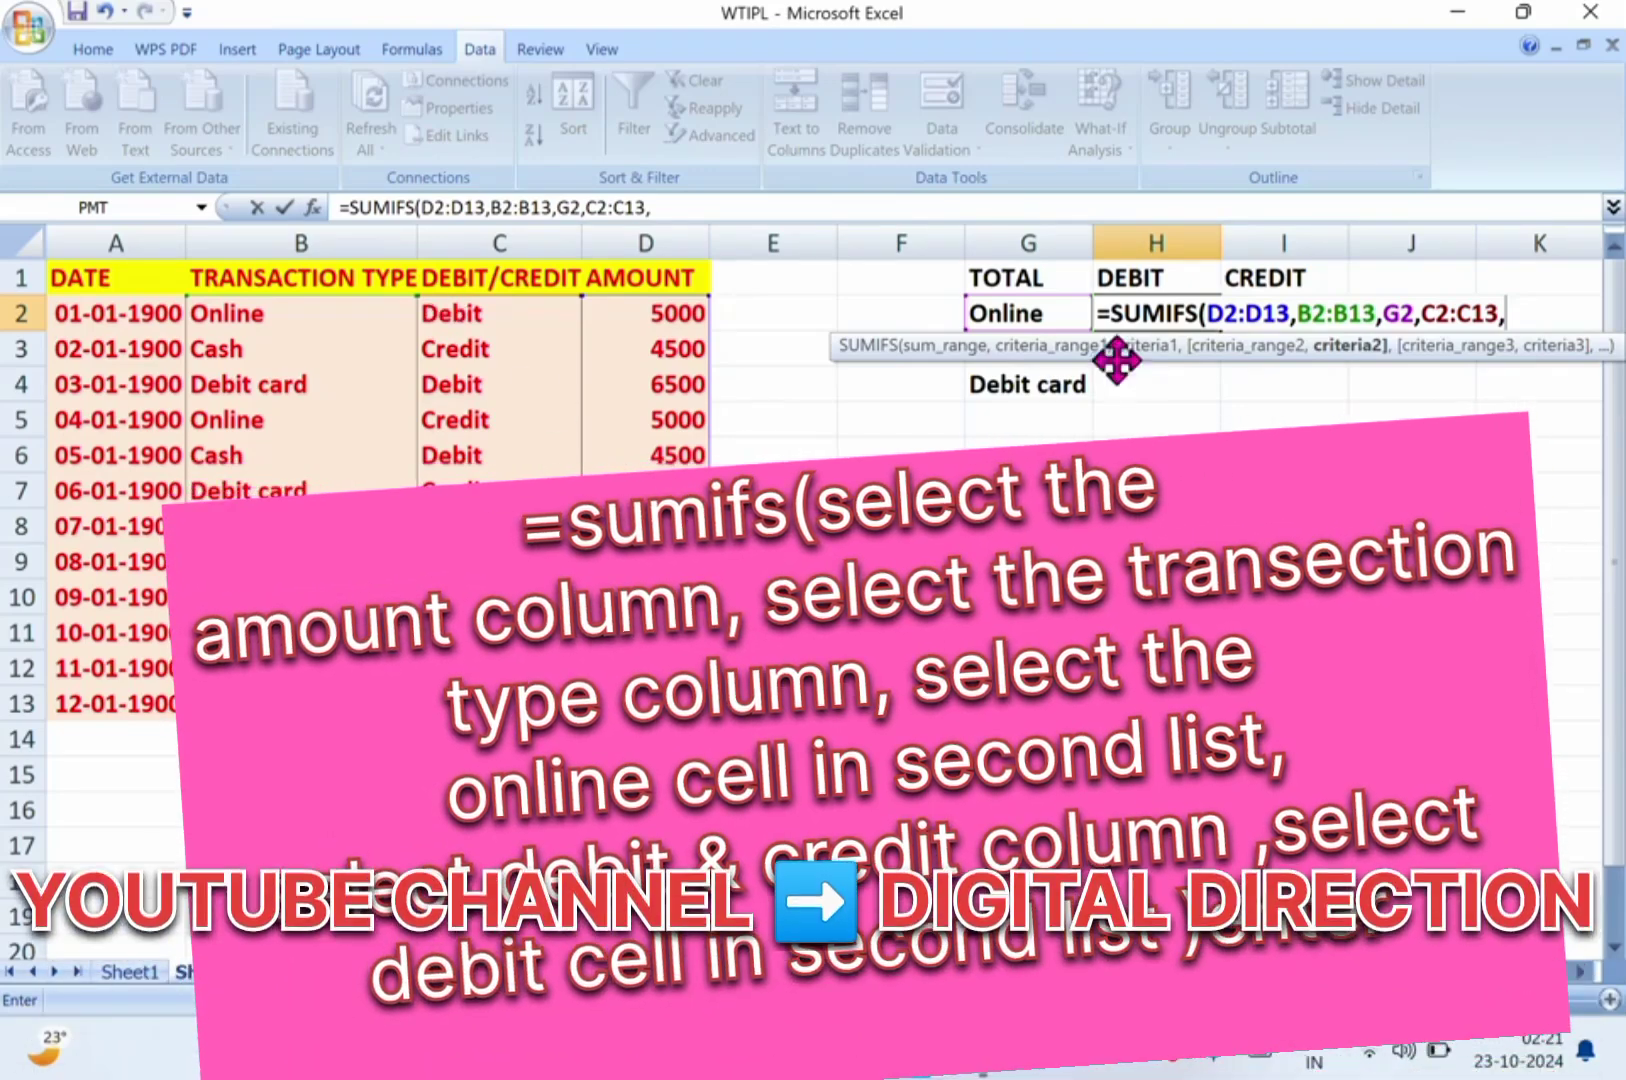
click(1143, 279)
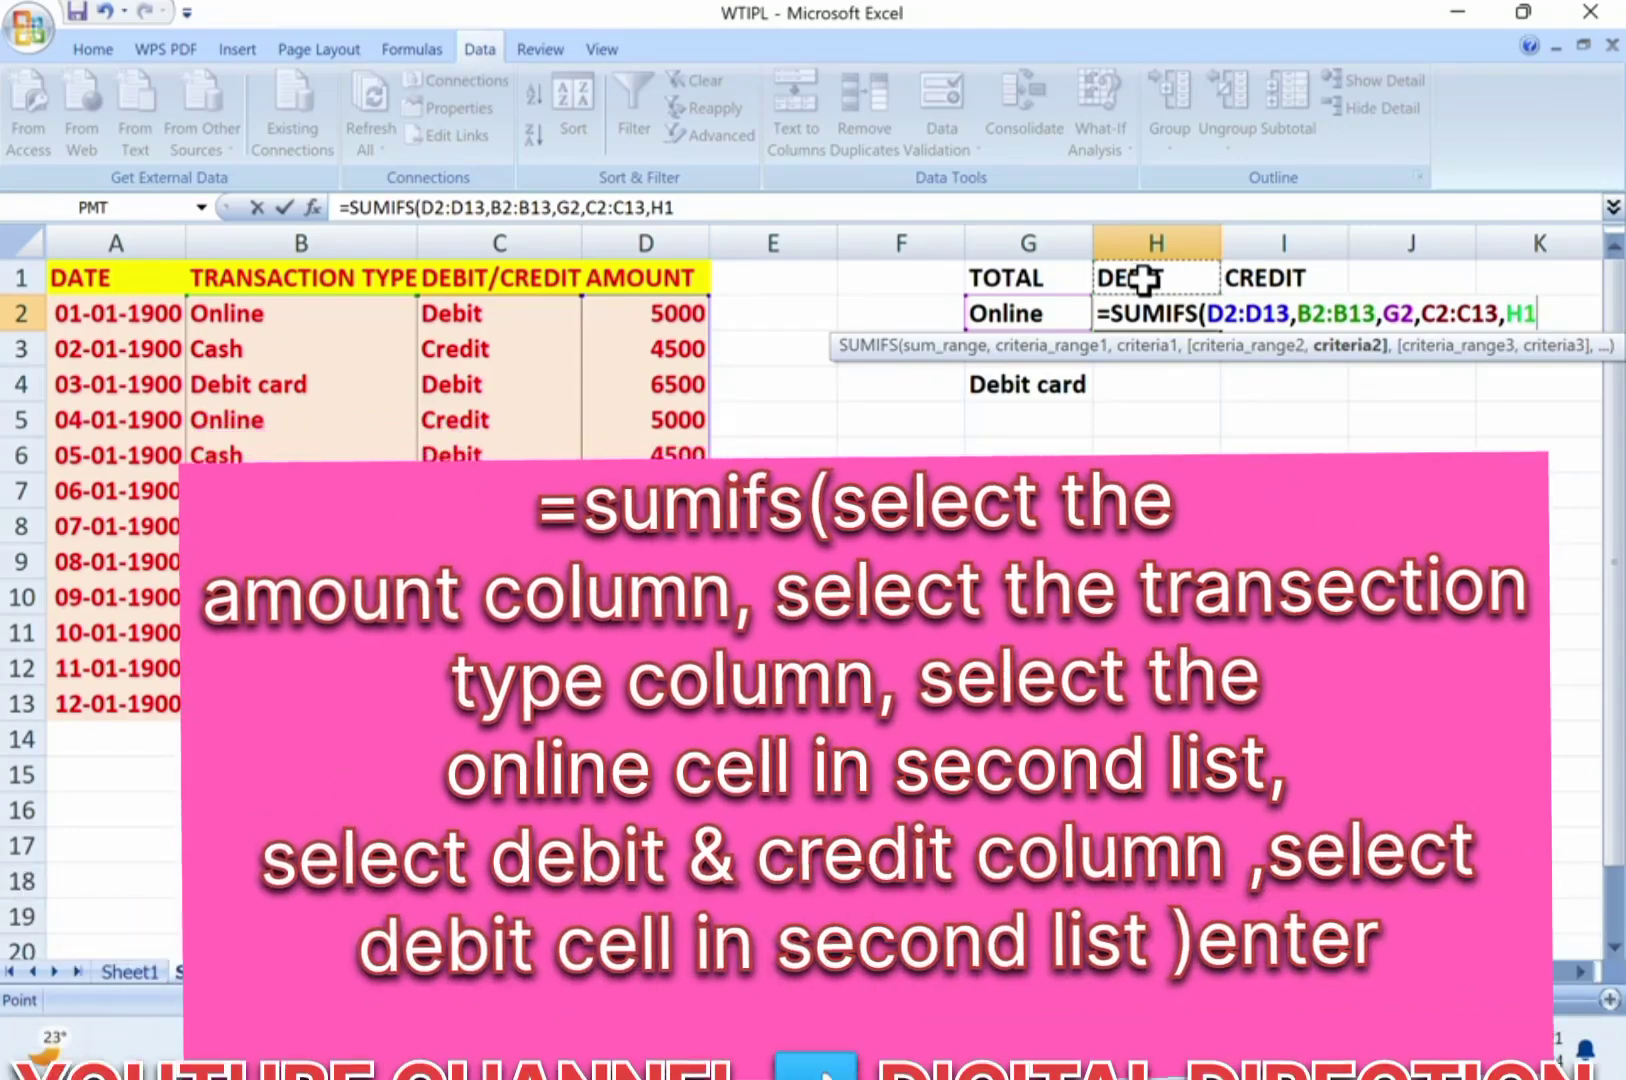
text())
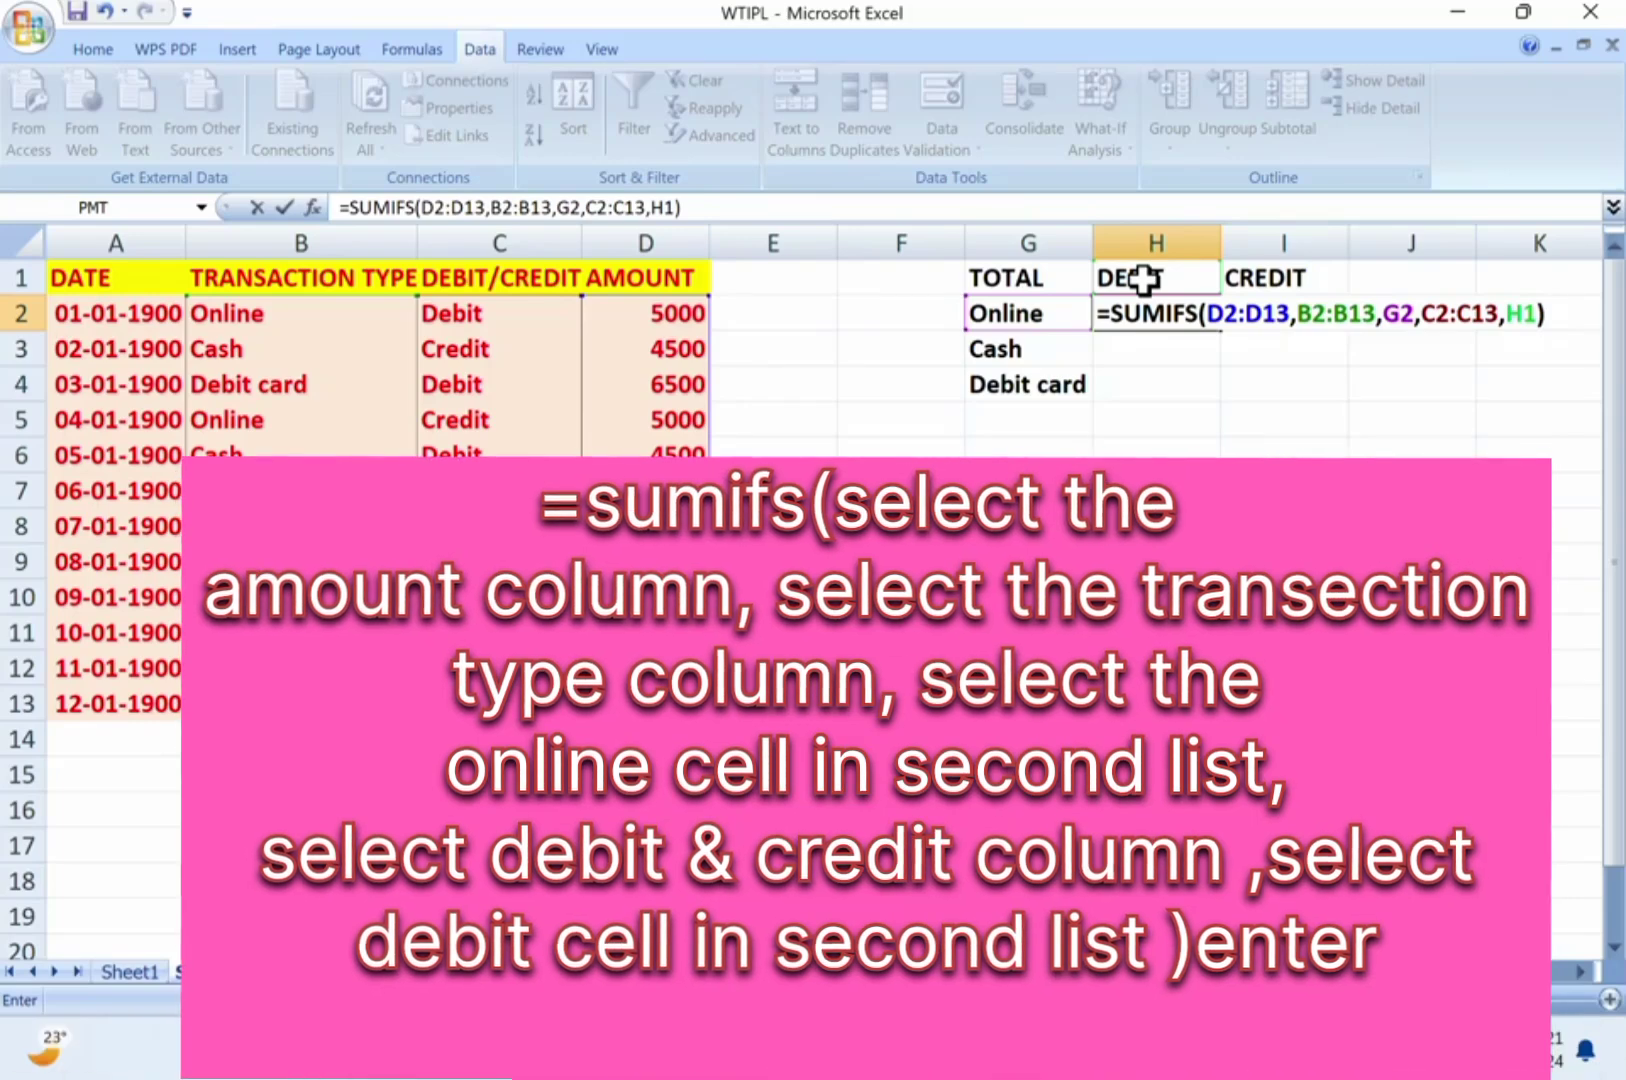
key(Return)
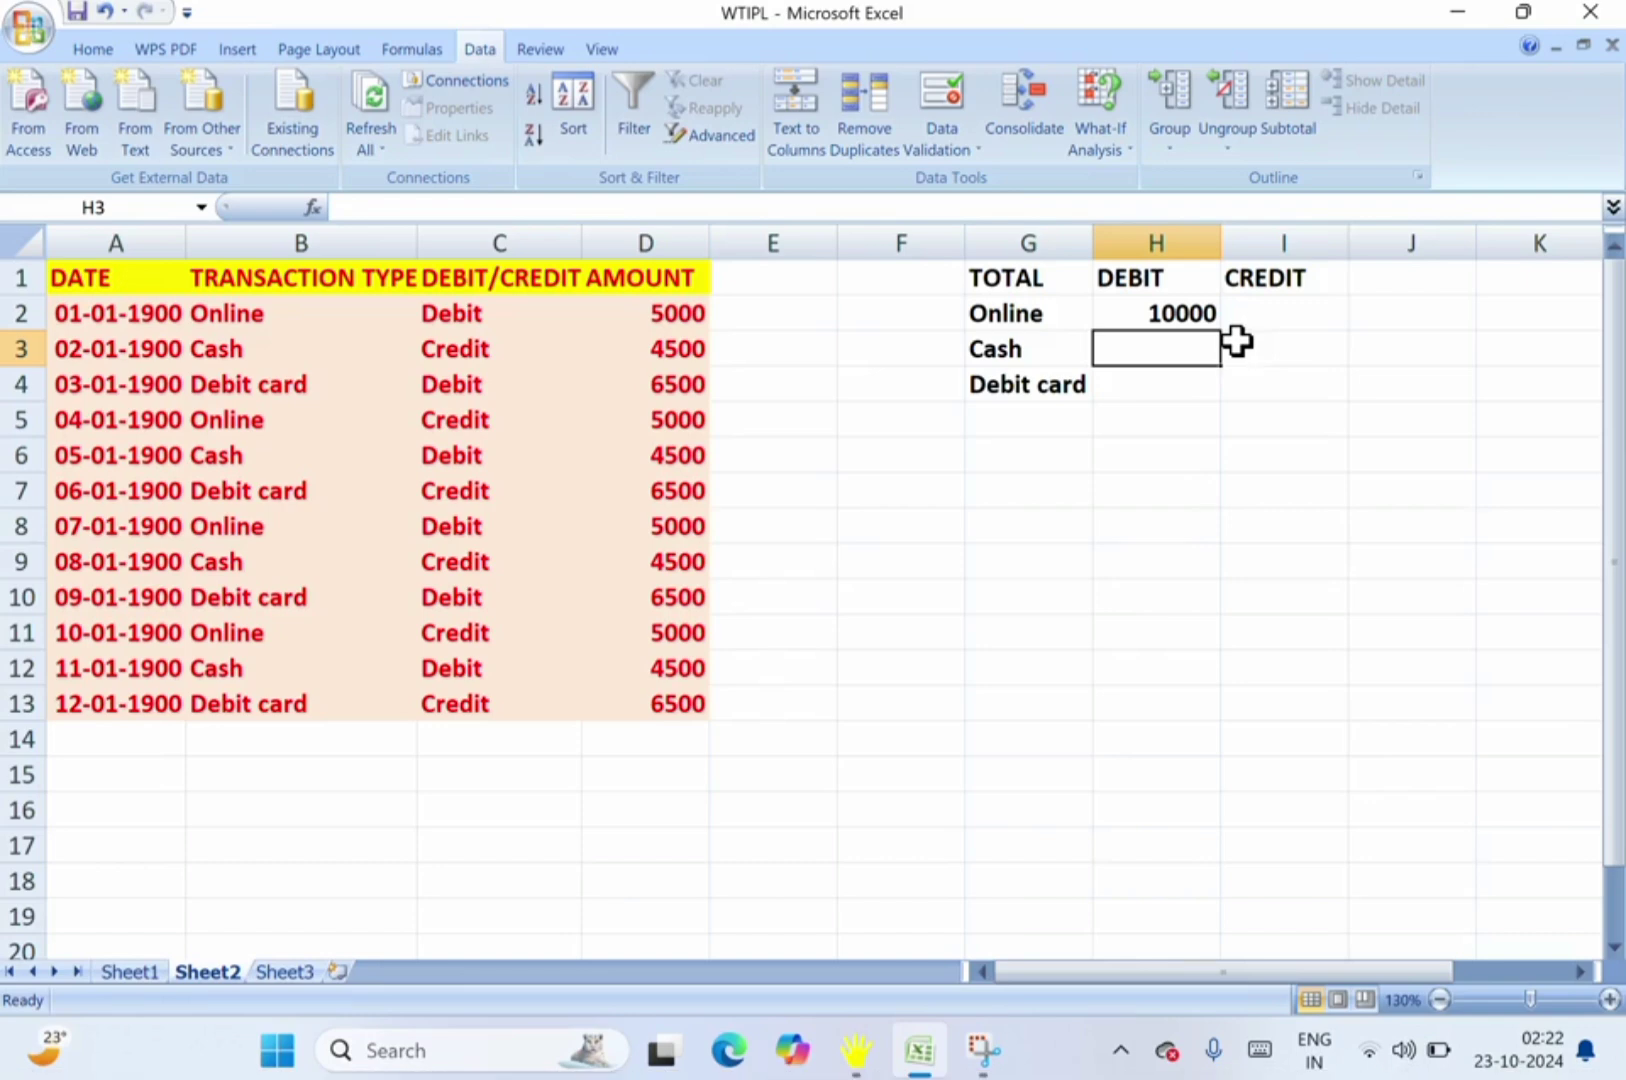
Reopen the SUMIFS formula in H2 and delete all its arguments back to the opening parenthesis.
click(1183, 315)
double_click(1184, 316)
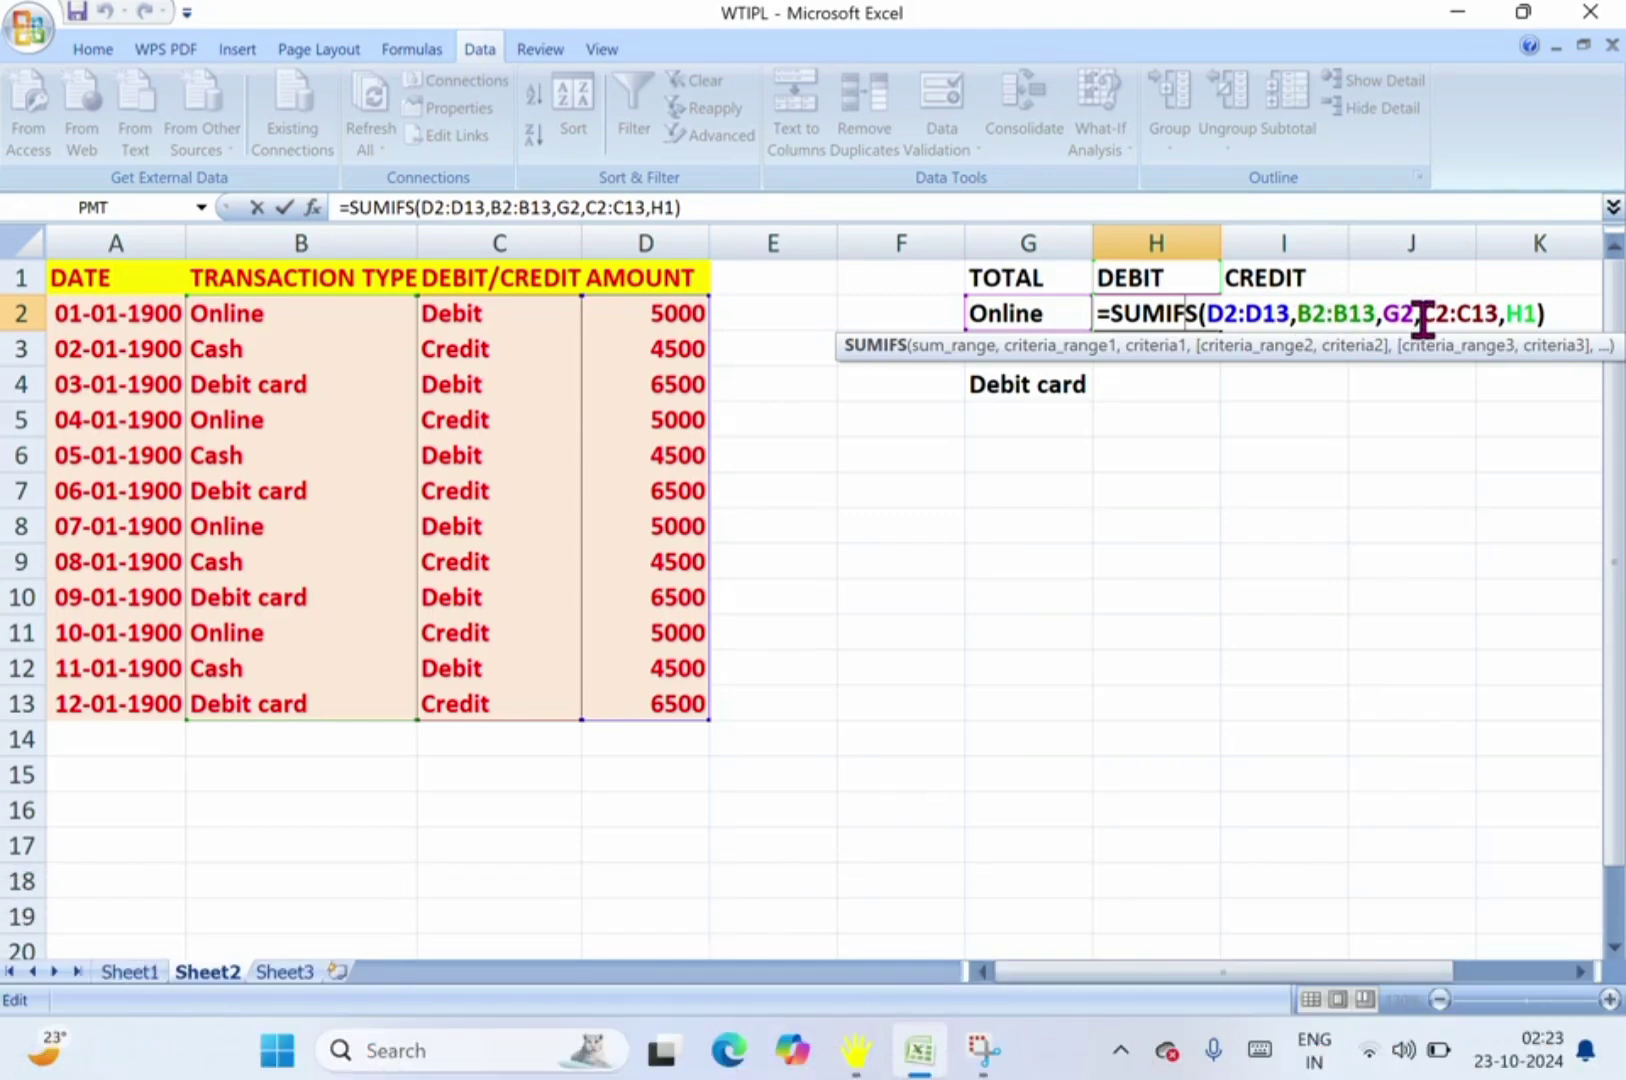
click(1563, 313)
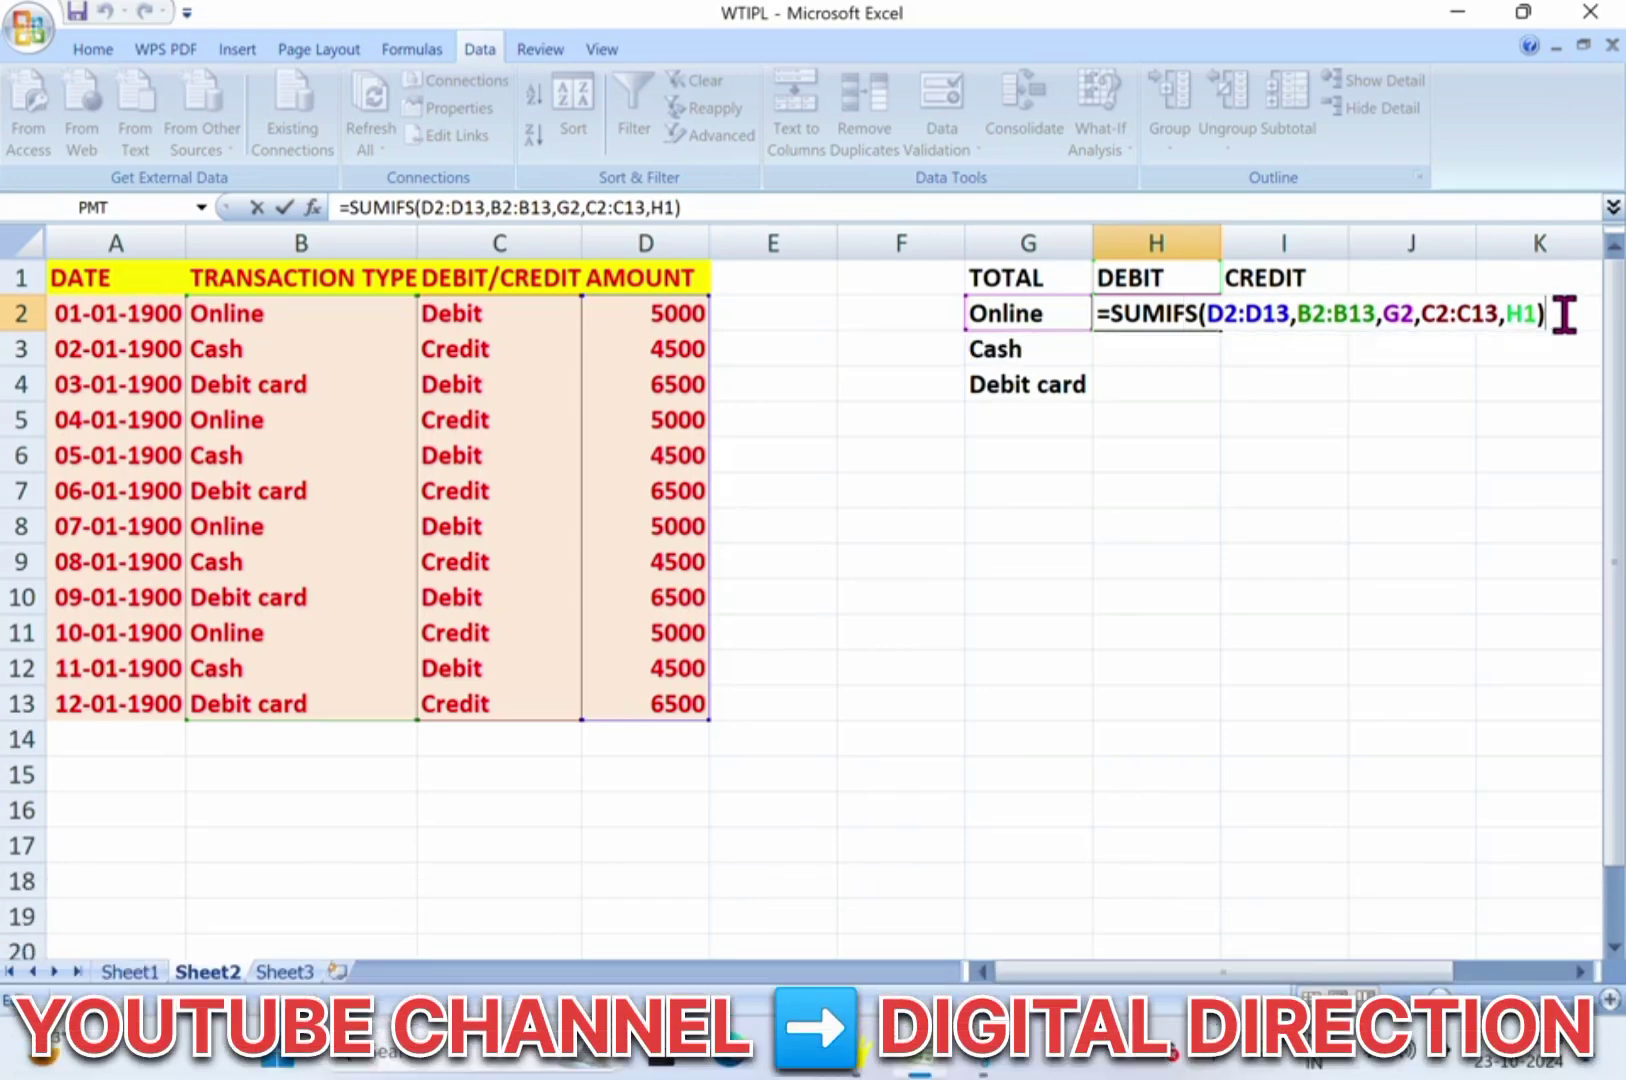
key(BackSpace)
key(BackSpace)
key(BackSpace)
key(BackSpace)
key(BackSpace)
key(BackSpace)
key(BackSpace)
key(BackSpace)
key(BackSpace)
key(BackSpace)
key(BackSpace)
key(BackSpace)
key(BackSpace)
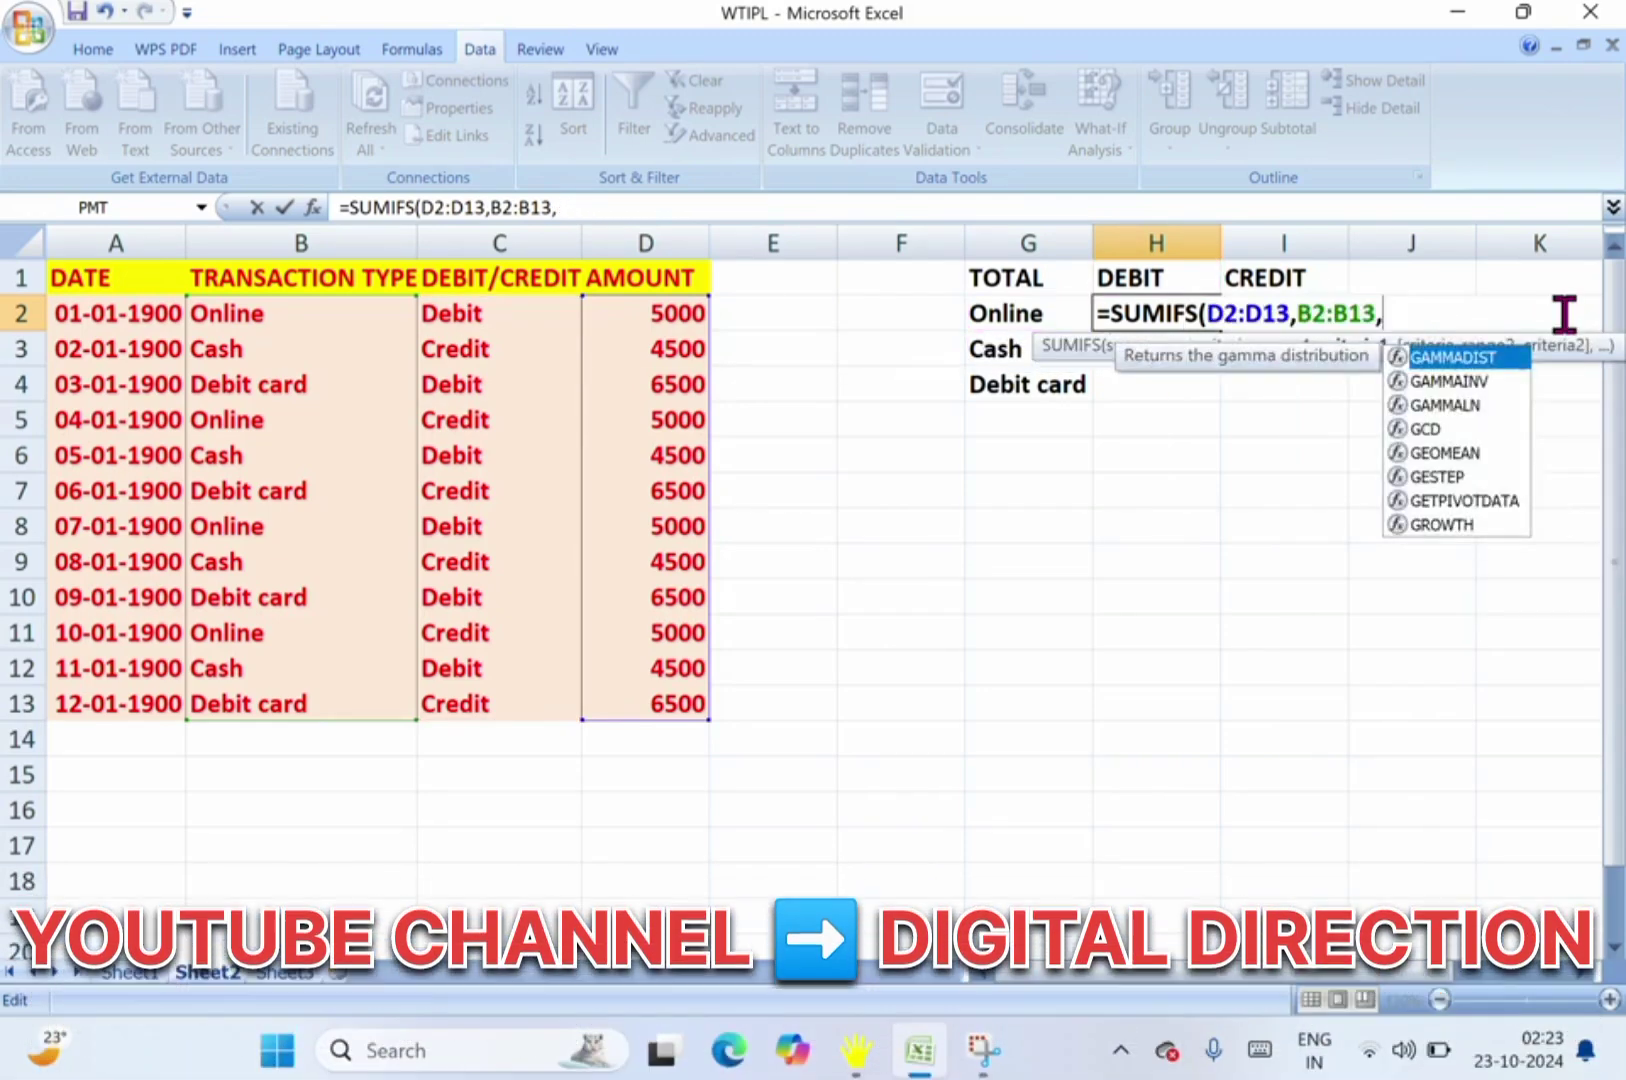
key(BackSpace)
key(BackSpace)
key(BackSpace)
key(BackSpace)
key(BackSpace)
key(BackSpace)
key(BackSpace)
key(BackSpace)
key(BackSpace)
key(BackSpace)
key(BackSpace)
key(BackSpace)
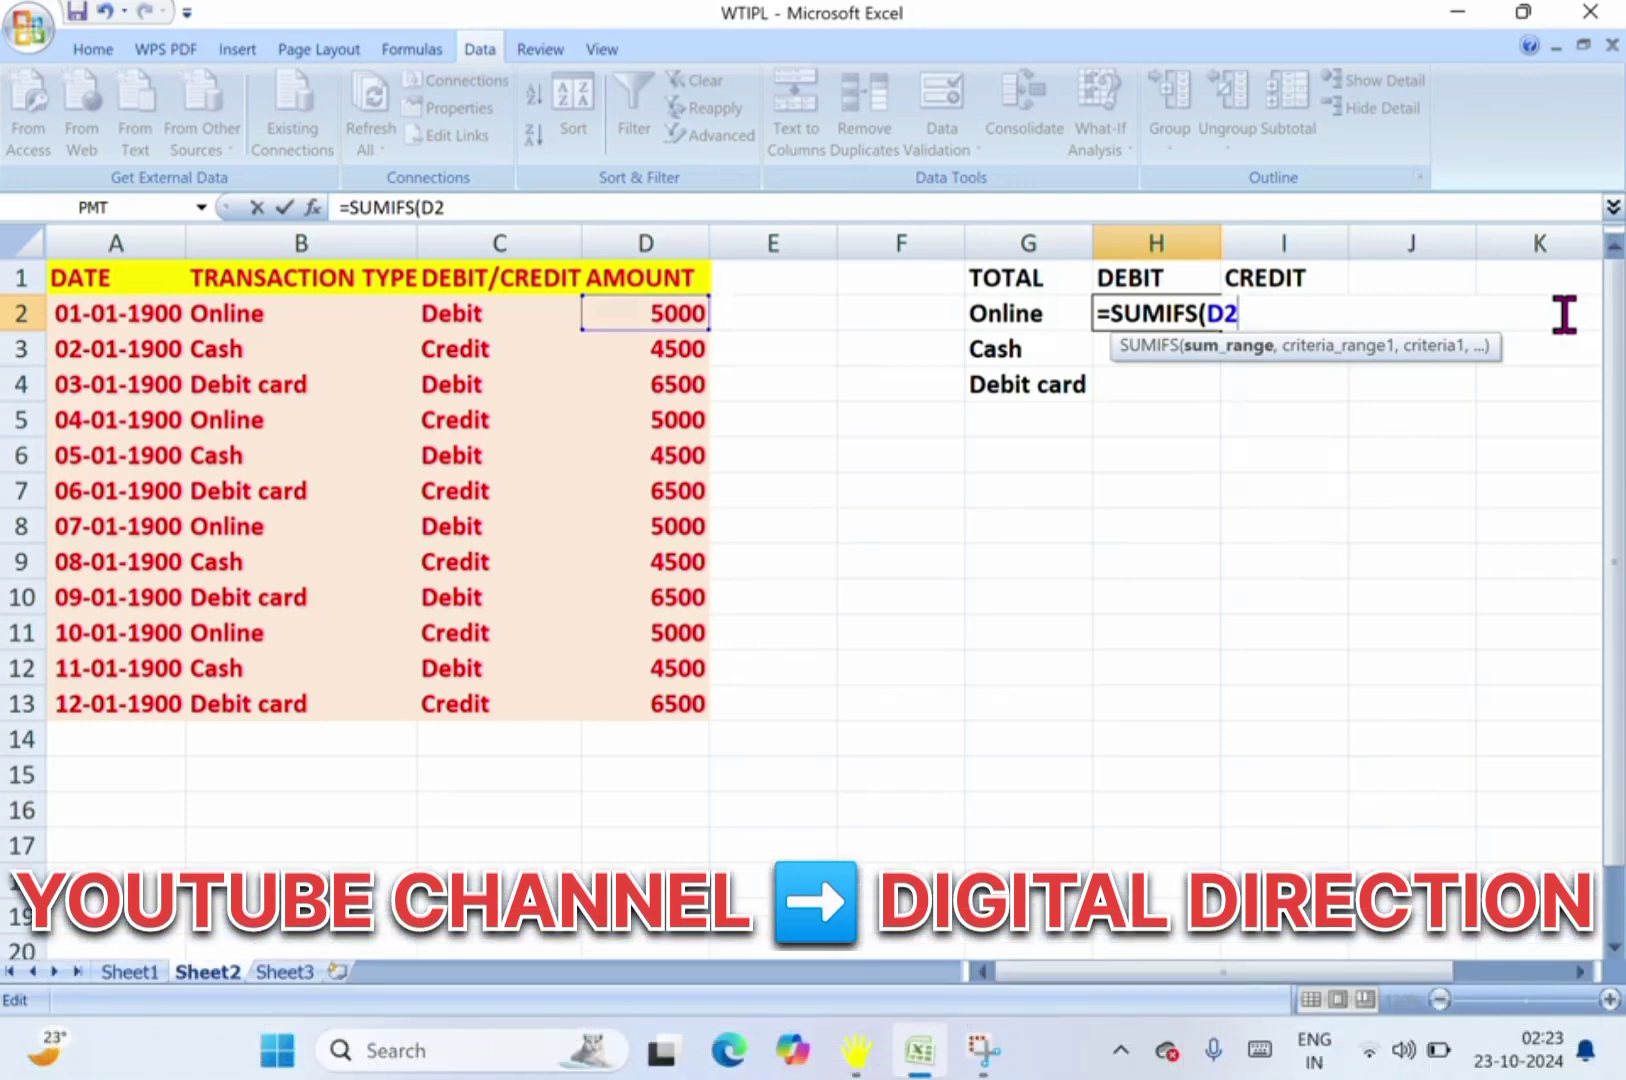
key(BackSpace)
key(BackSpace)
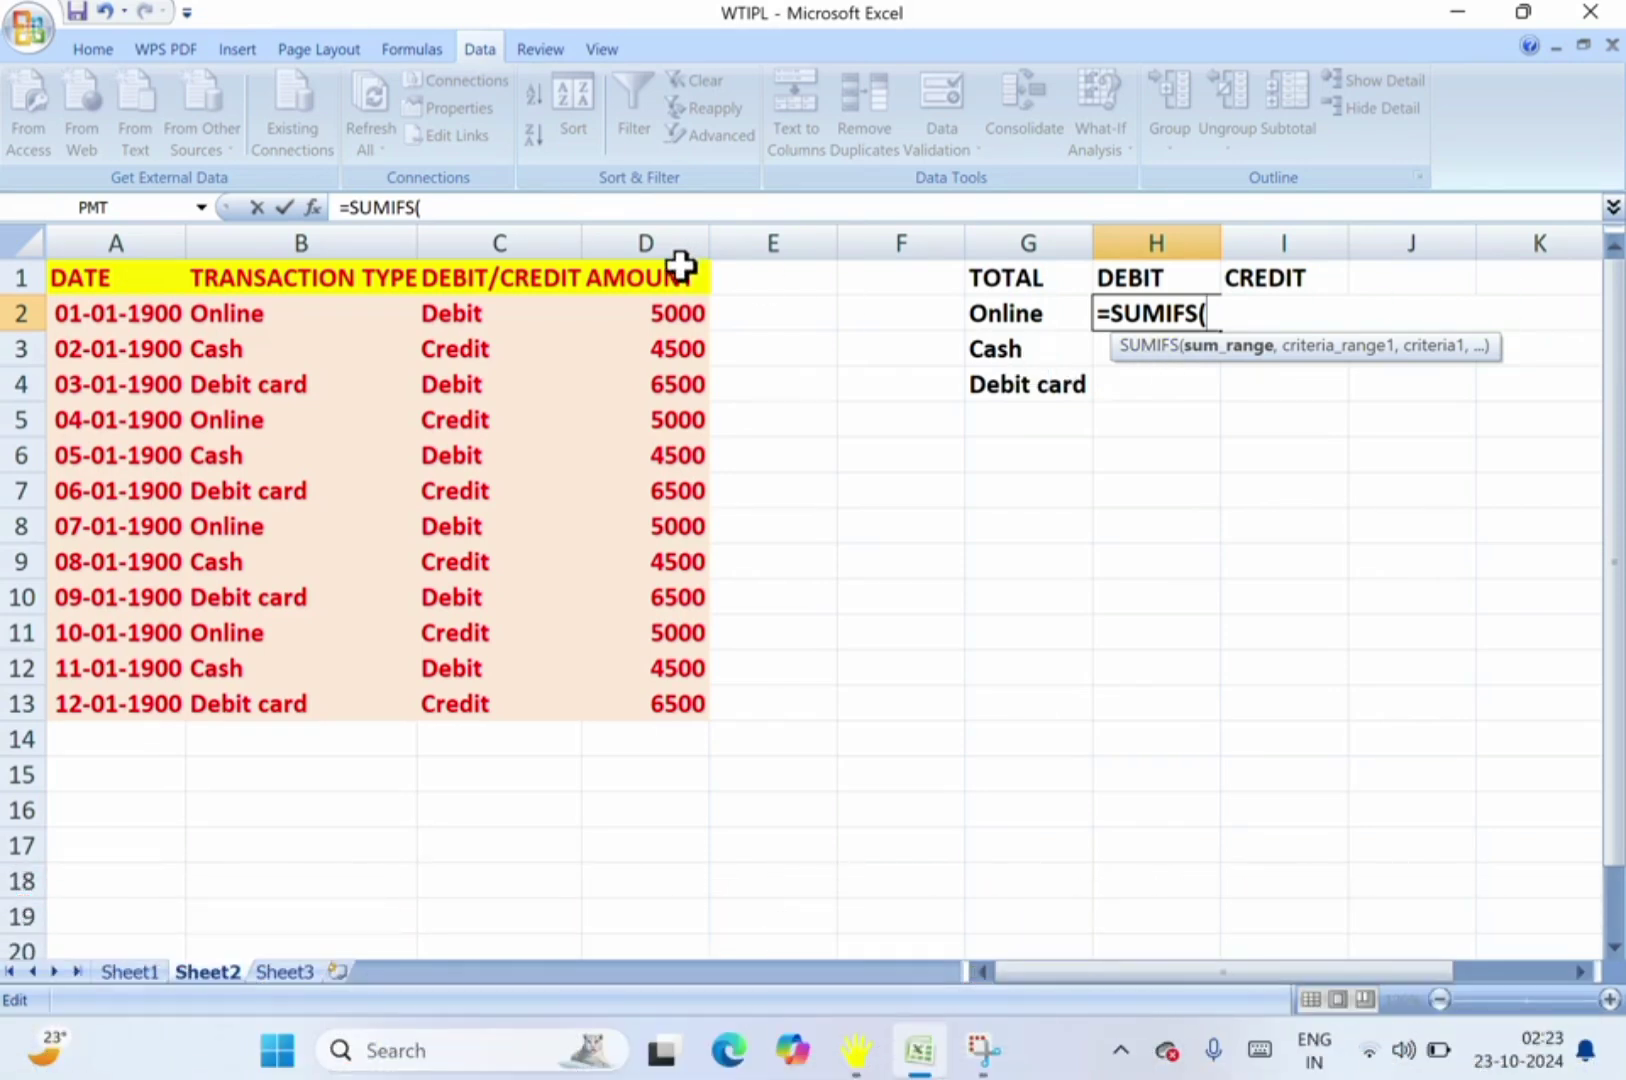
Enter the amount cells as the sum range of the formula in H2, locked as the absolute reference $D$2:$D$13.
click(661, 317)
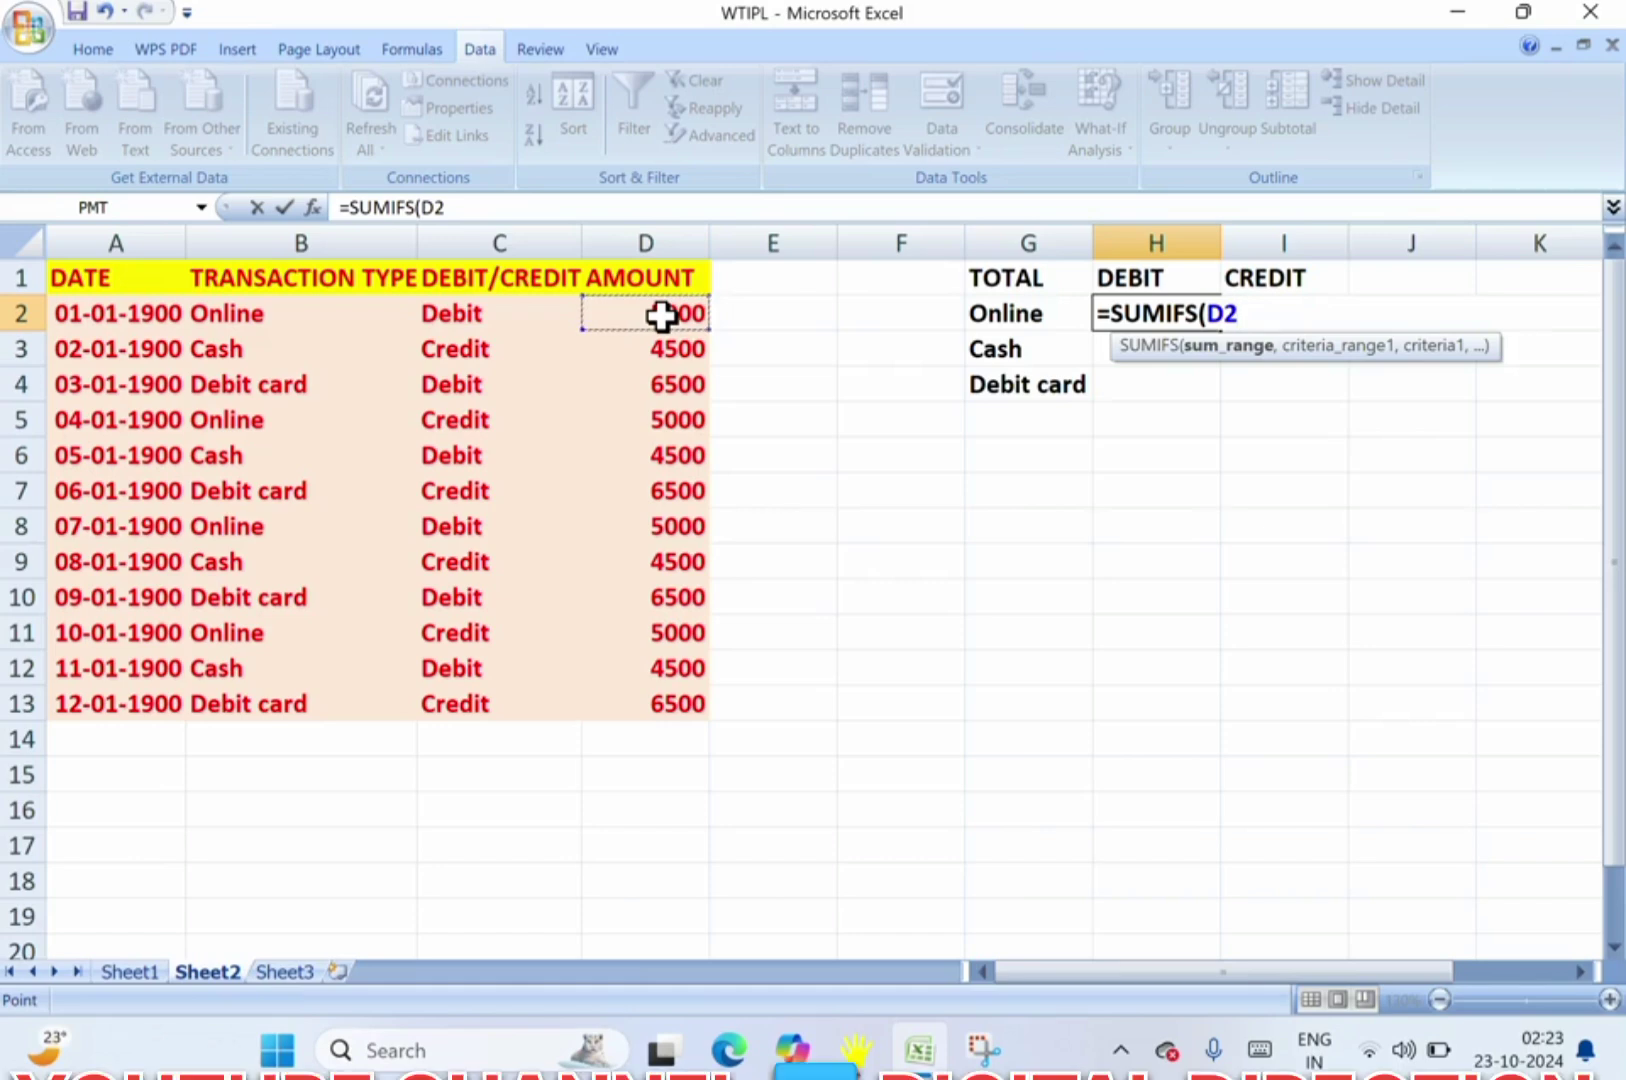
key(shift+Down)
key(shift+Down)
key(shift+Down)
key(shift+Down)
key(shift+Down)
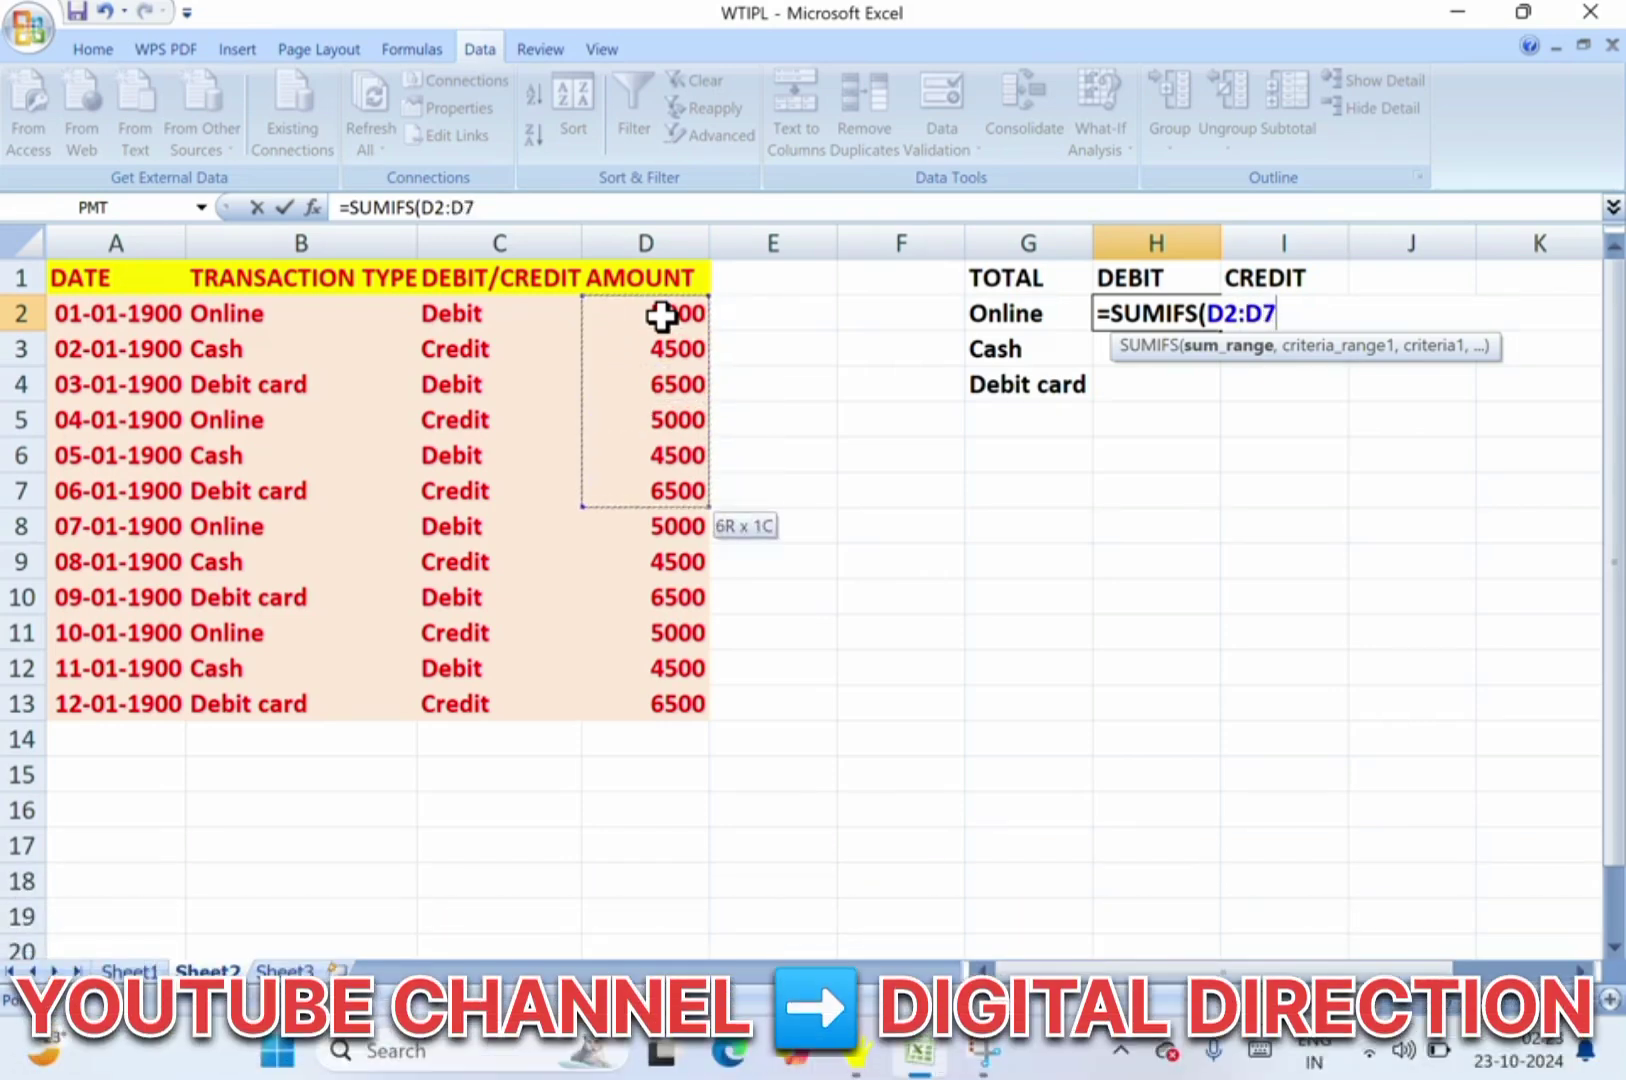
key(shift+Down)
key(shift+Down)
key(shift+Down)
key(shift+Down)
key(shift+Down)
key(shift+Down)
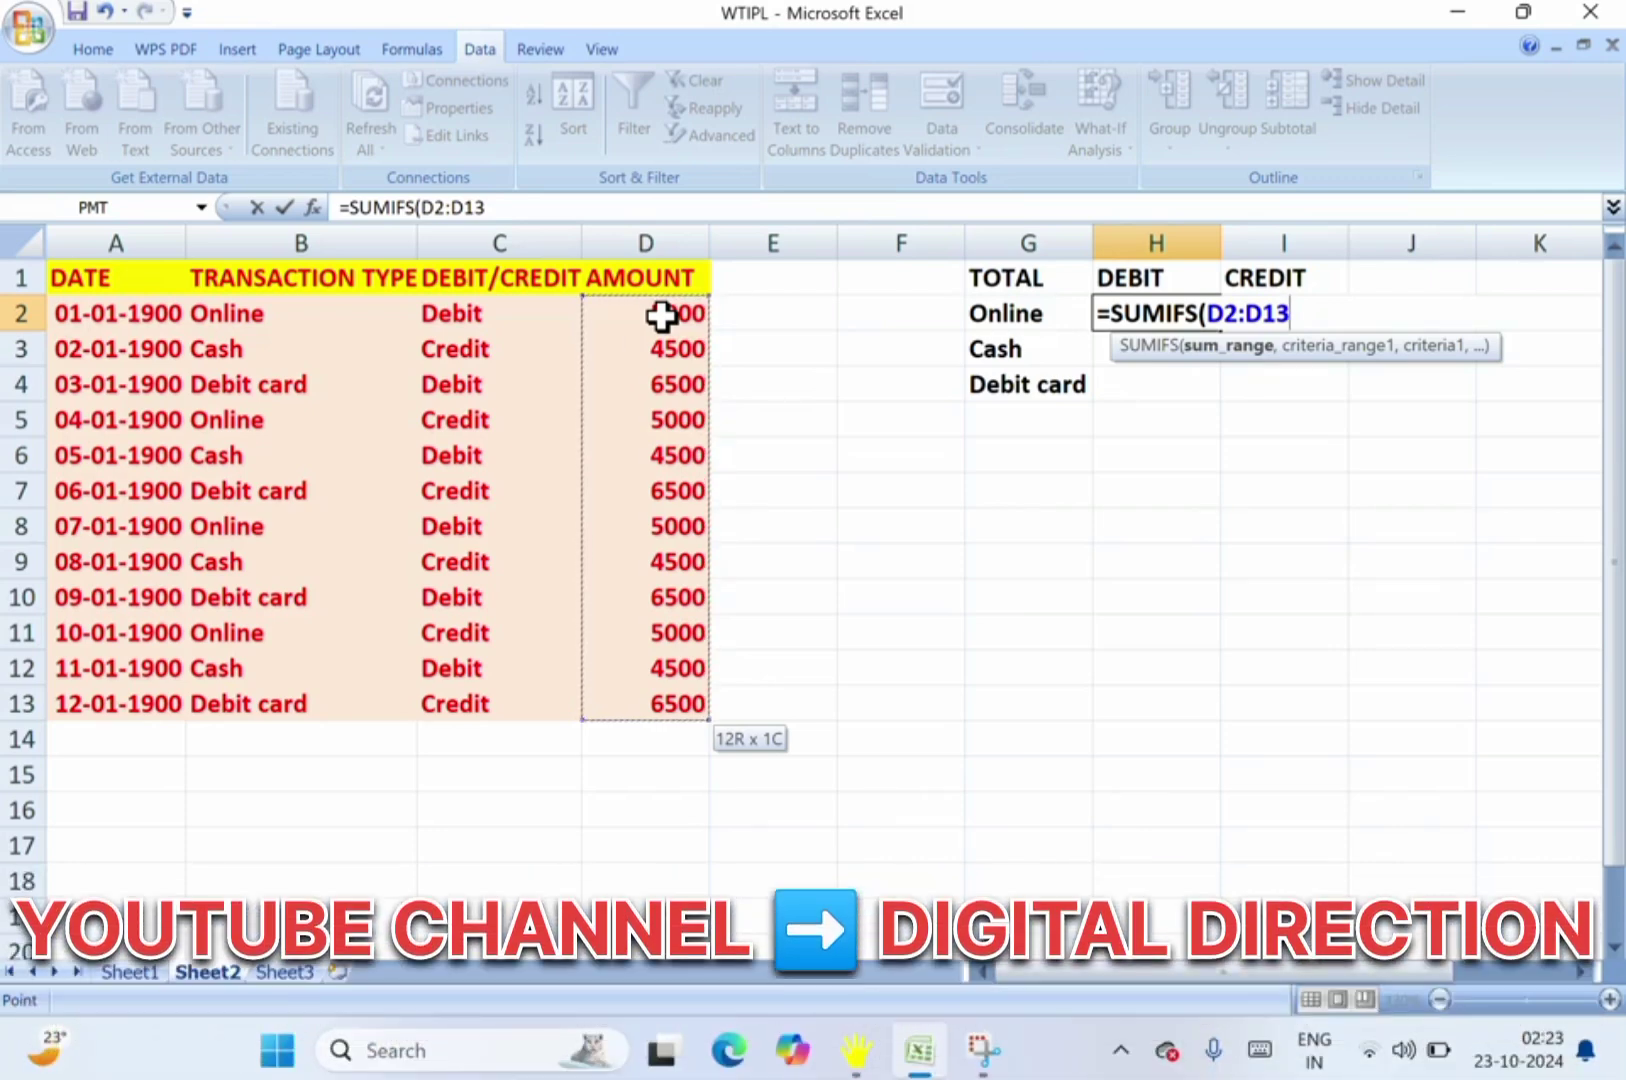
key(F4)
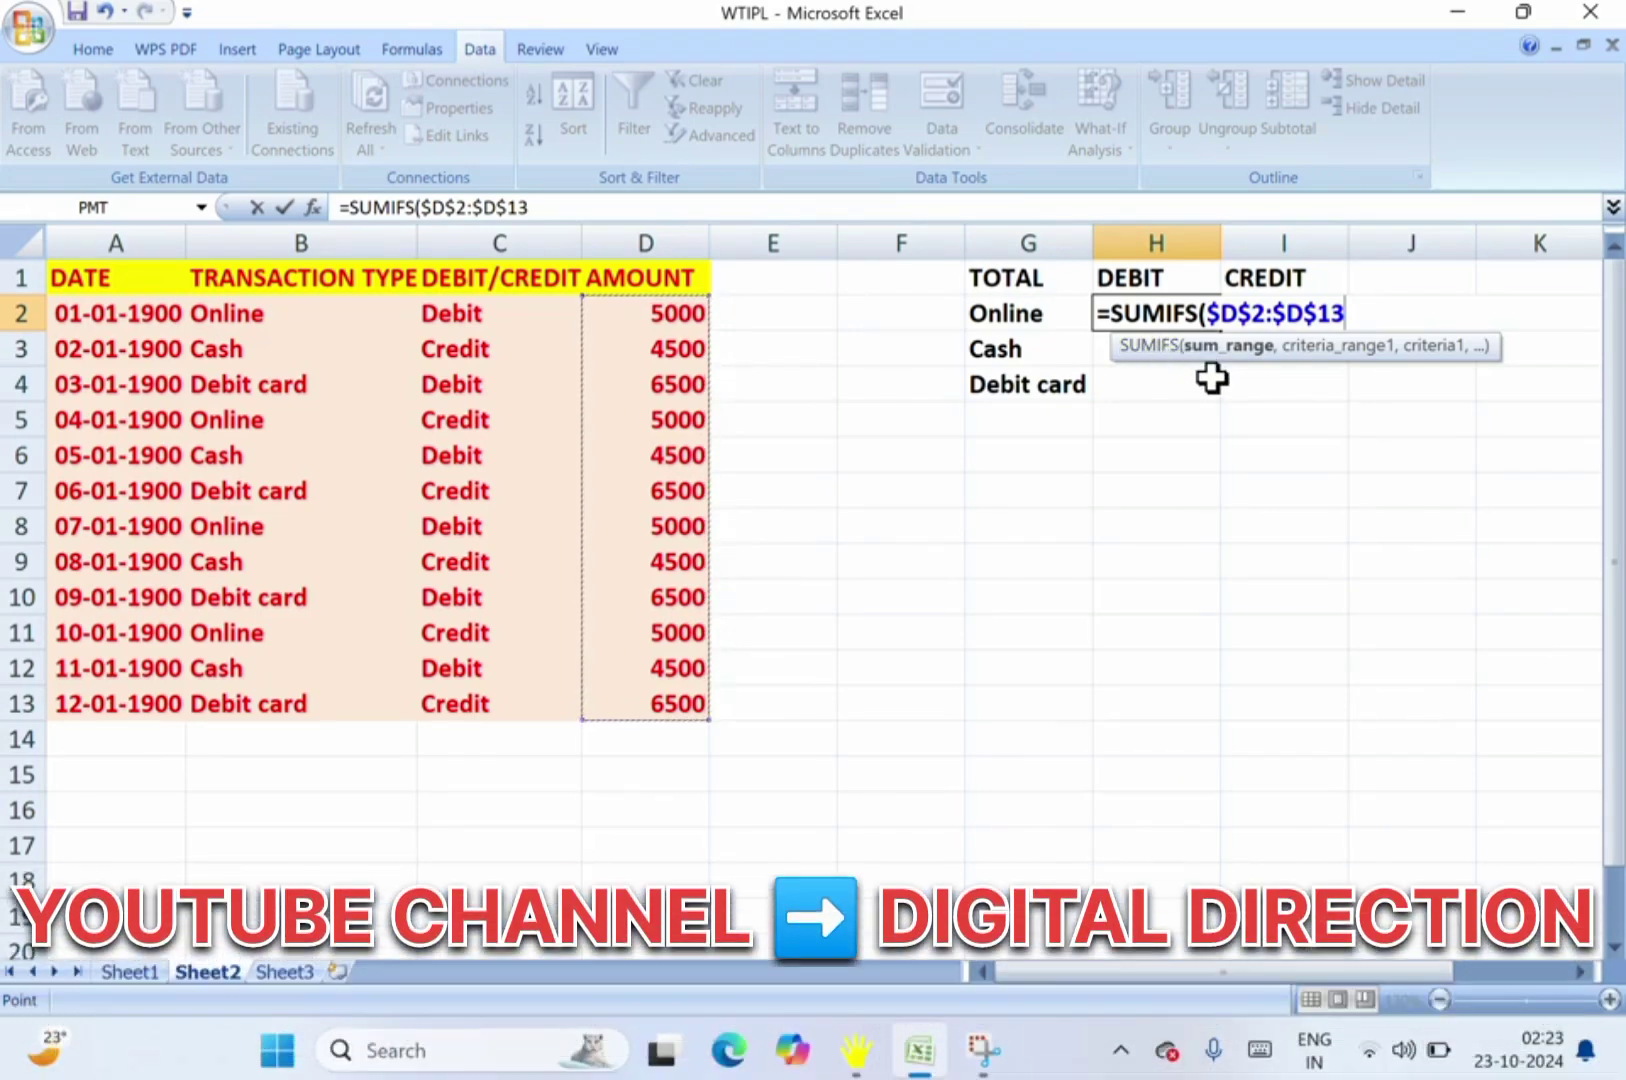
text(,)
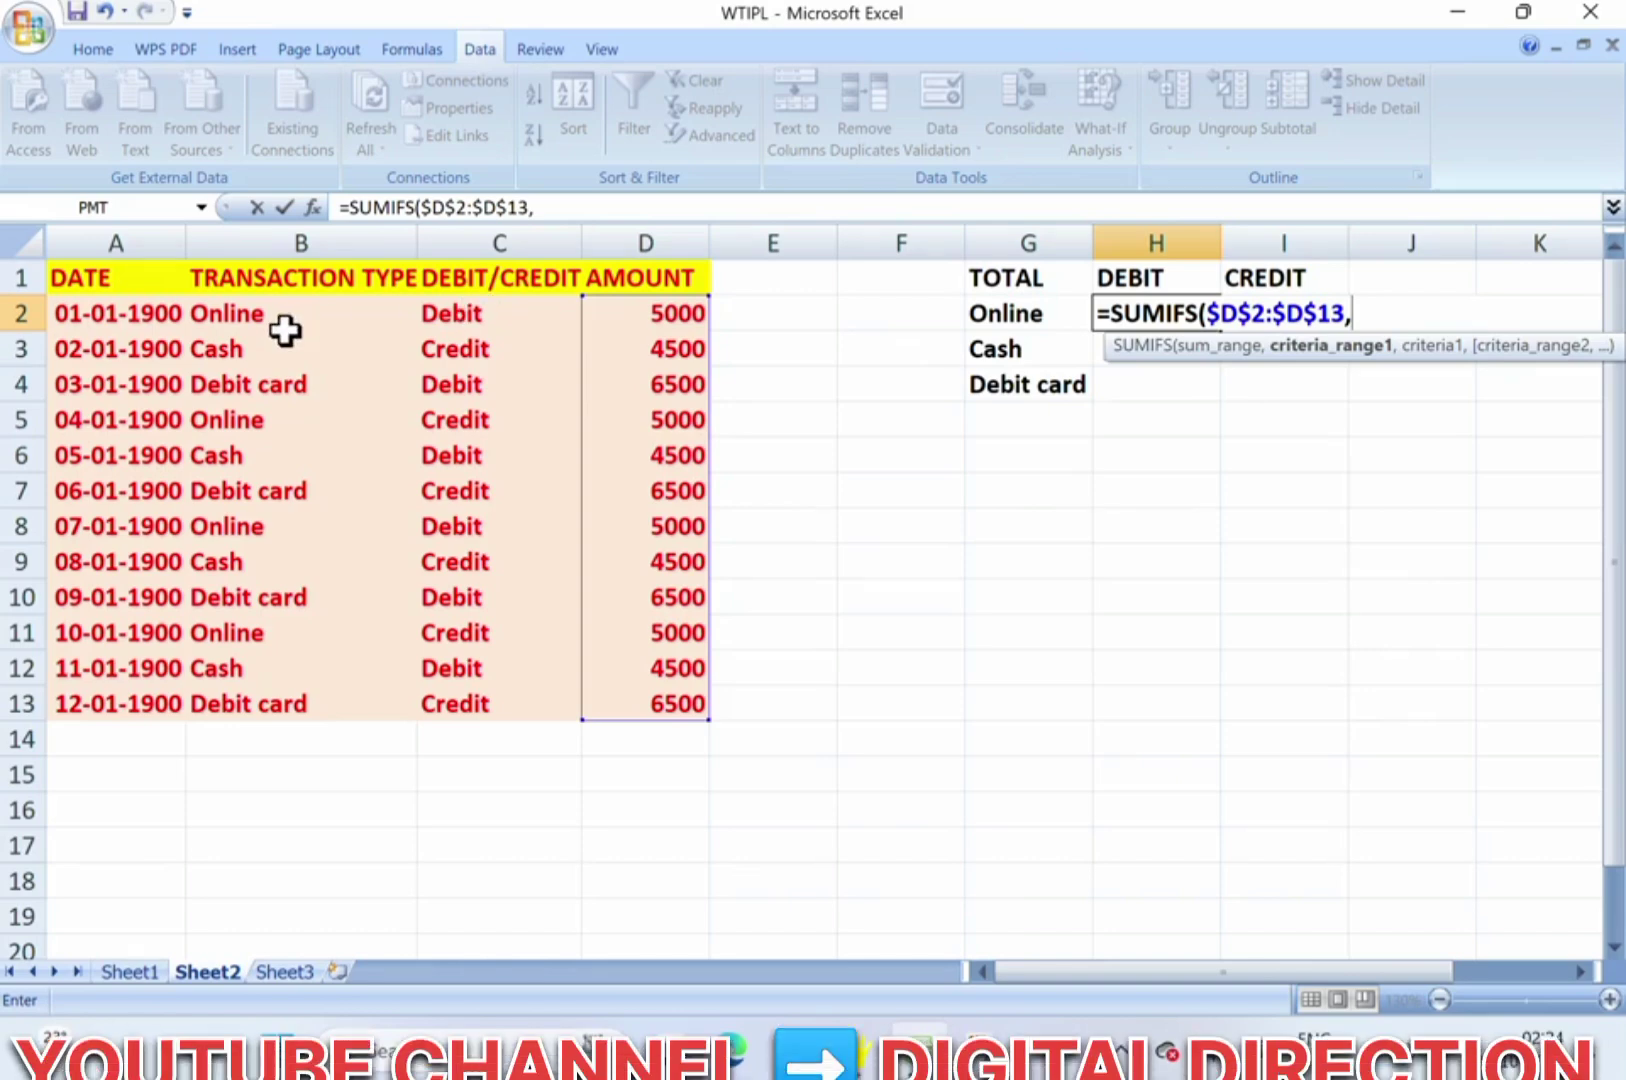
Add the transaction type cells as the first criteria range of the H2 formula, locked as the absolute reference $B$2:$B$13.
click(258, 320)
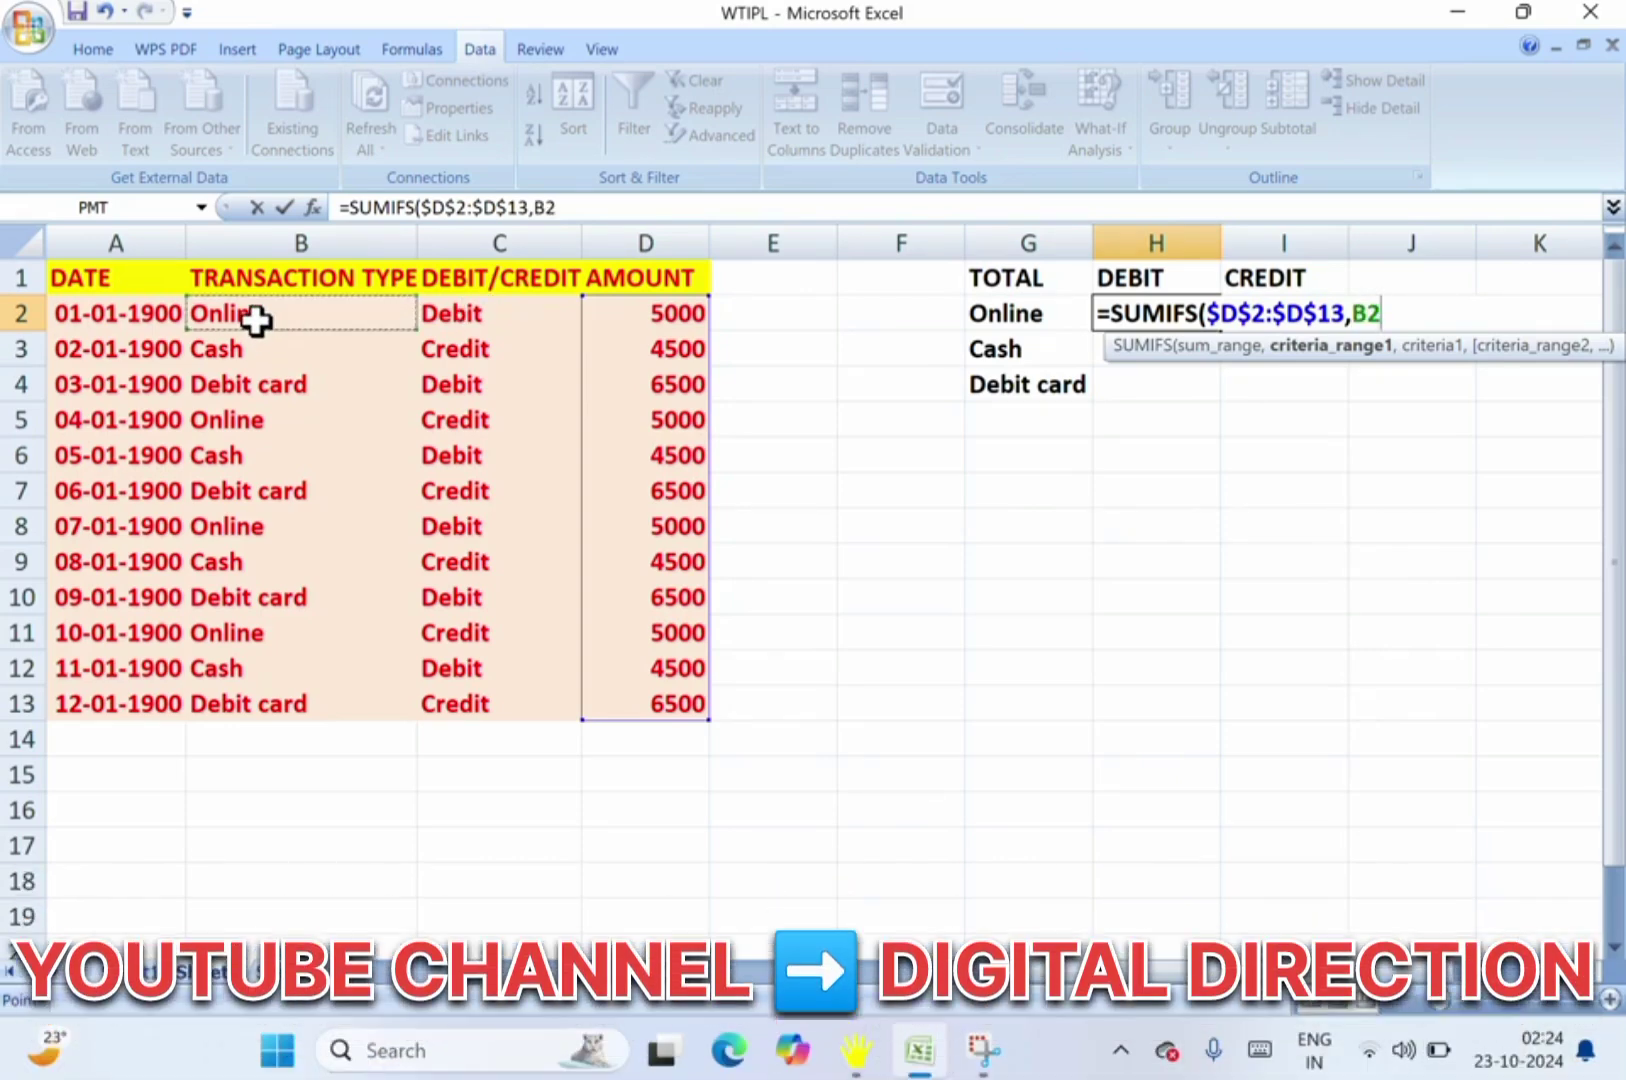
key(shift+Down)
key(shift+Down)
key(shift+Down)
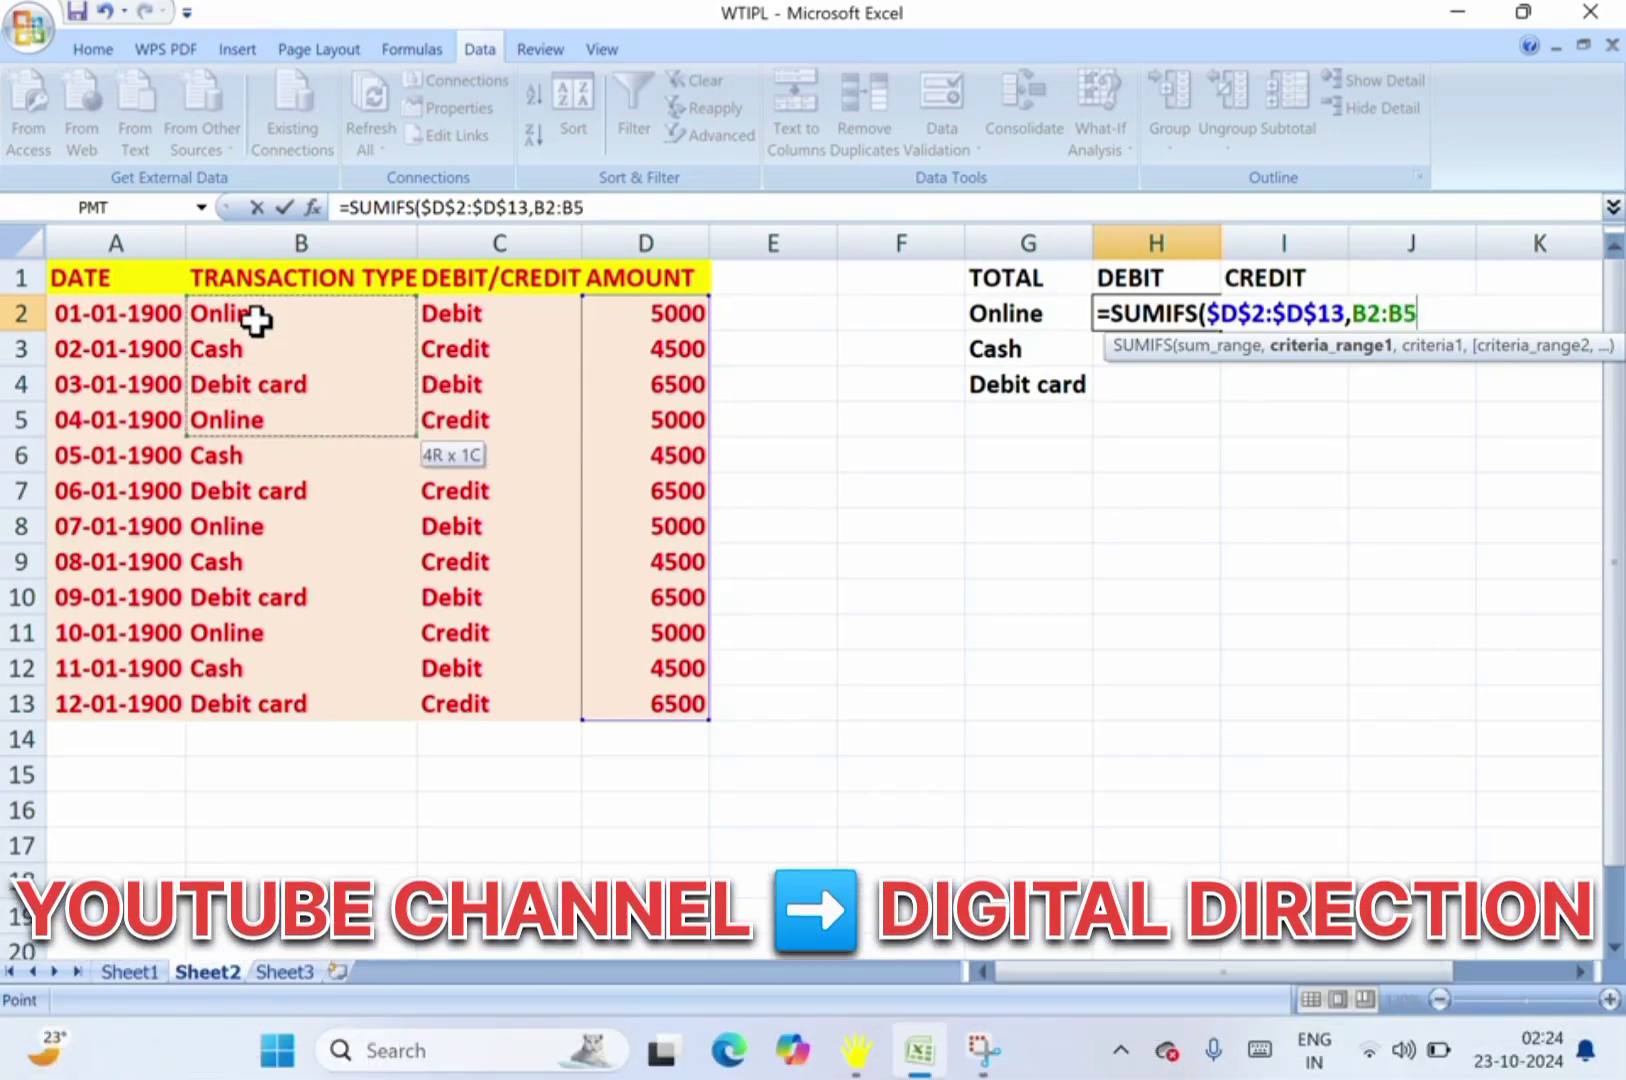
key(shift+Down)
key(shift+Down)
key(shift+Down)
key(shift+Down)
key(shift+Down)
key(shift+Down)
key(shift+Down)
key(shift+Down)
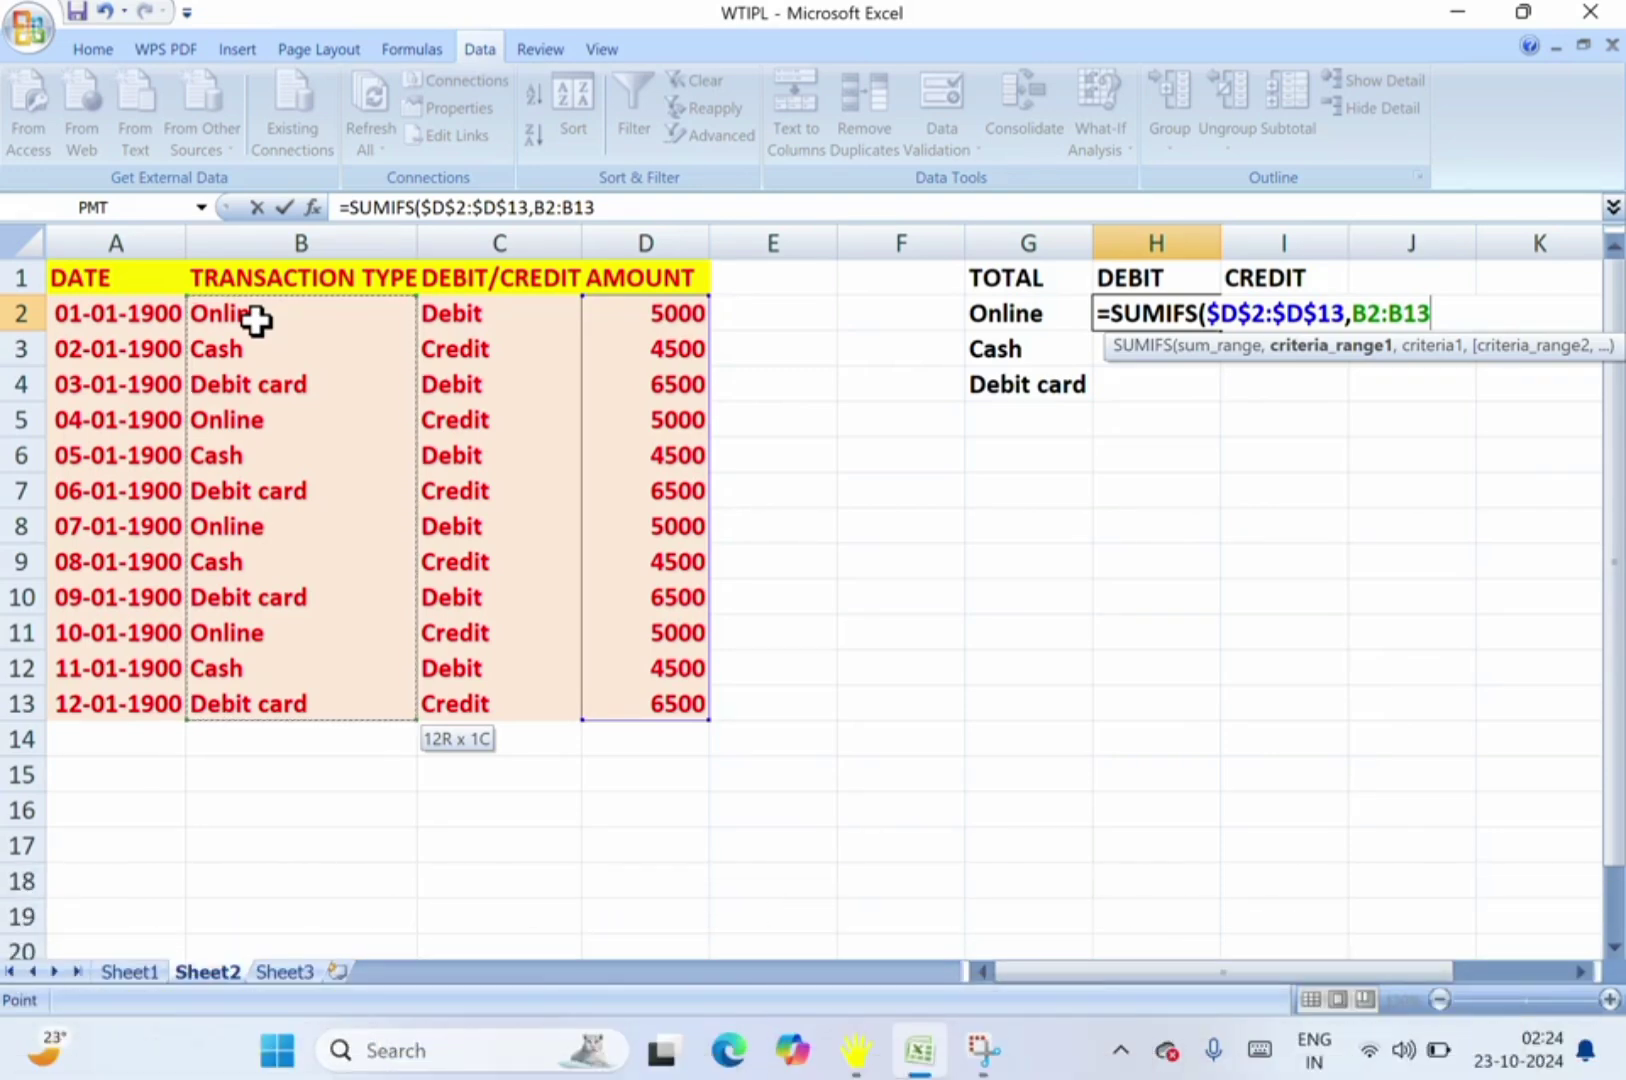
key(F4)
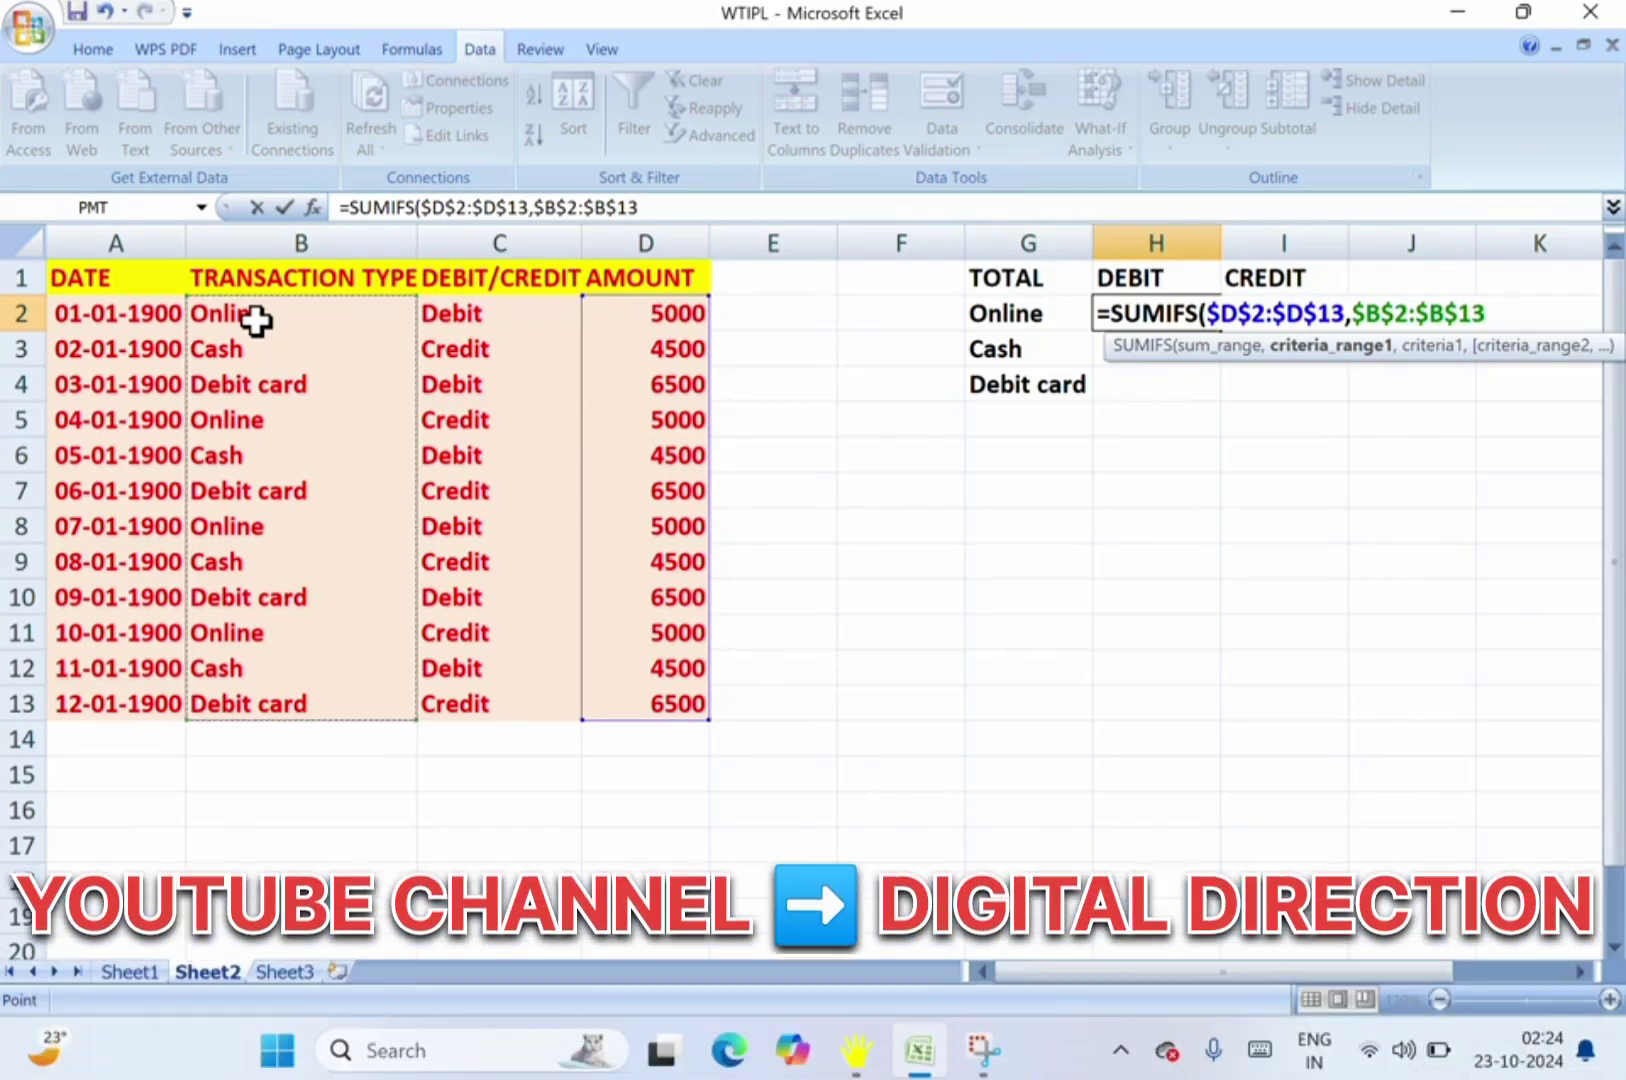
text(,)
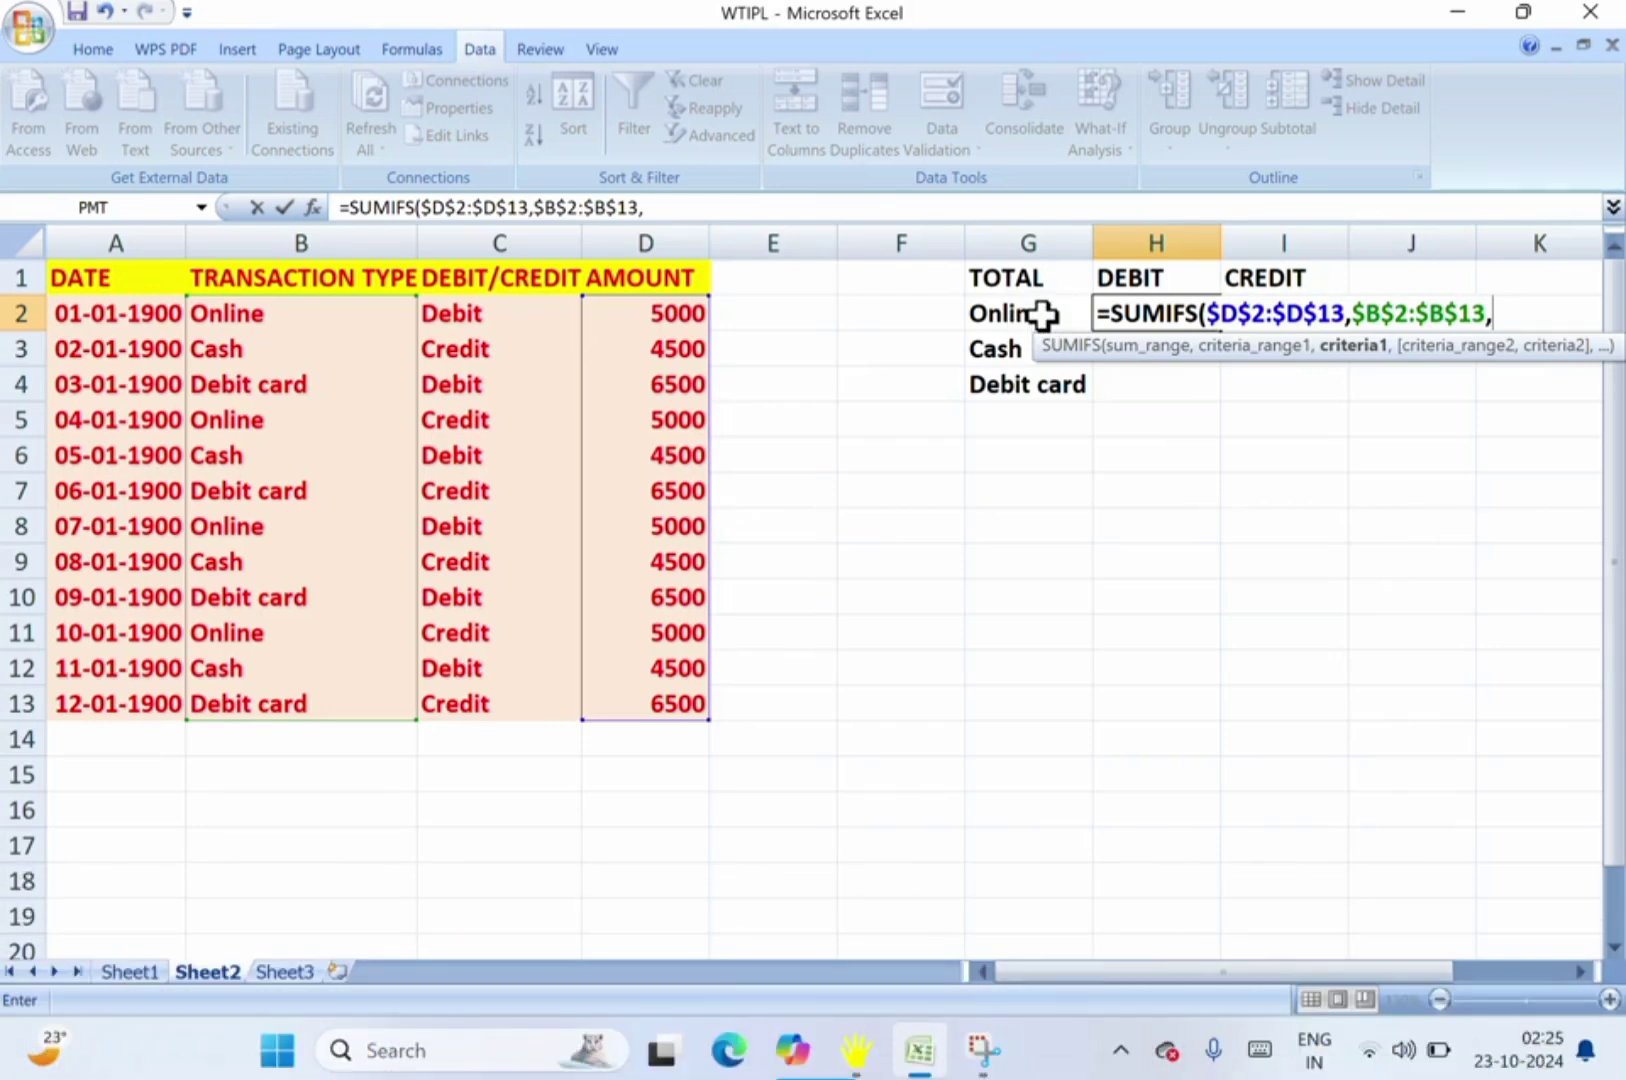
Use the Online cell in the TOTAL column as the first criteria, with only its column locked as $G2.
click(1042, 316)
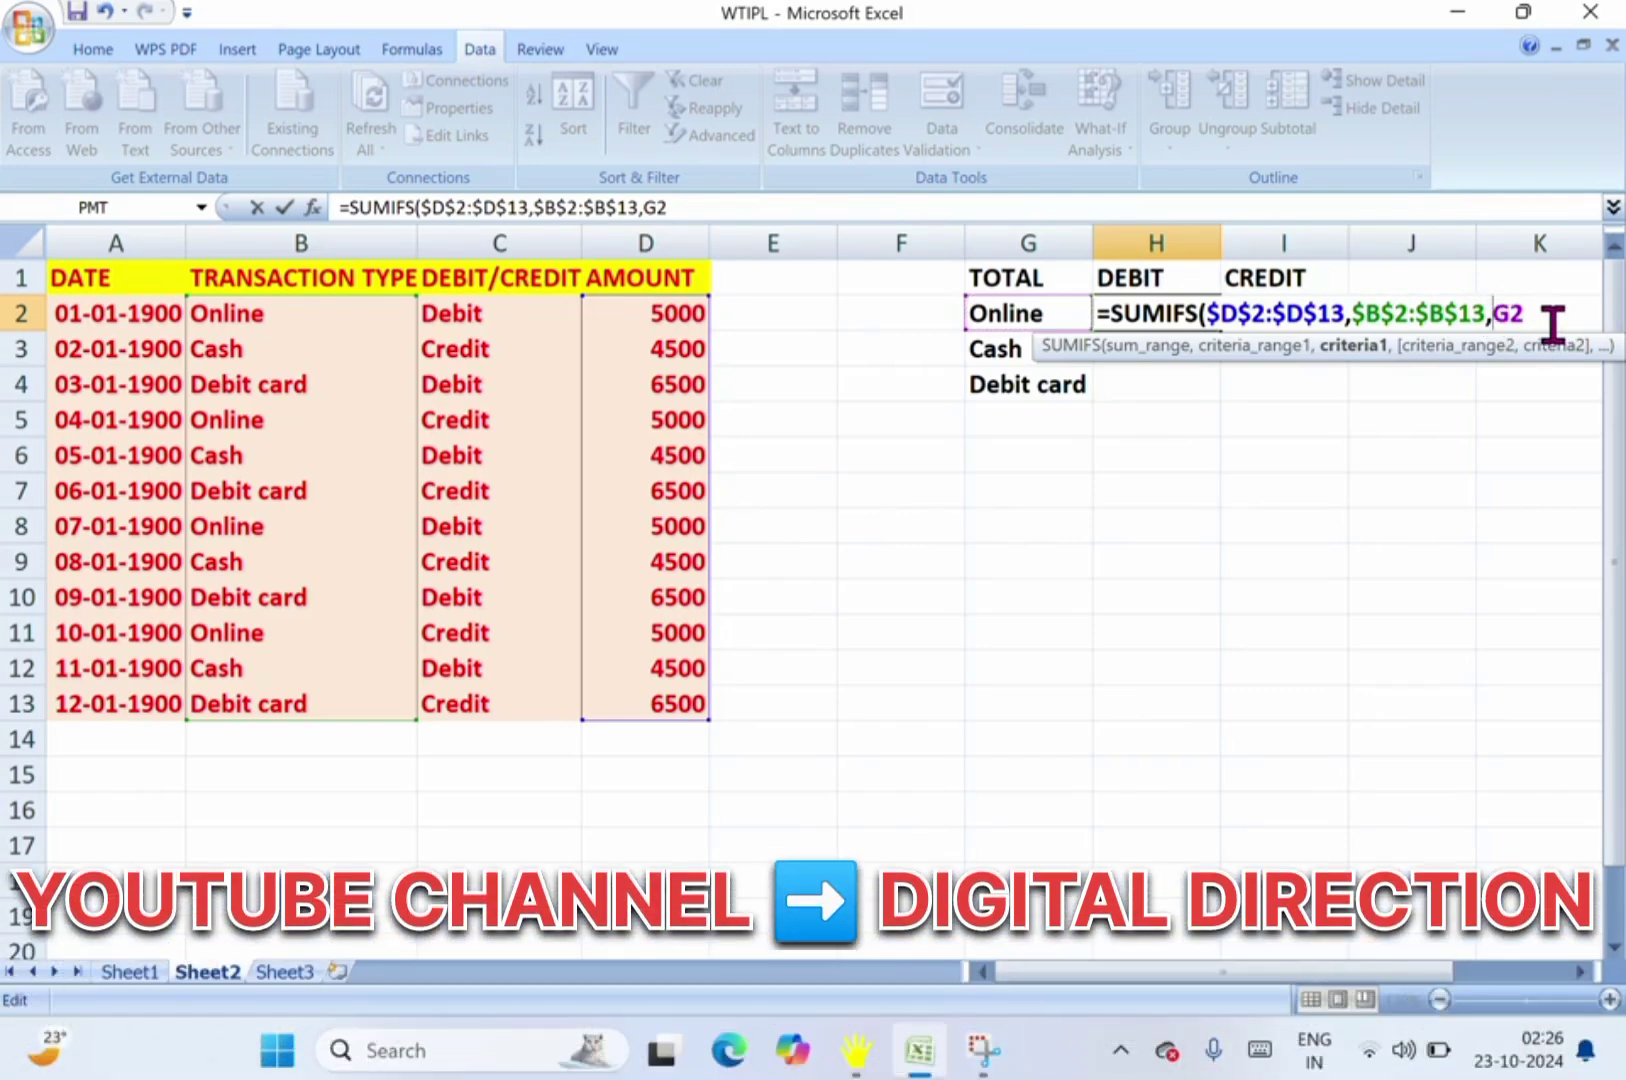
text($)
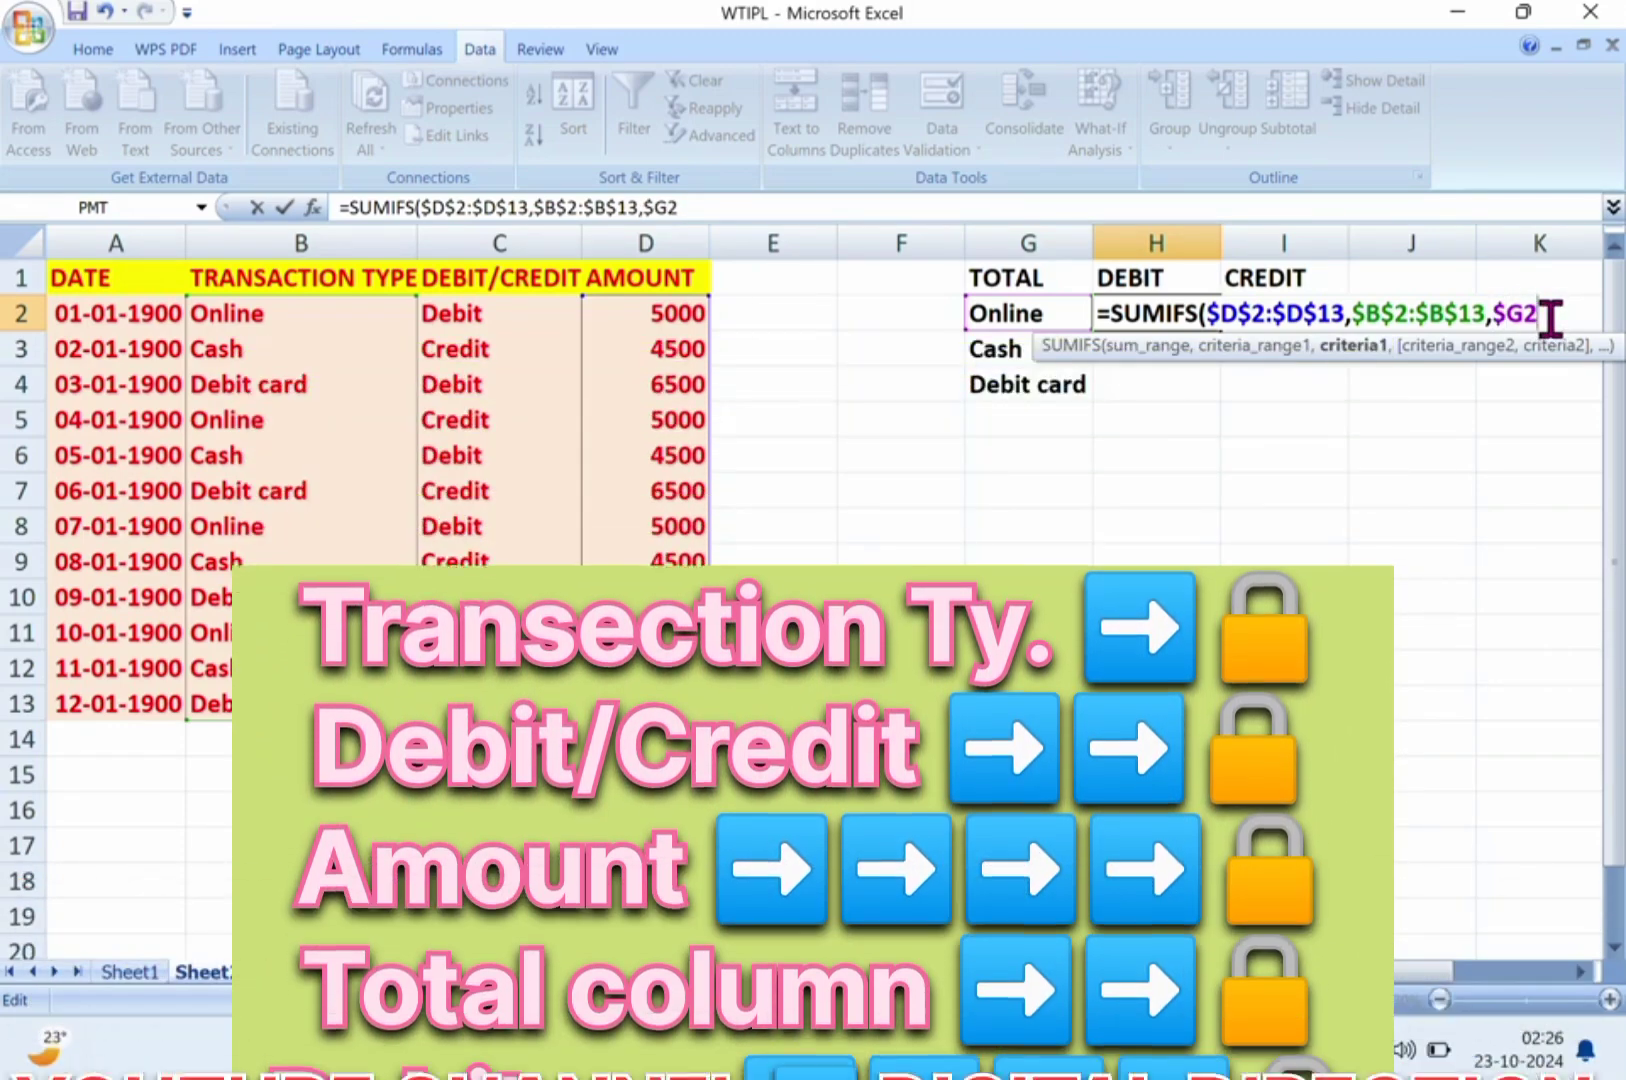
text(,)
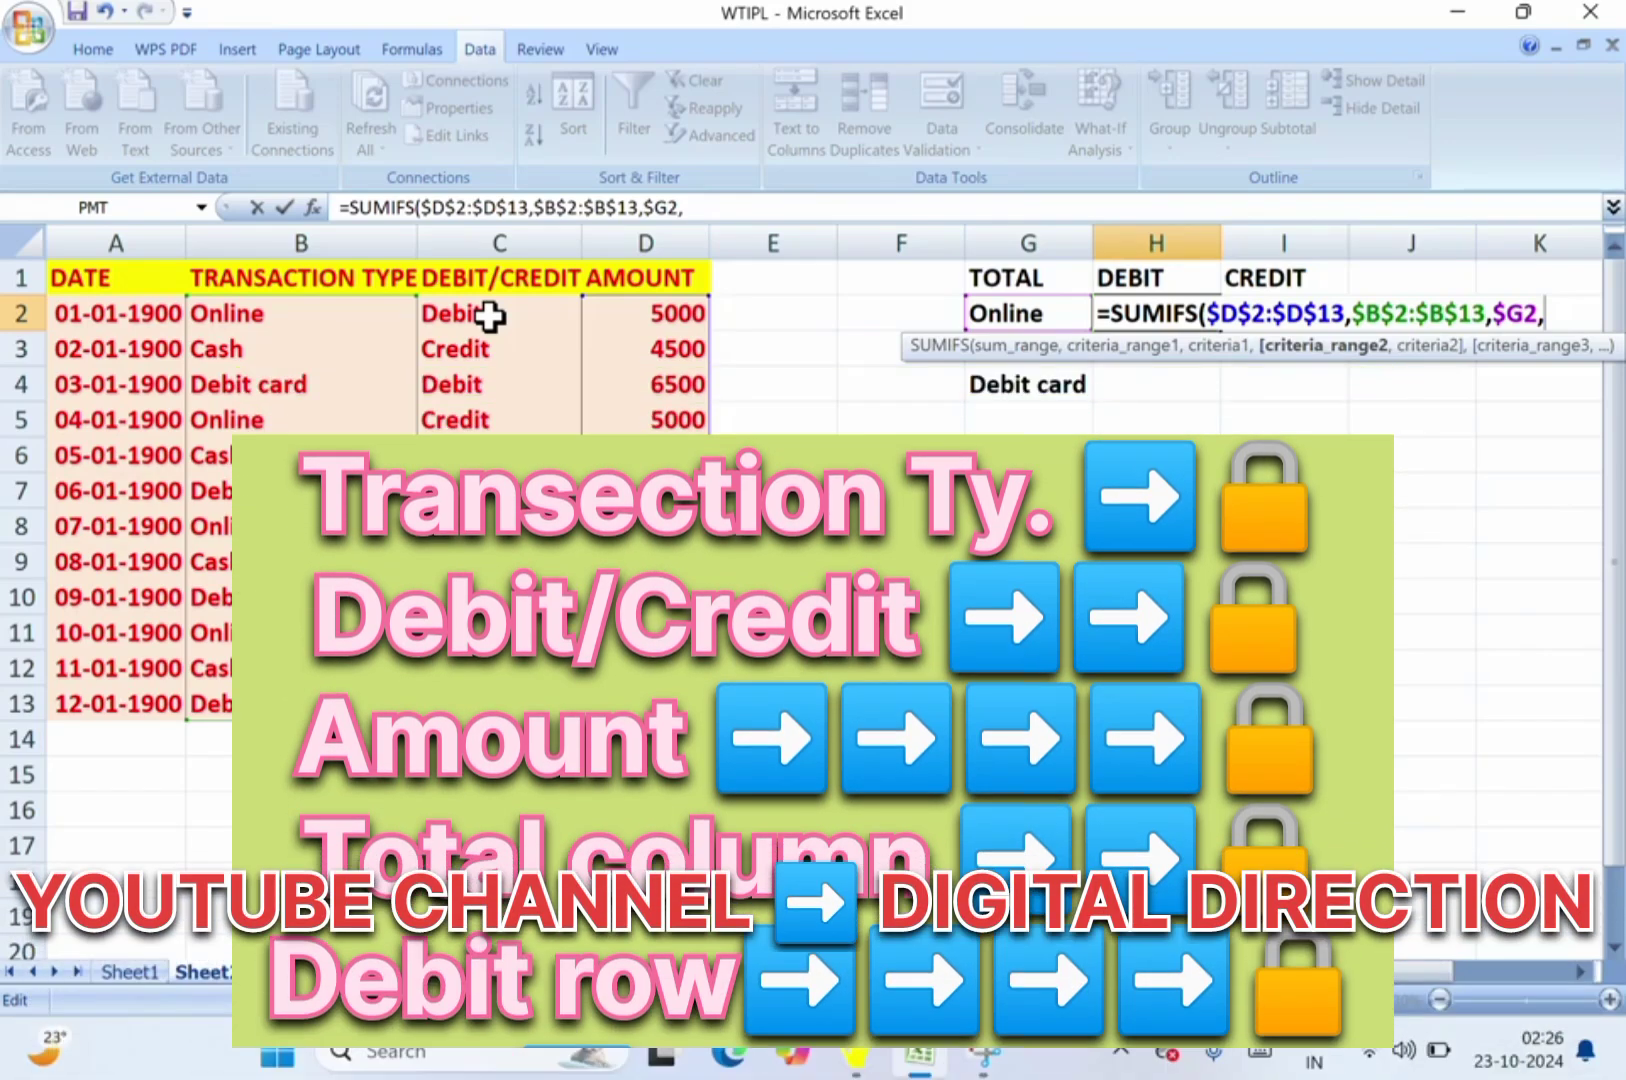
Add the debit/credit cells as the second criteria range, locked as the absolute reference $C$2:$C$13.
click(488, 316)
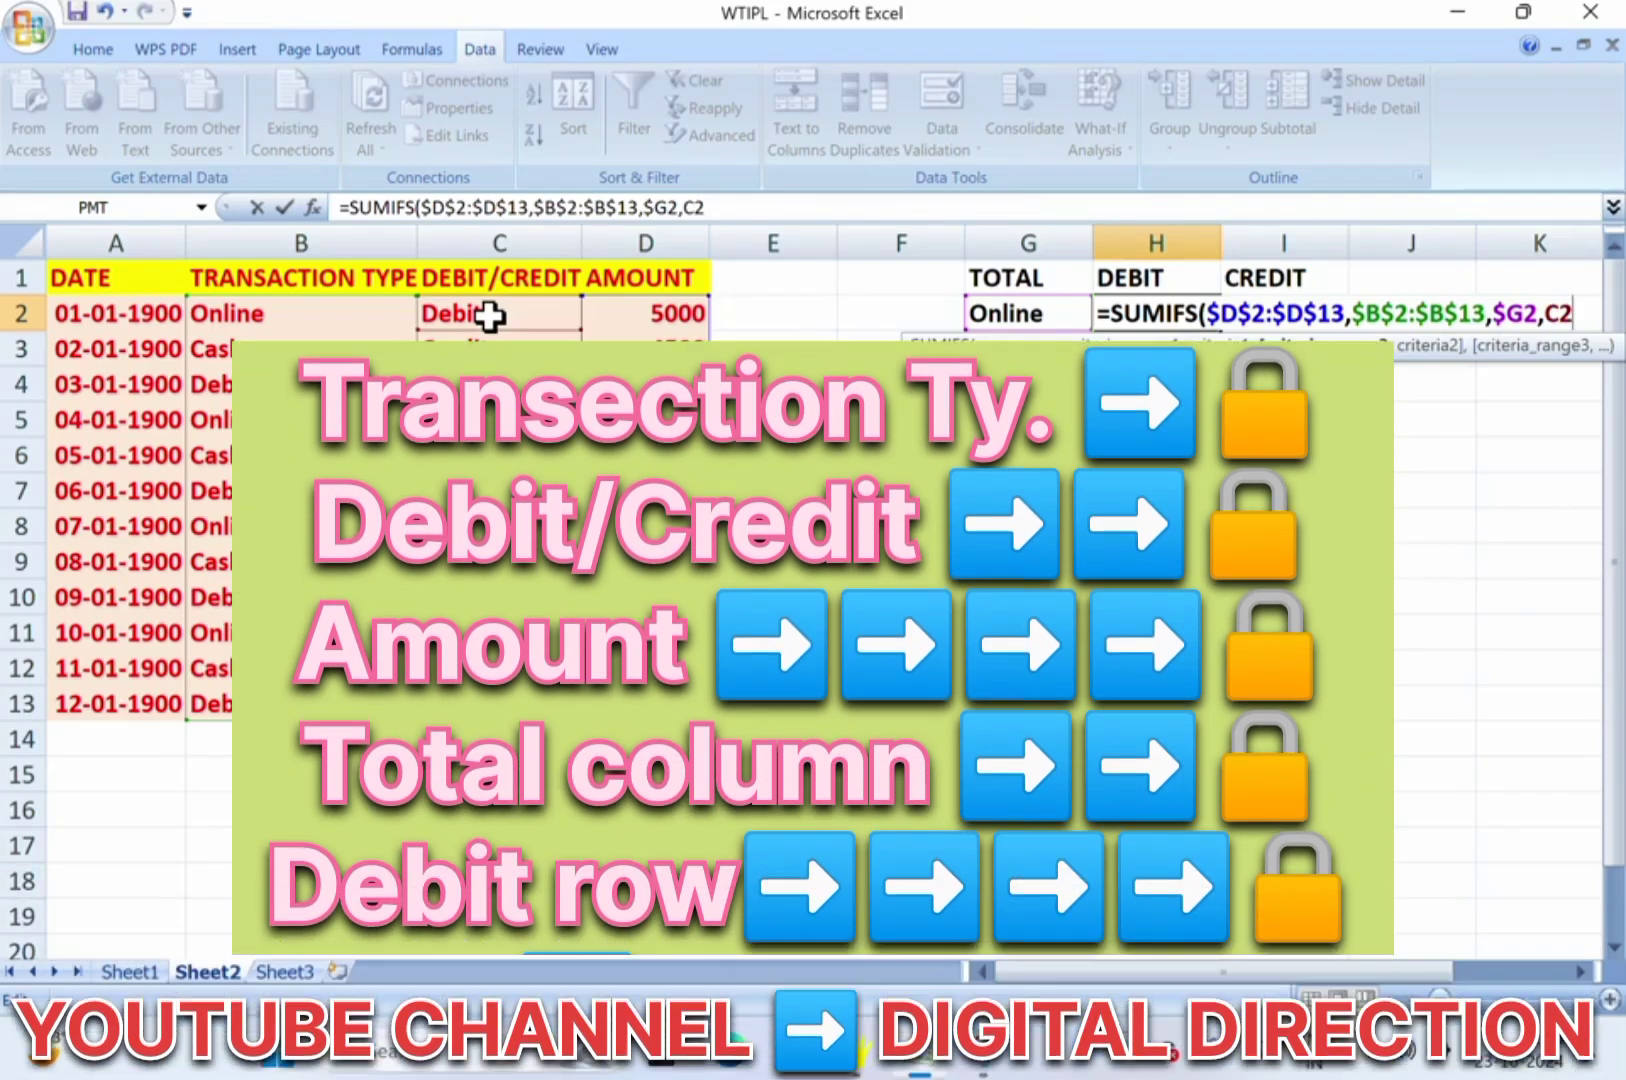
key(shift+Down)
key(shift+Down)
key(shift+Down)
key(shift+Down)
key(shift+Down)
key(shift+Down)
key(shift+Down)
key(shift+Down)
key(shift+Down)
key(shift+Down)
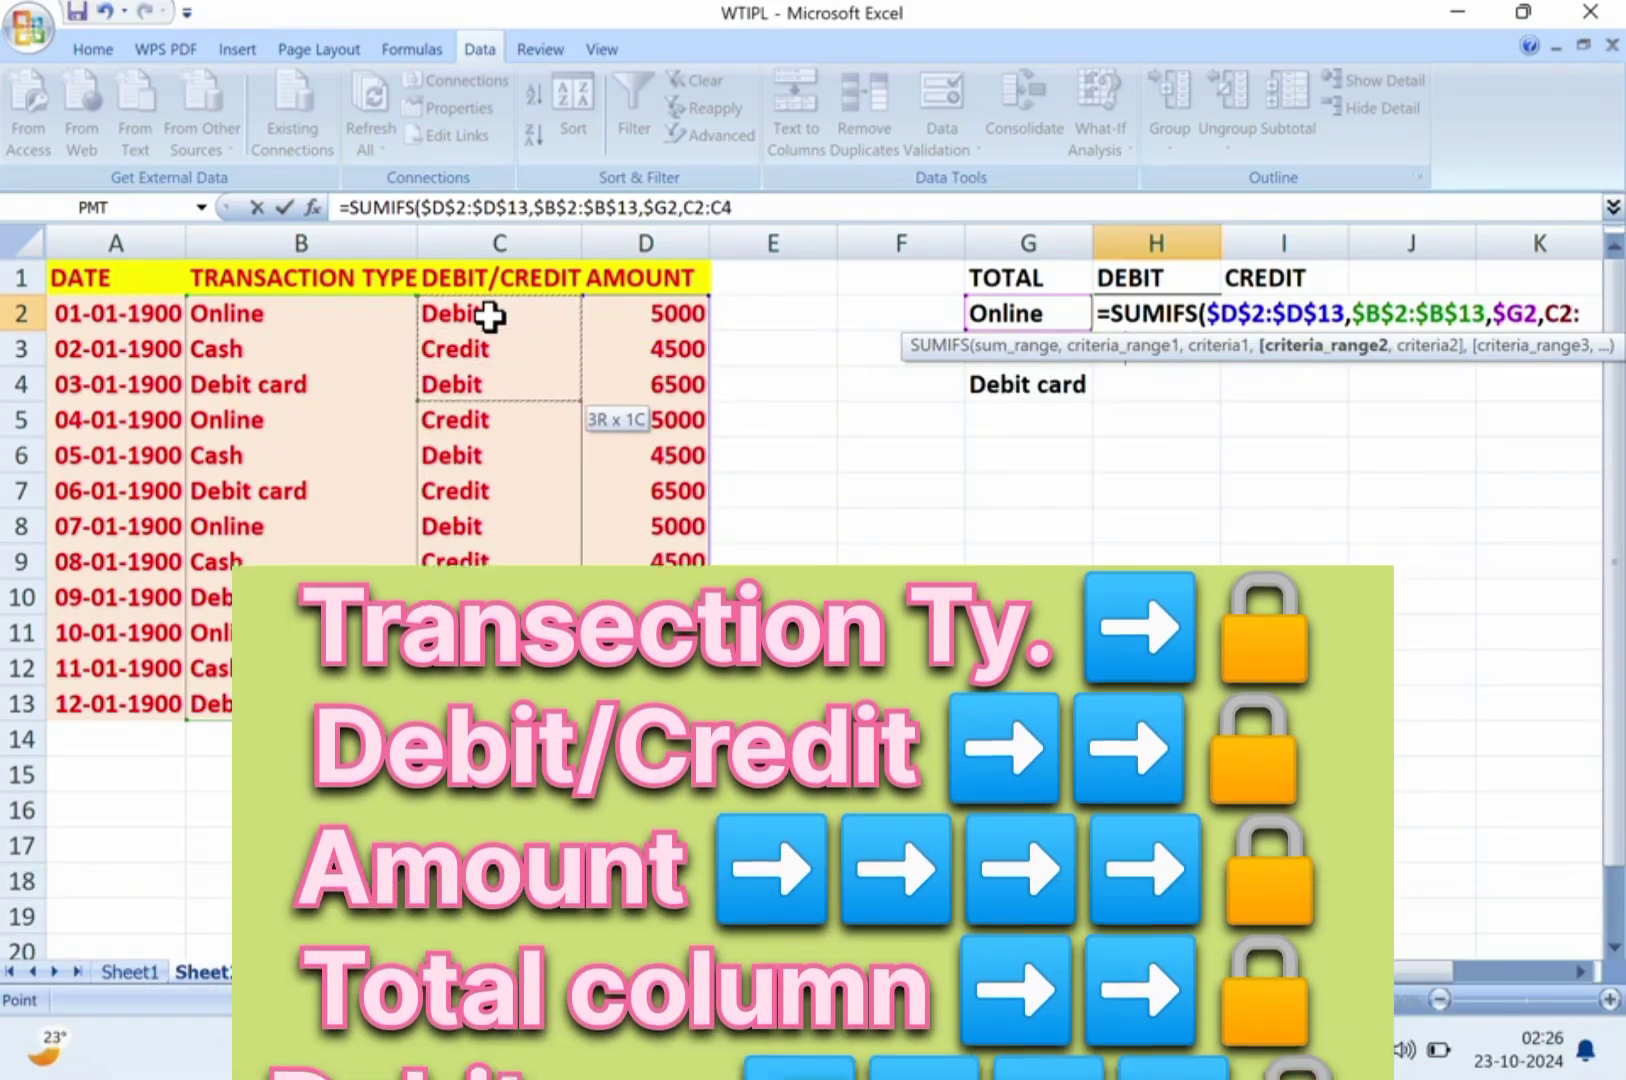
key(shift+Down)
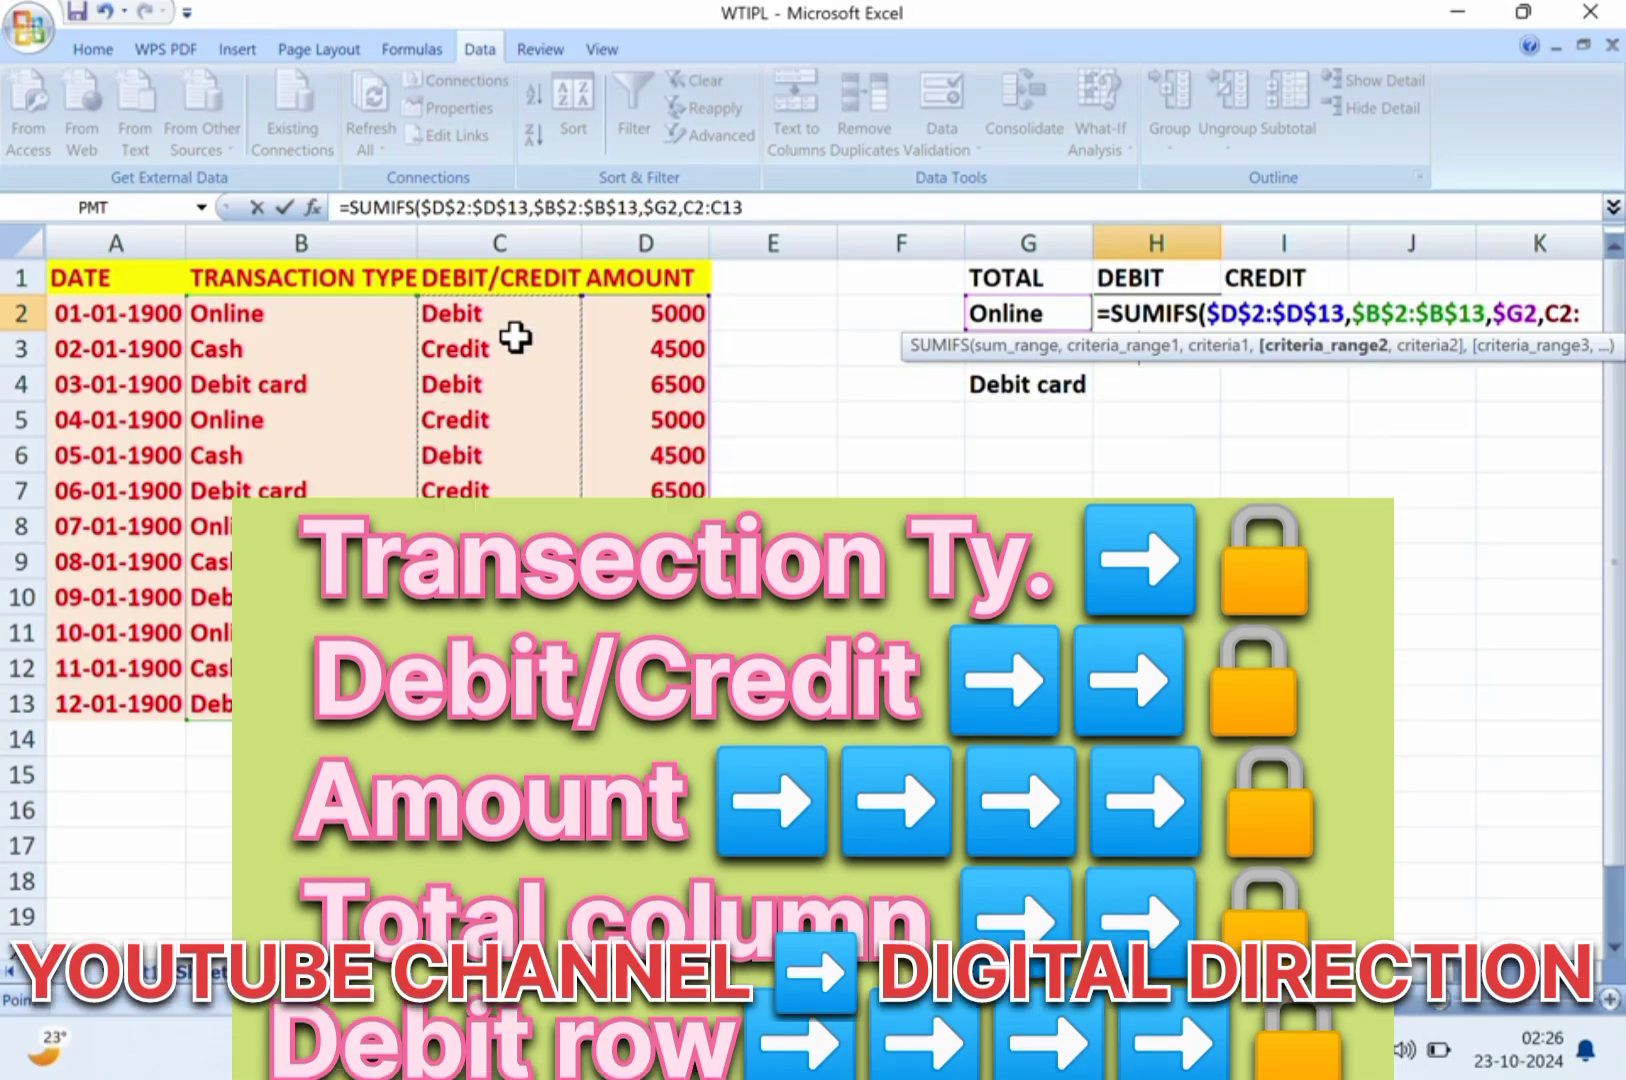
key(F4)
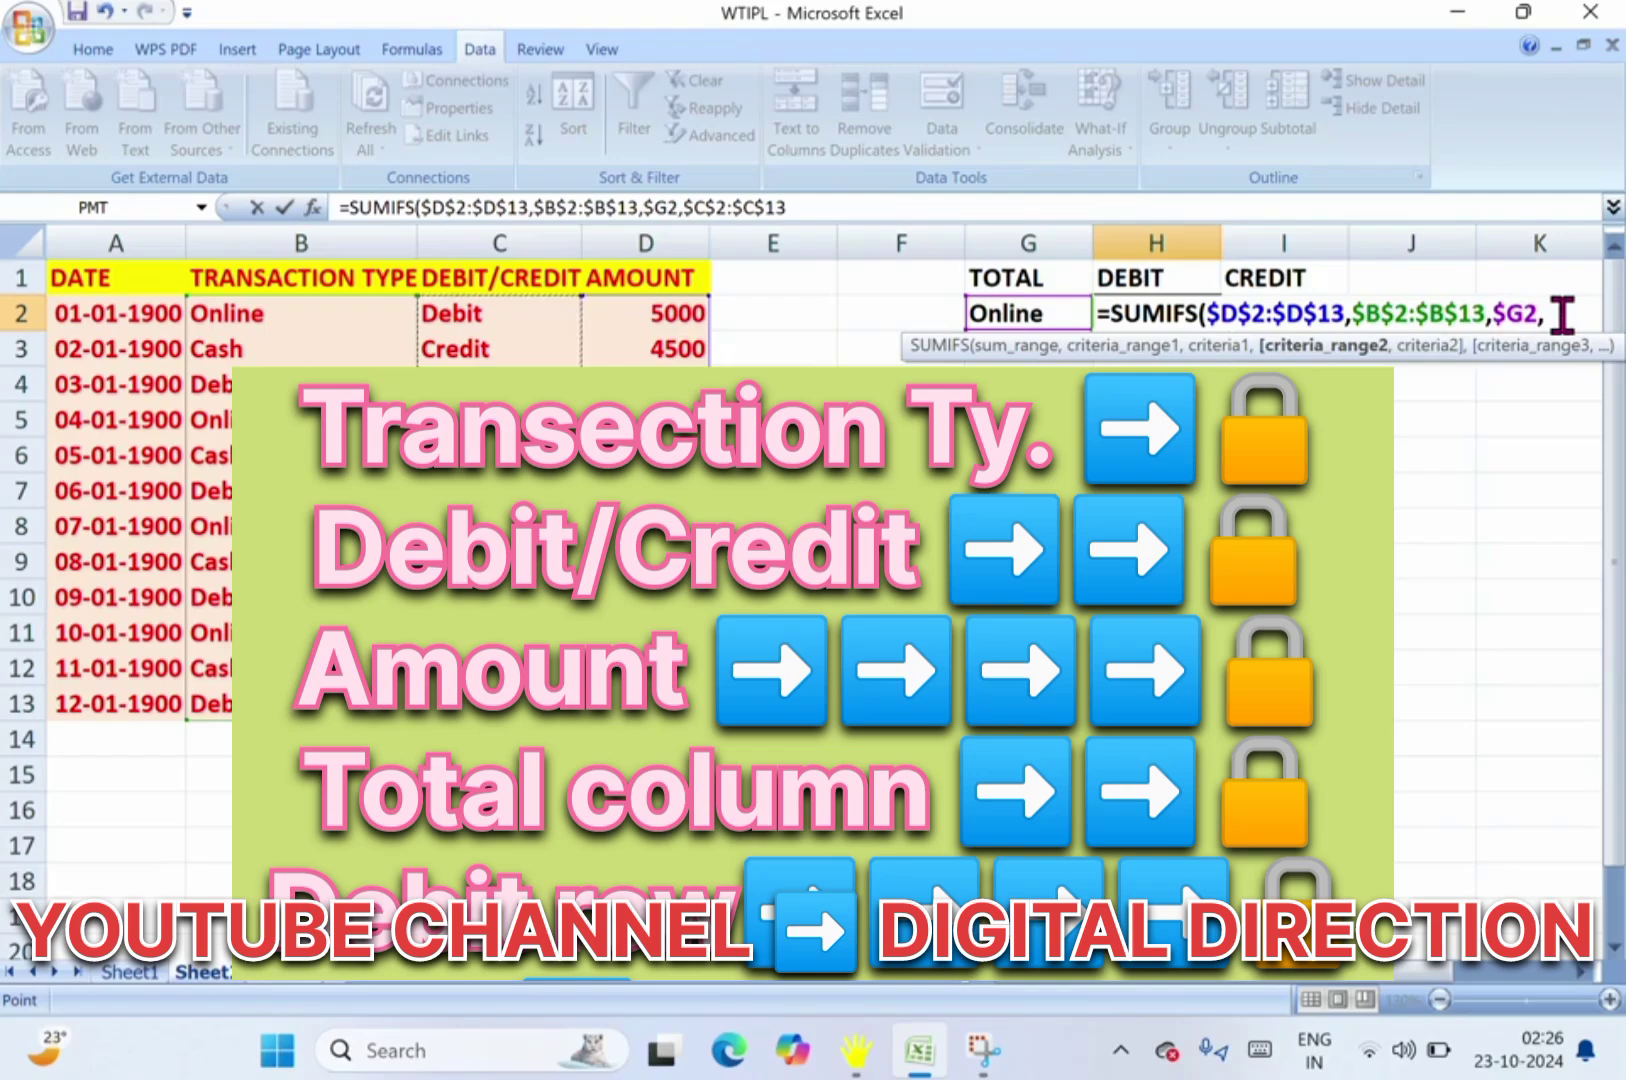
click(1551, 316)
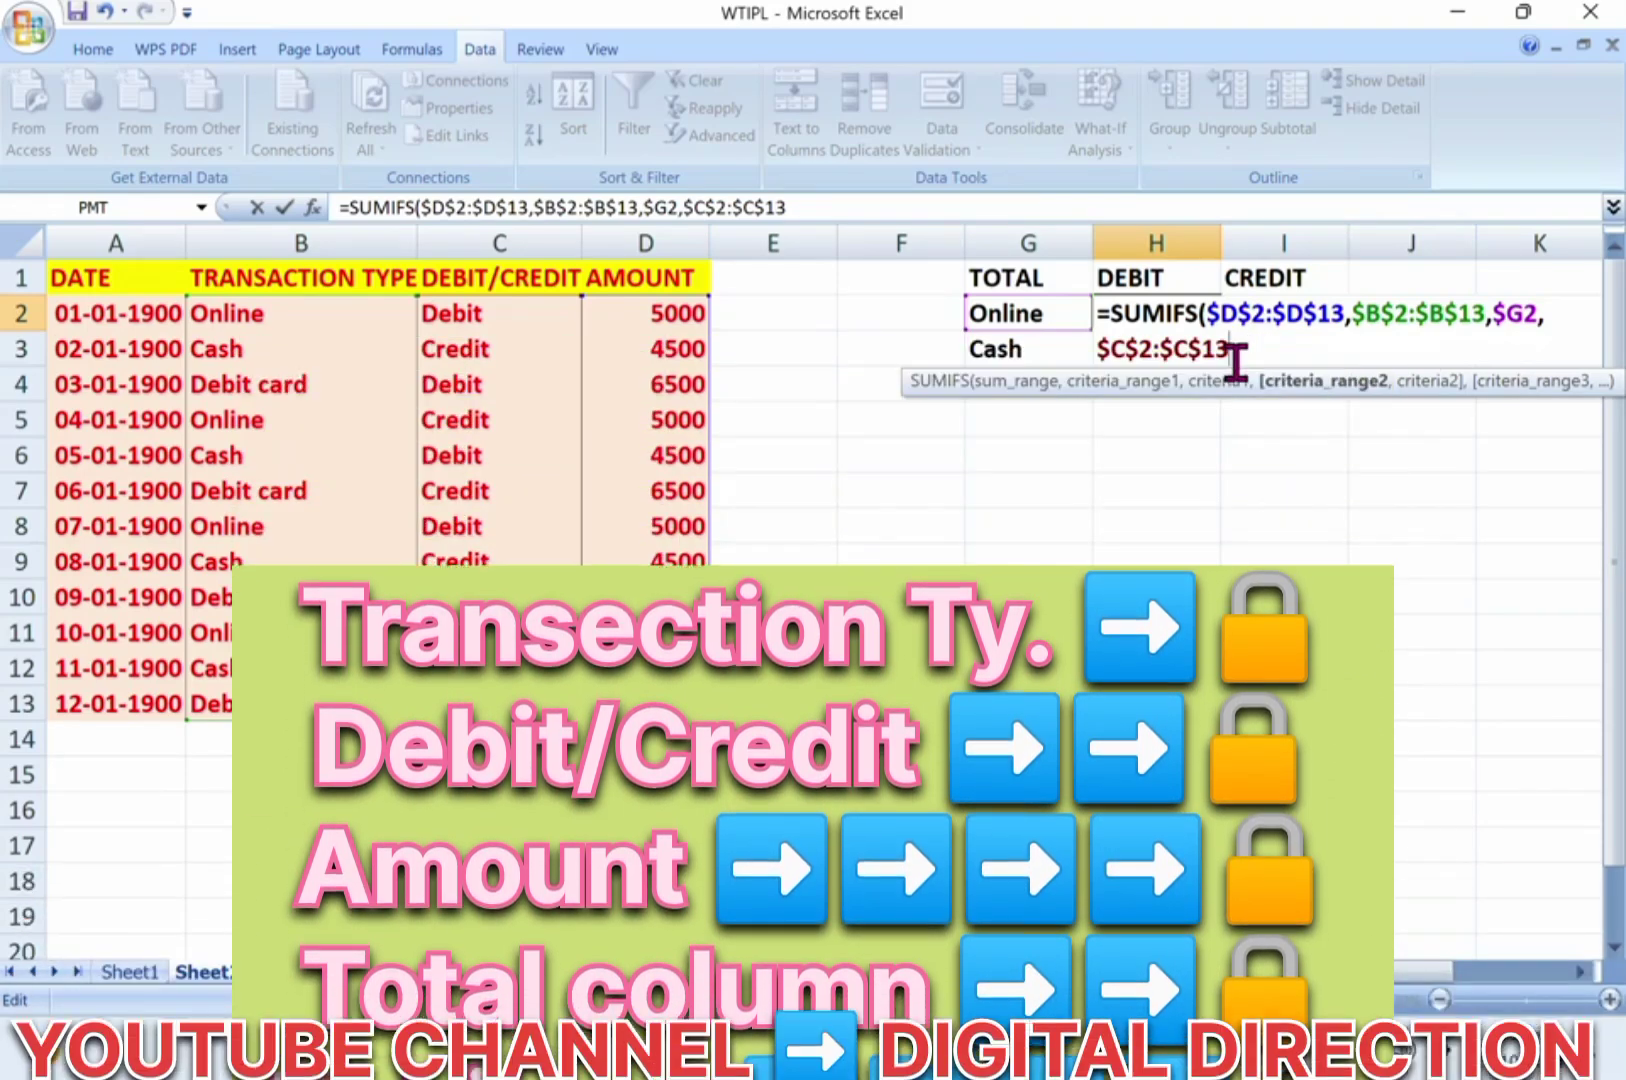
text(,)
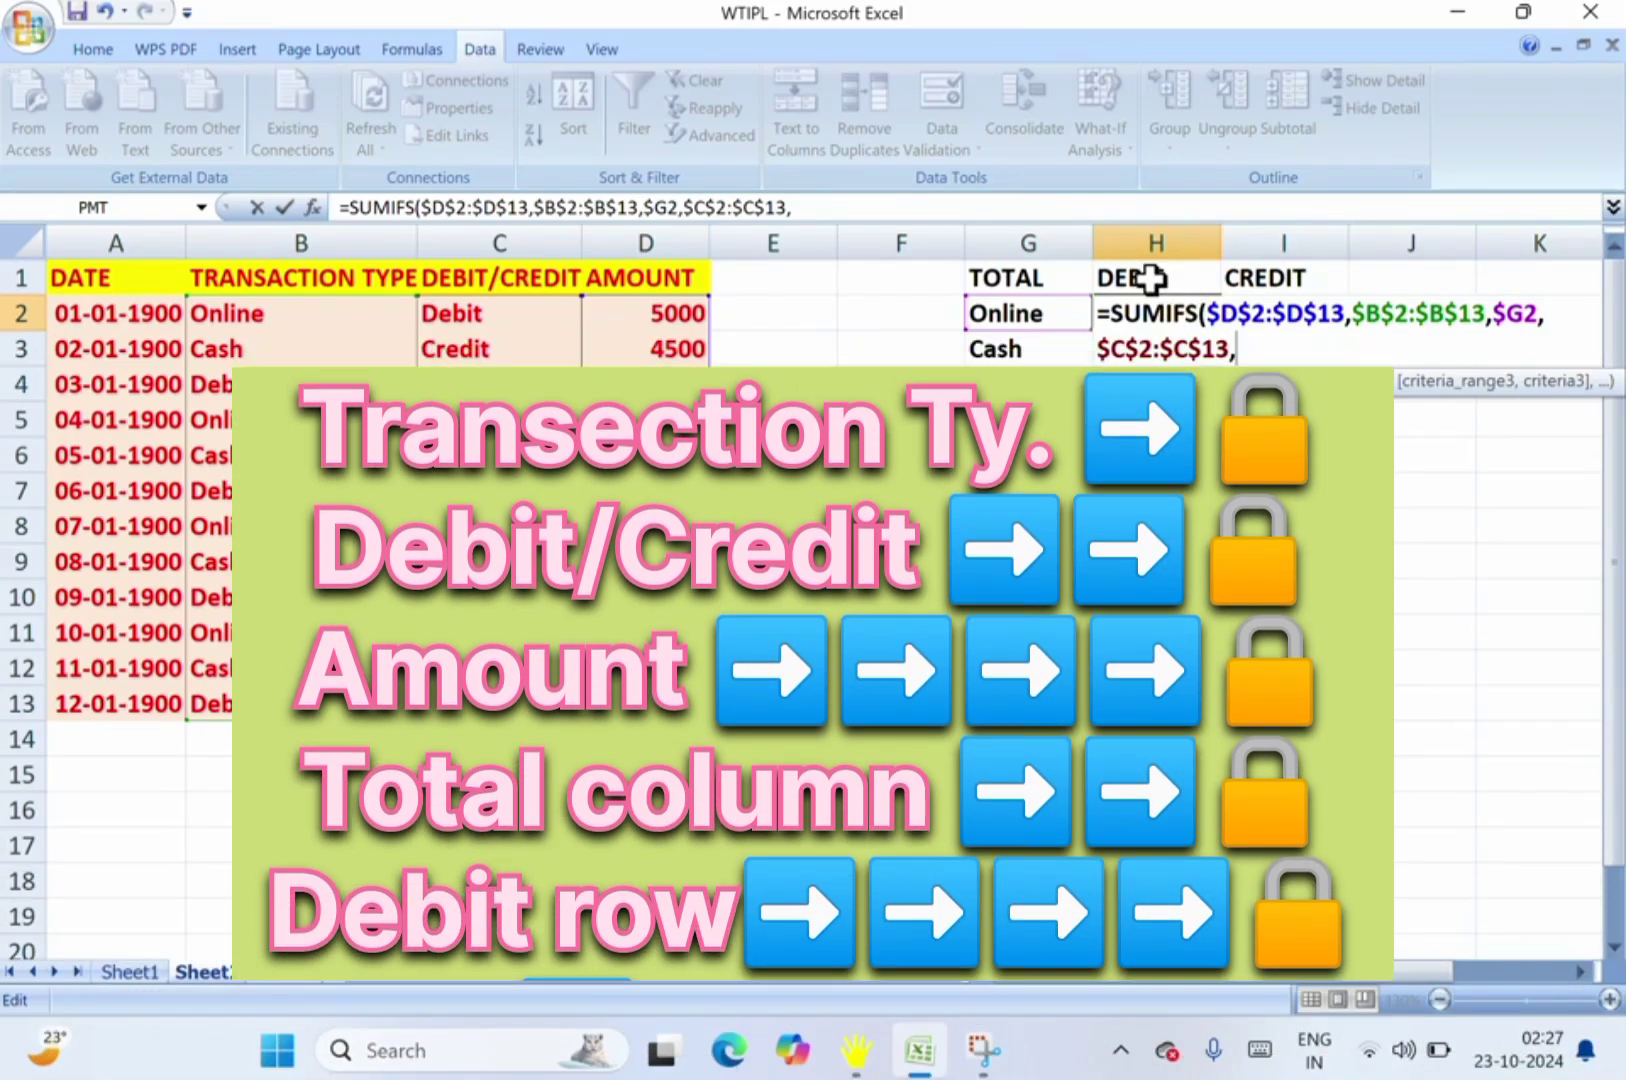
Complete the SUMIFS formula in H2 with the DEBIT header as the second criteria, its row locked as H$1.
click(1152, 280)
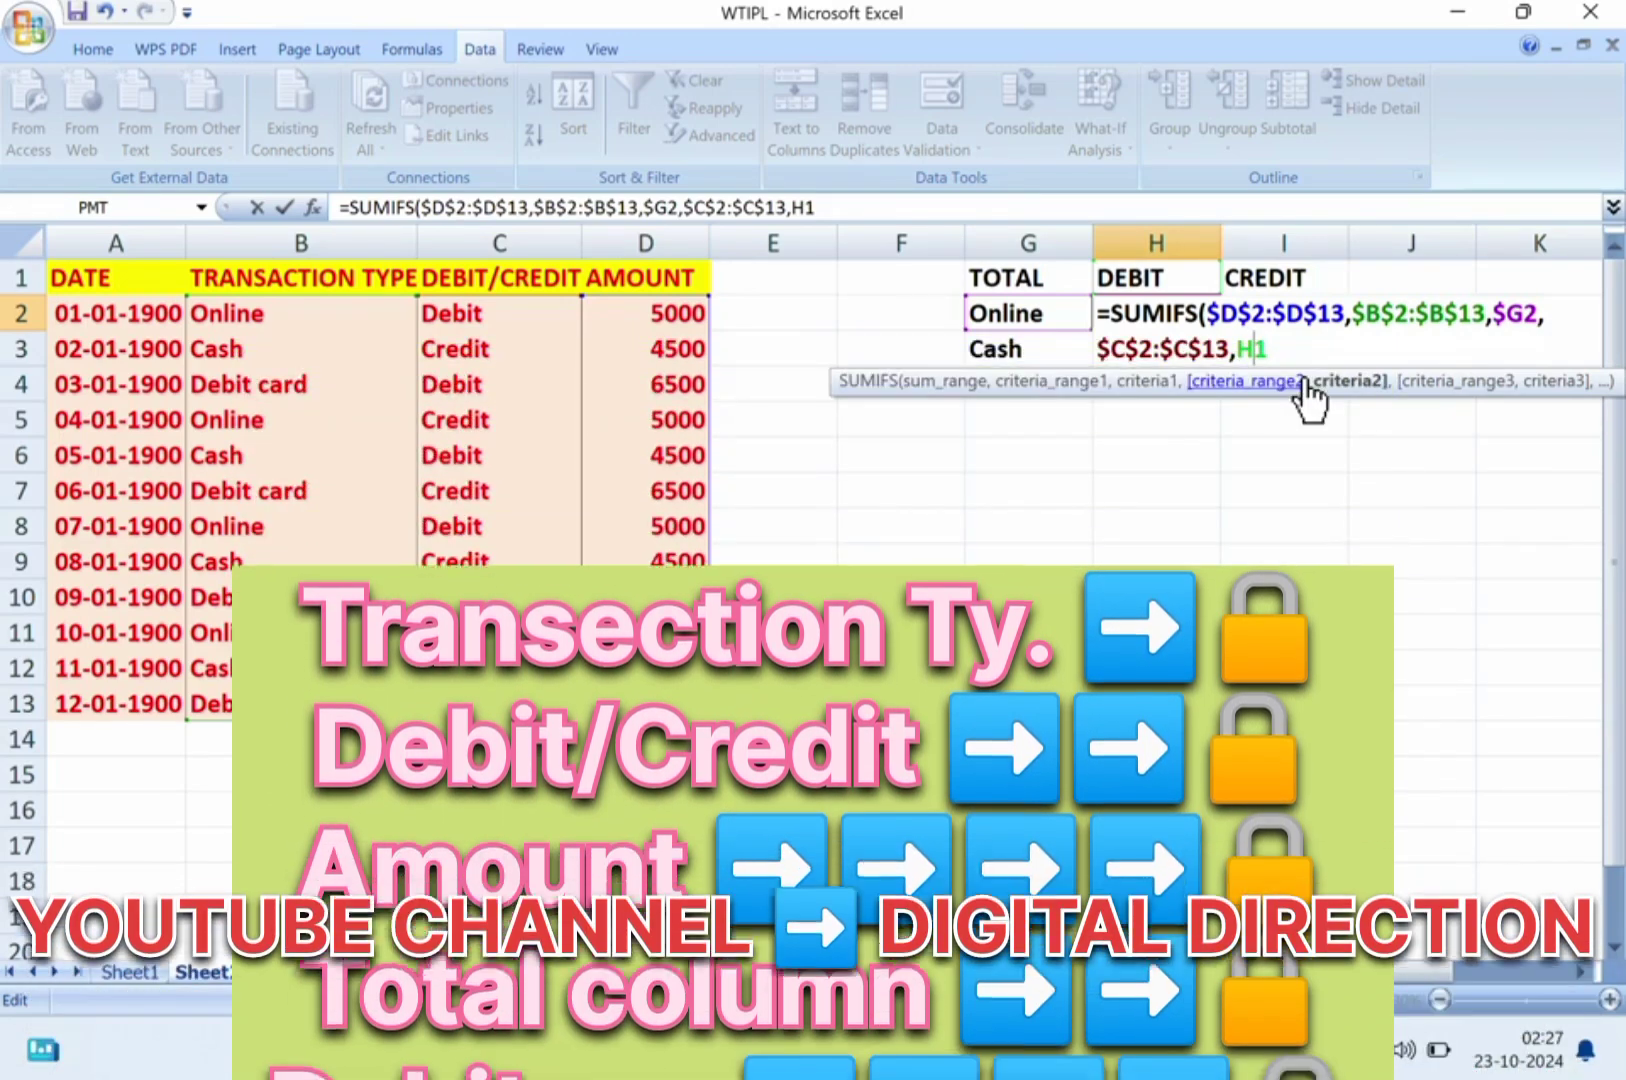
text($1)
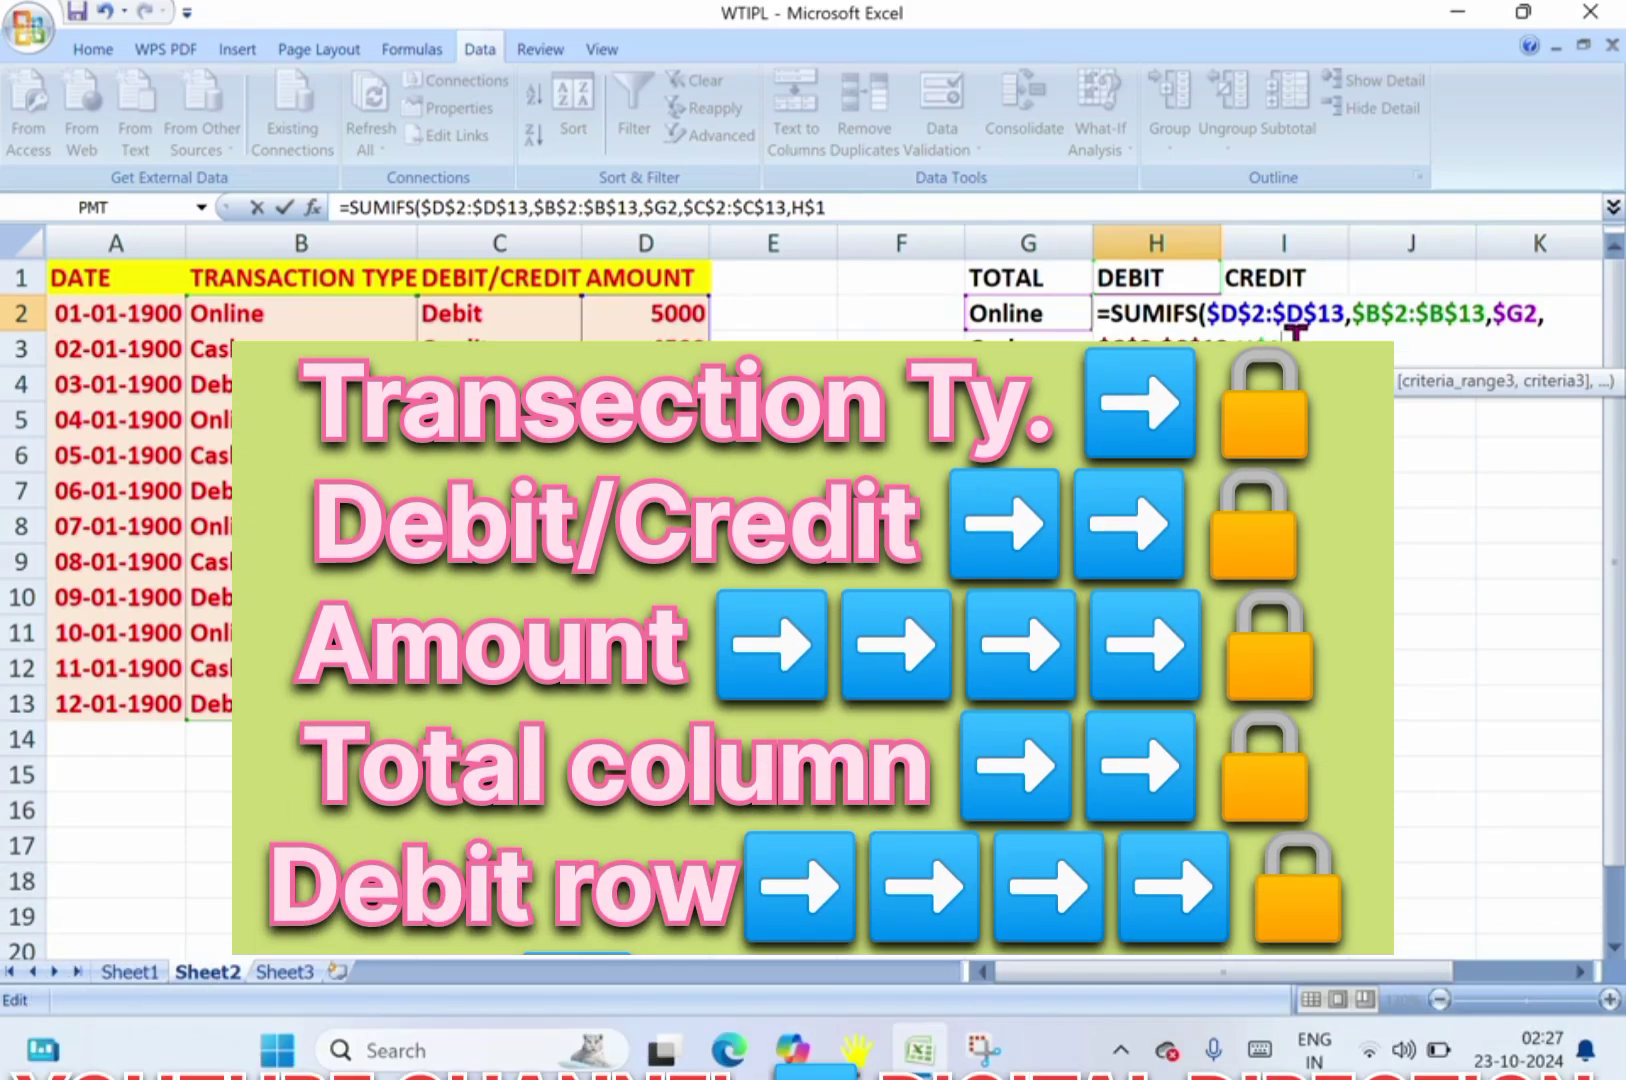
text())
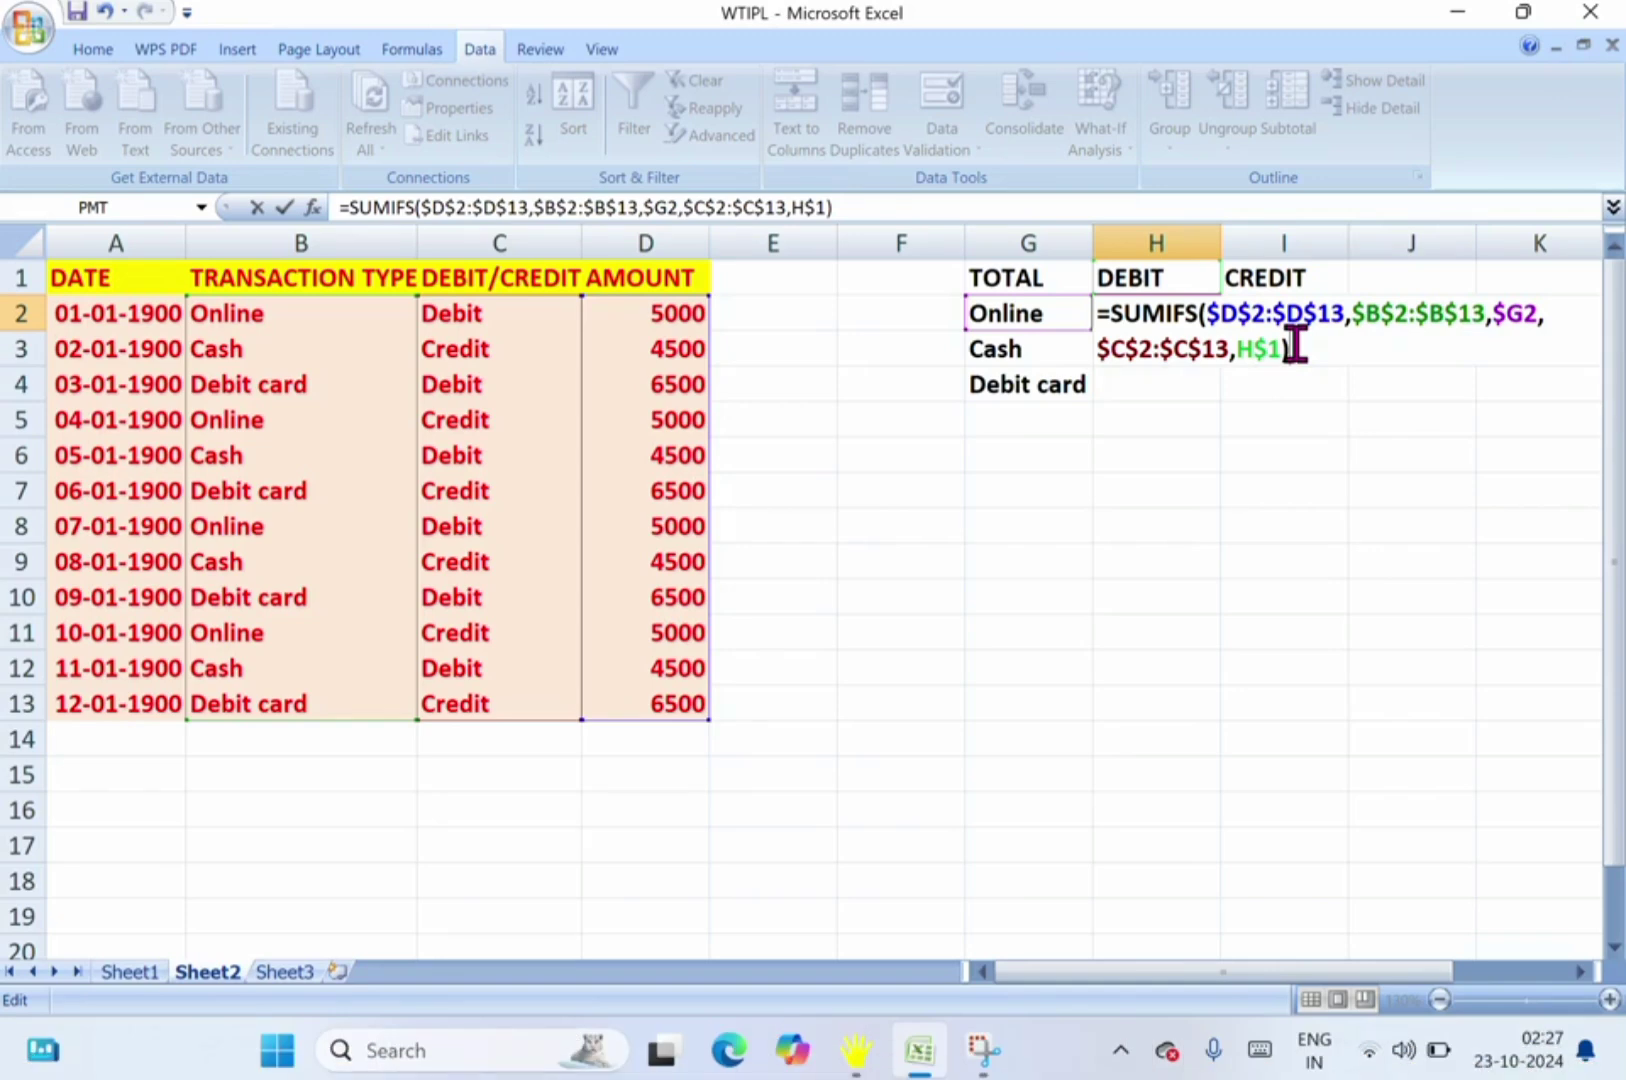
key(Return)
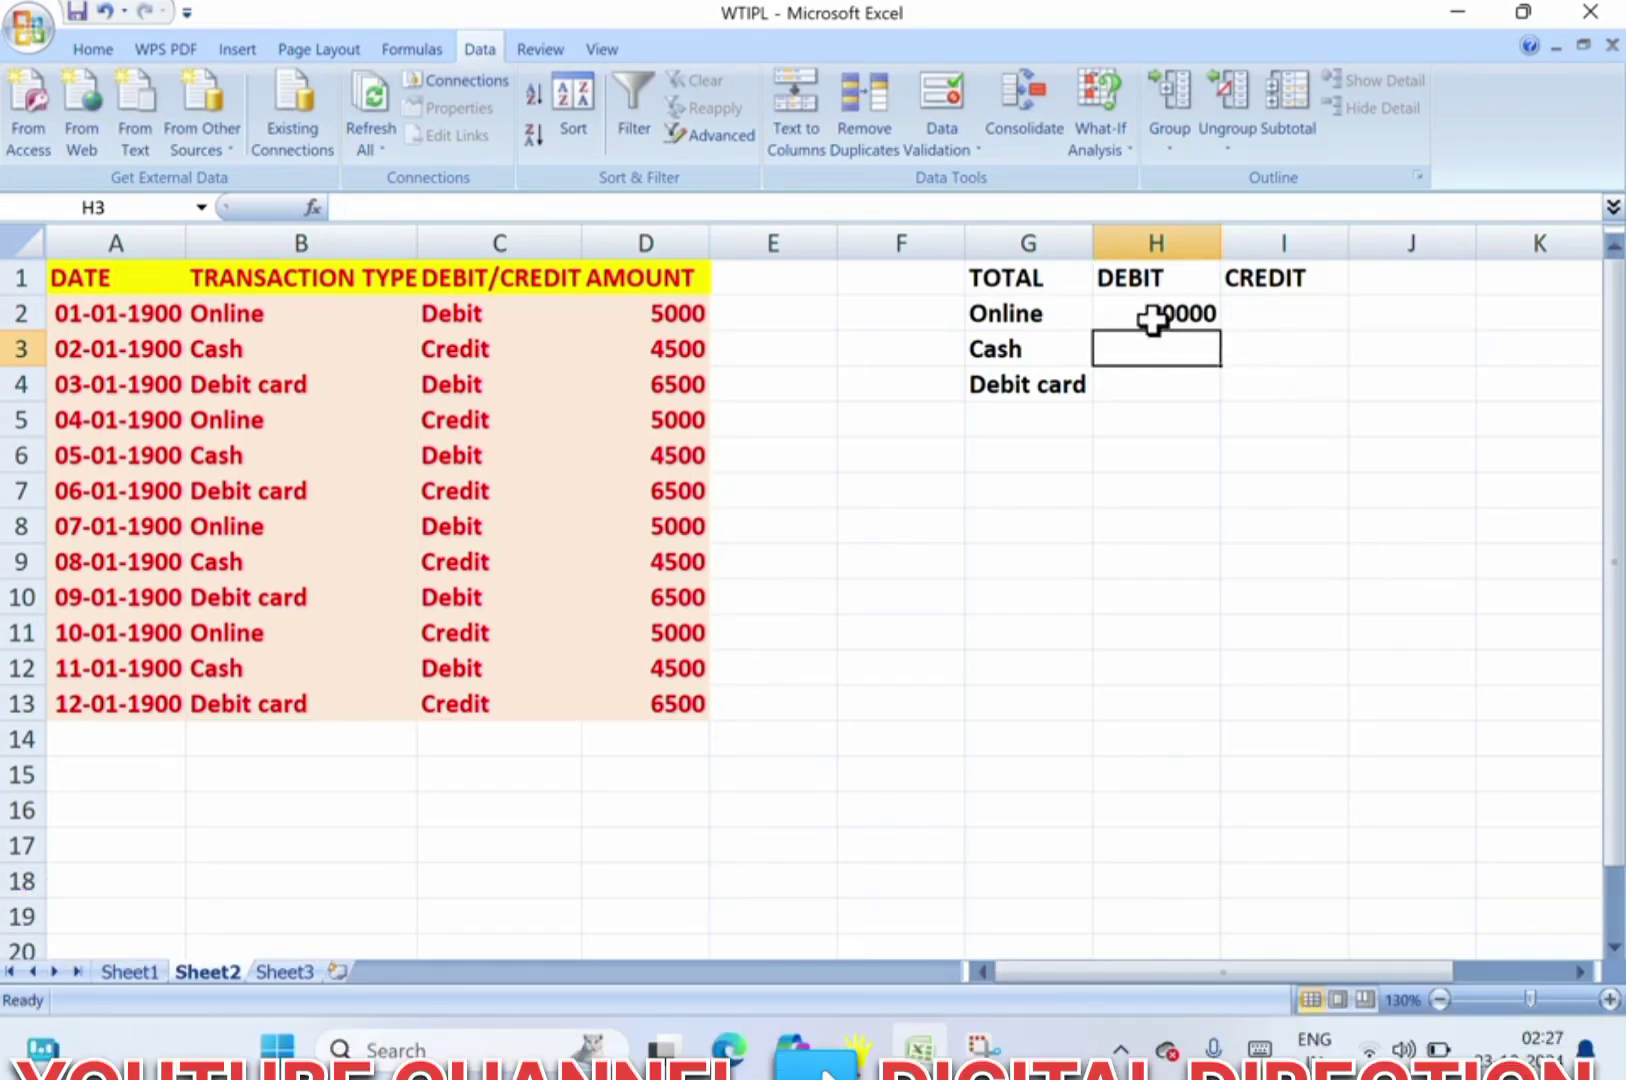
Fill the SUMIFS formula from H2 down to H4, and extend it across to the CREDIT cells I2:I4.
click(1147, 316)
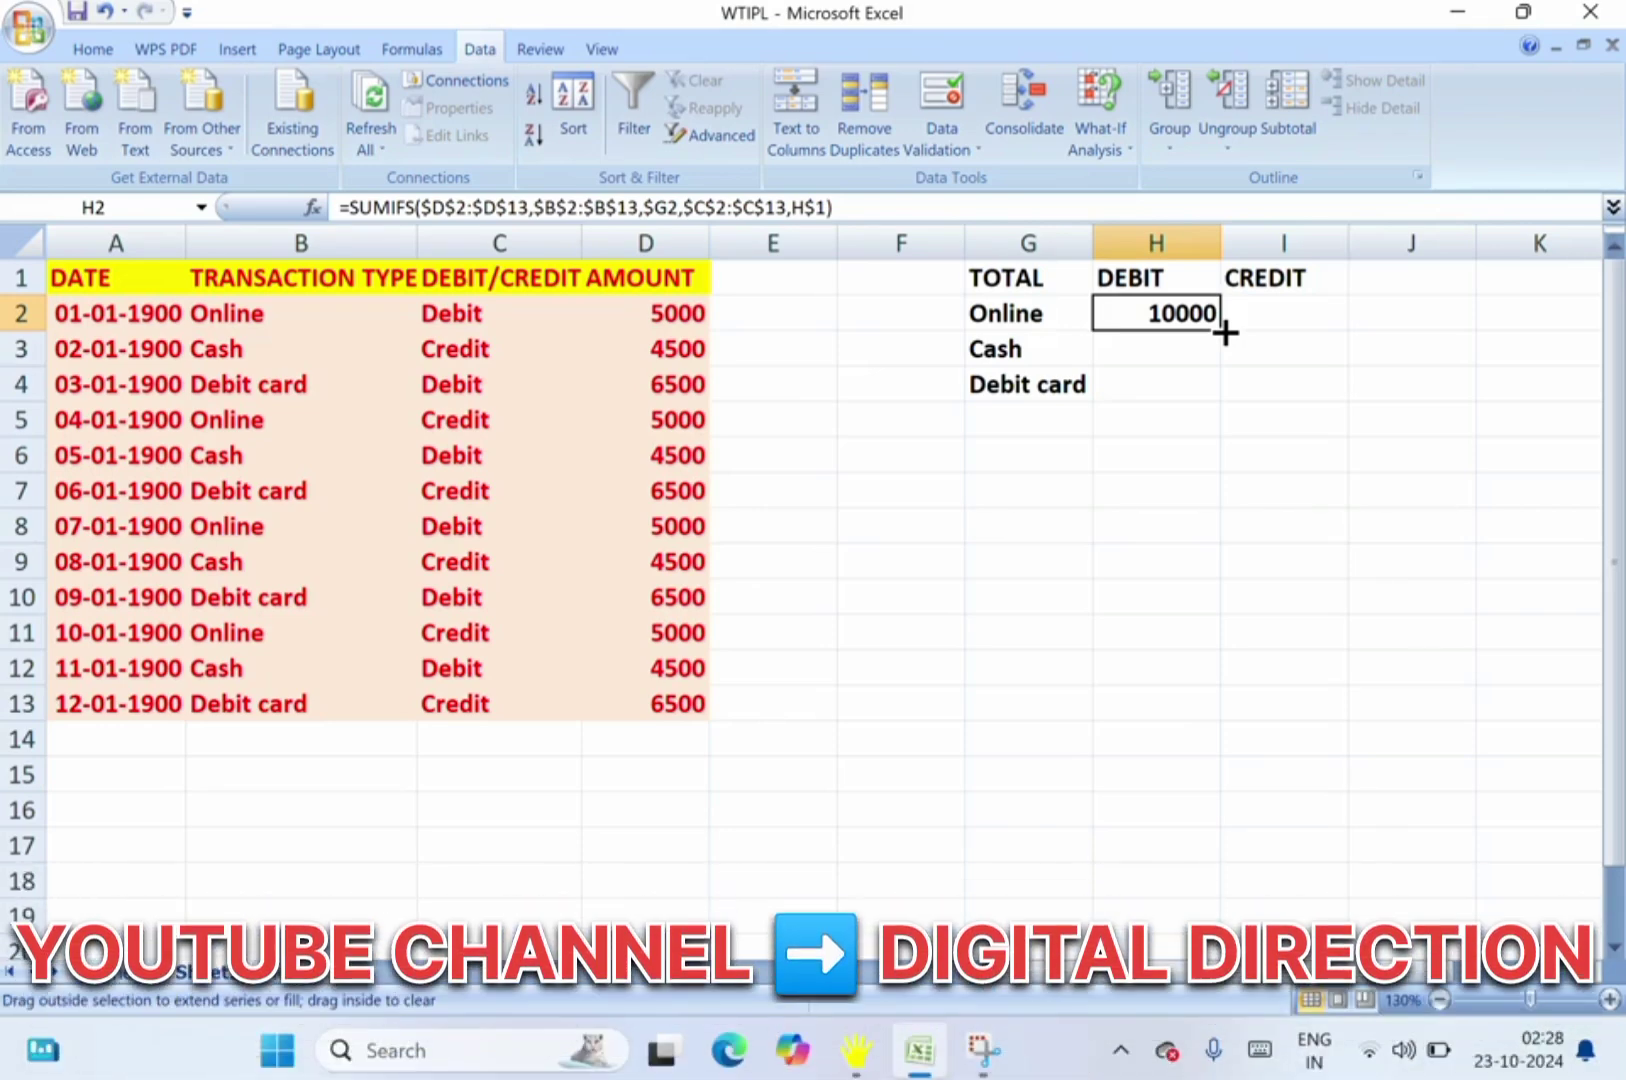
drag(1225, 336, 1230, 405)
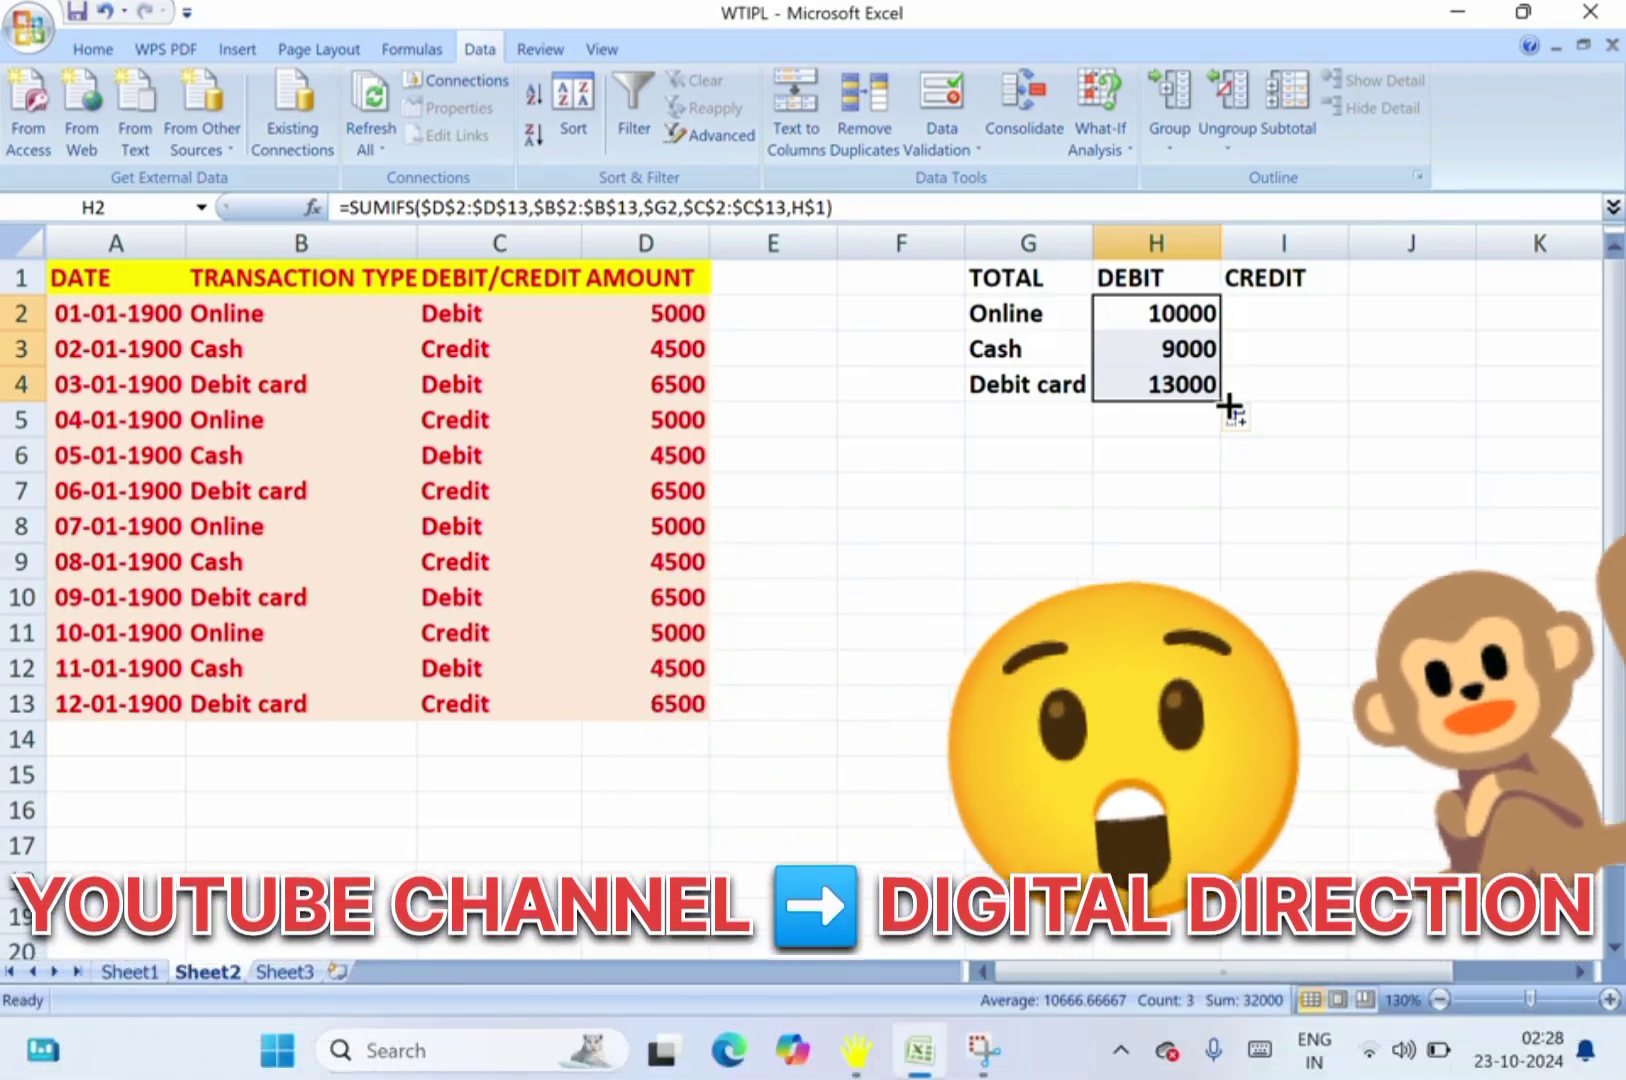
drag(1228, 404, 1306, 402)
click(1256, 522)
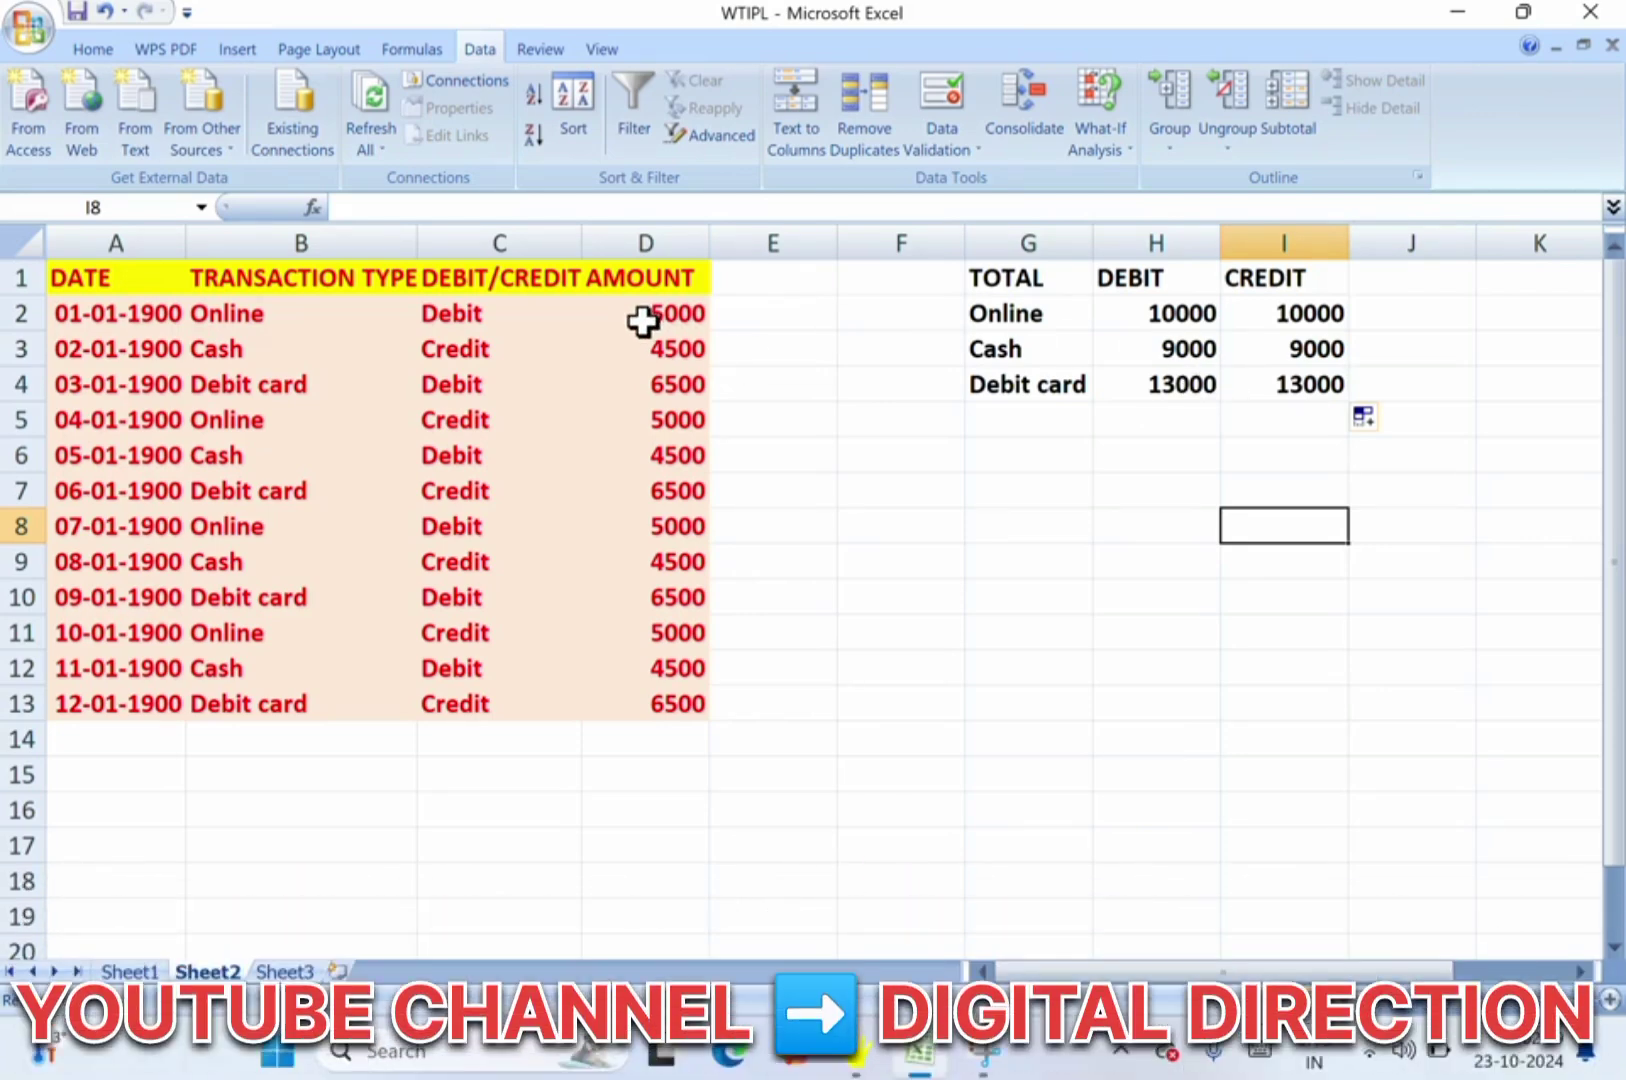
Set the amount of the 01-01-1900 Online debit transaction in D2 to 2000.
click(672, 318)
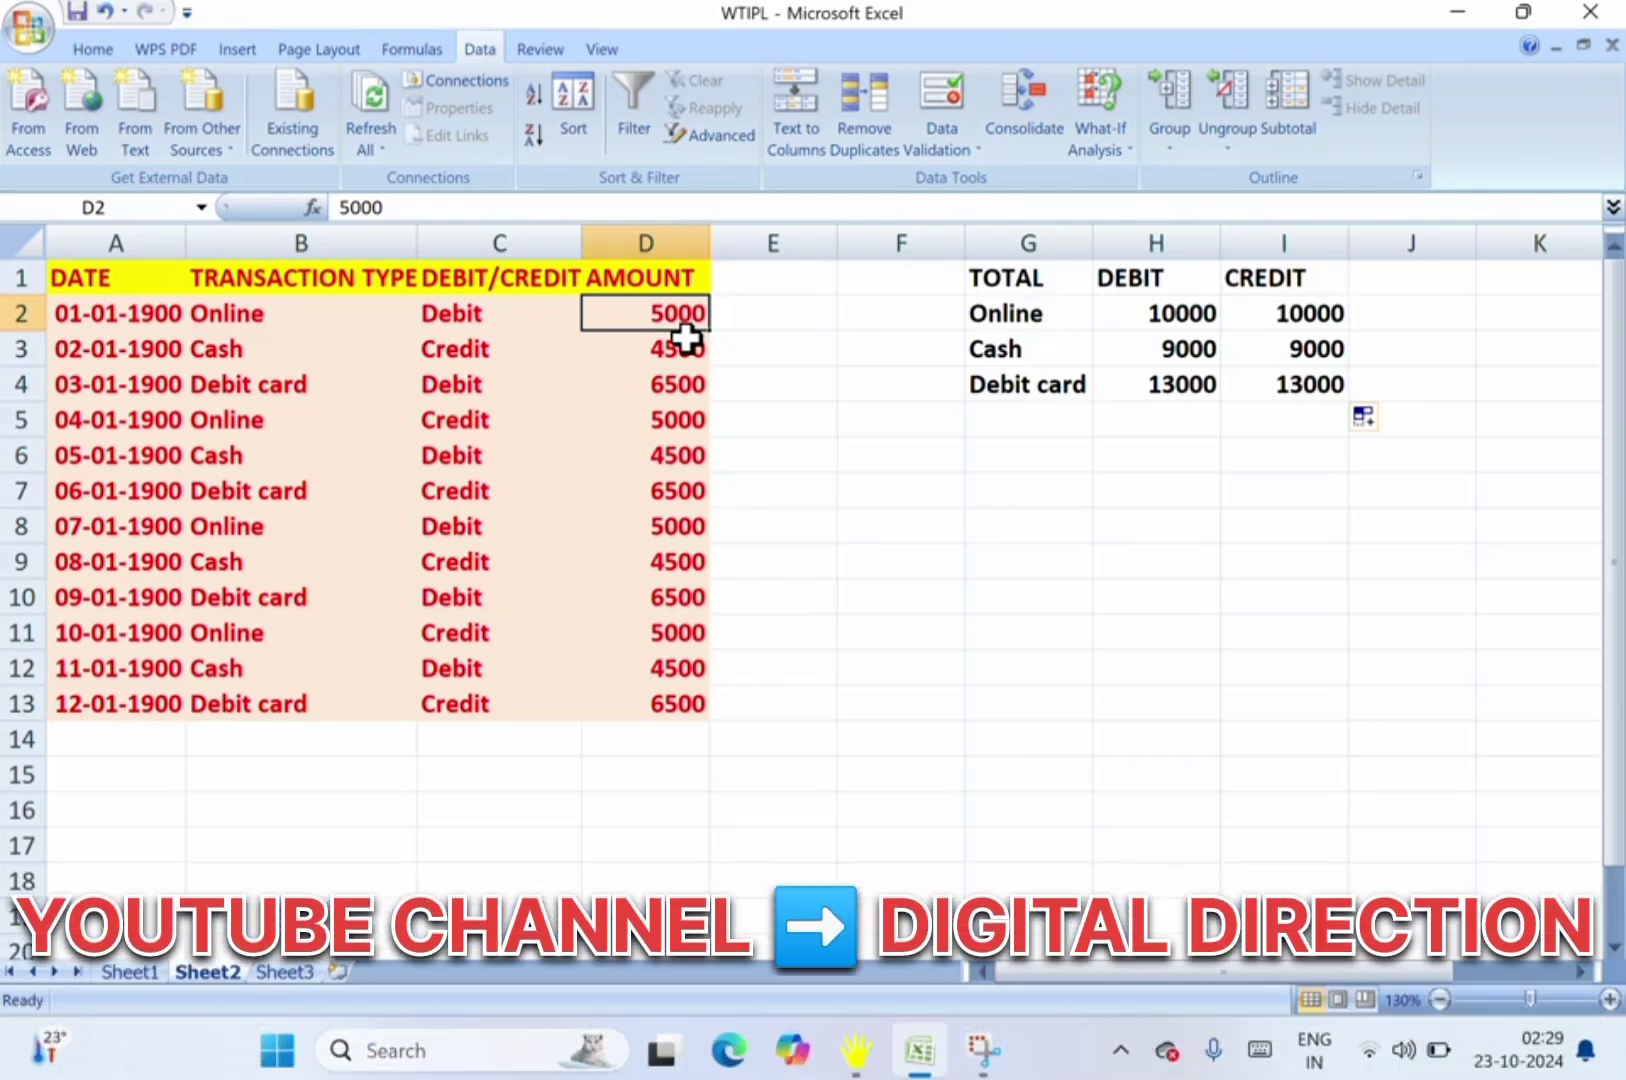
text(2)
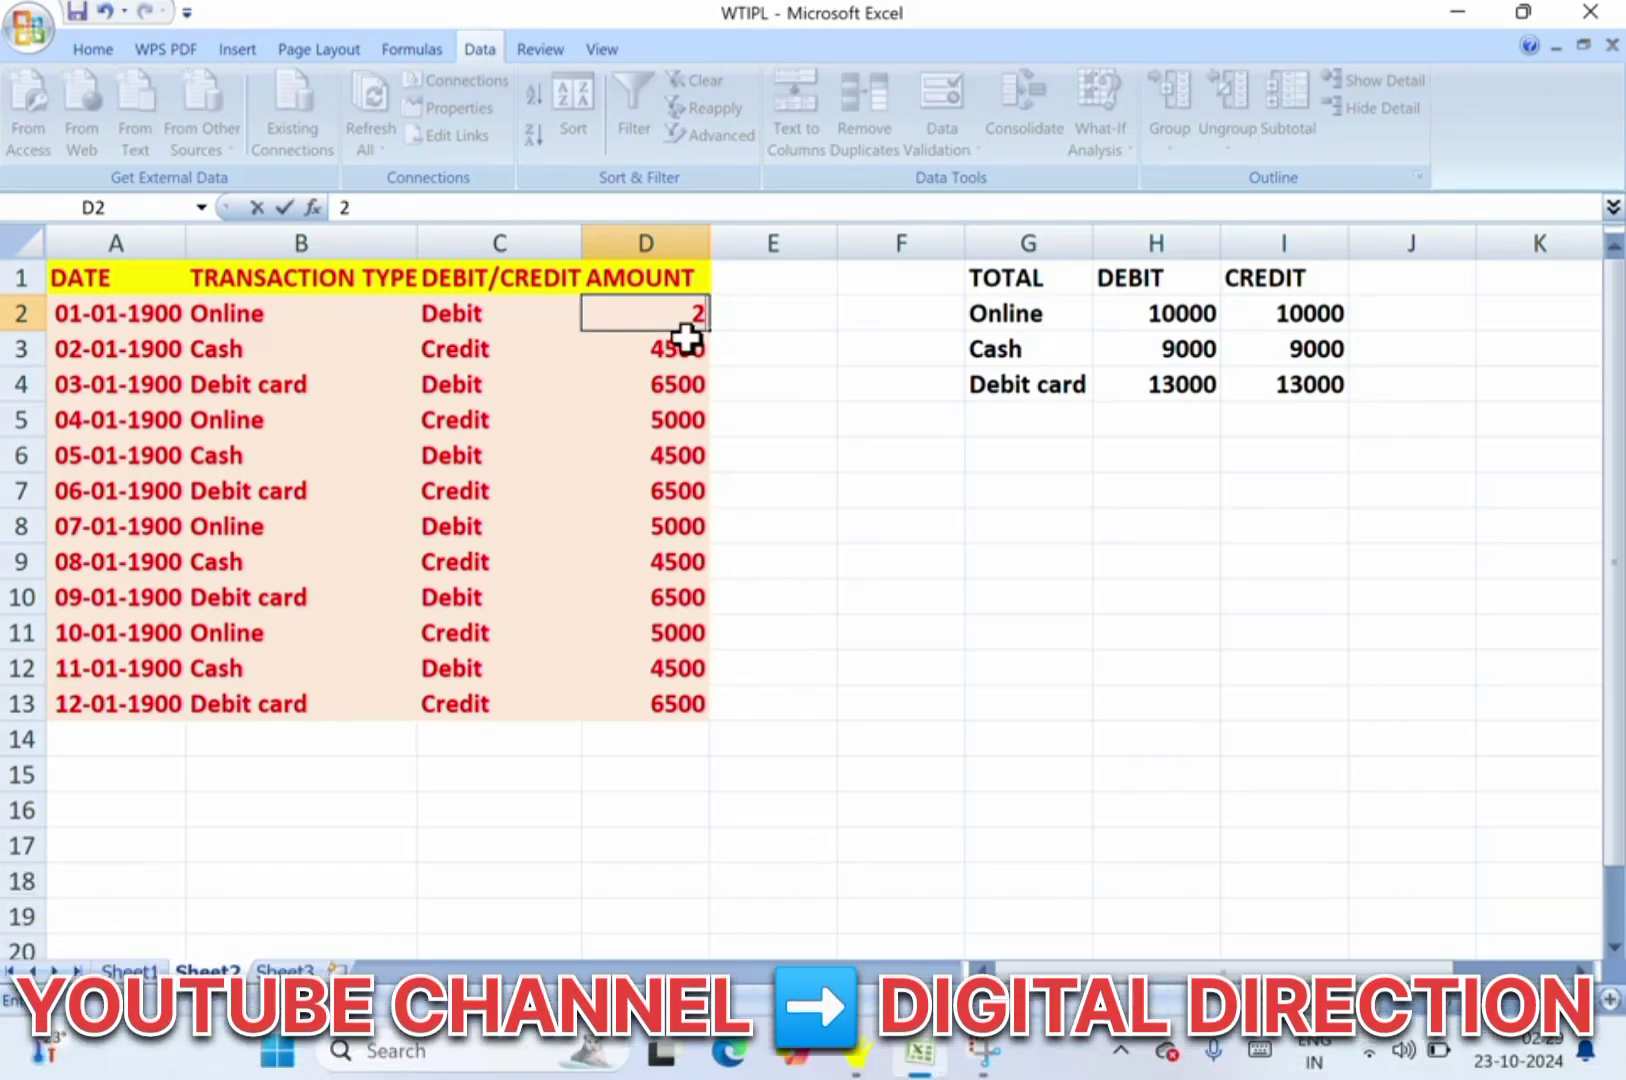
text(000)
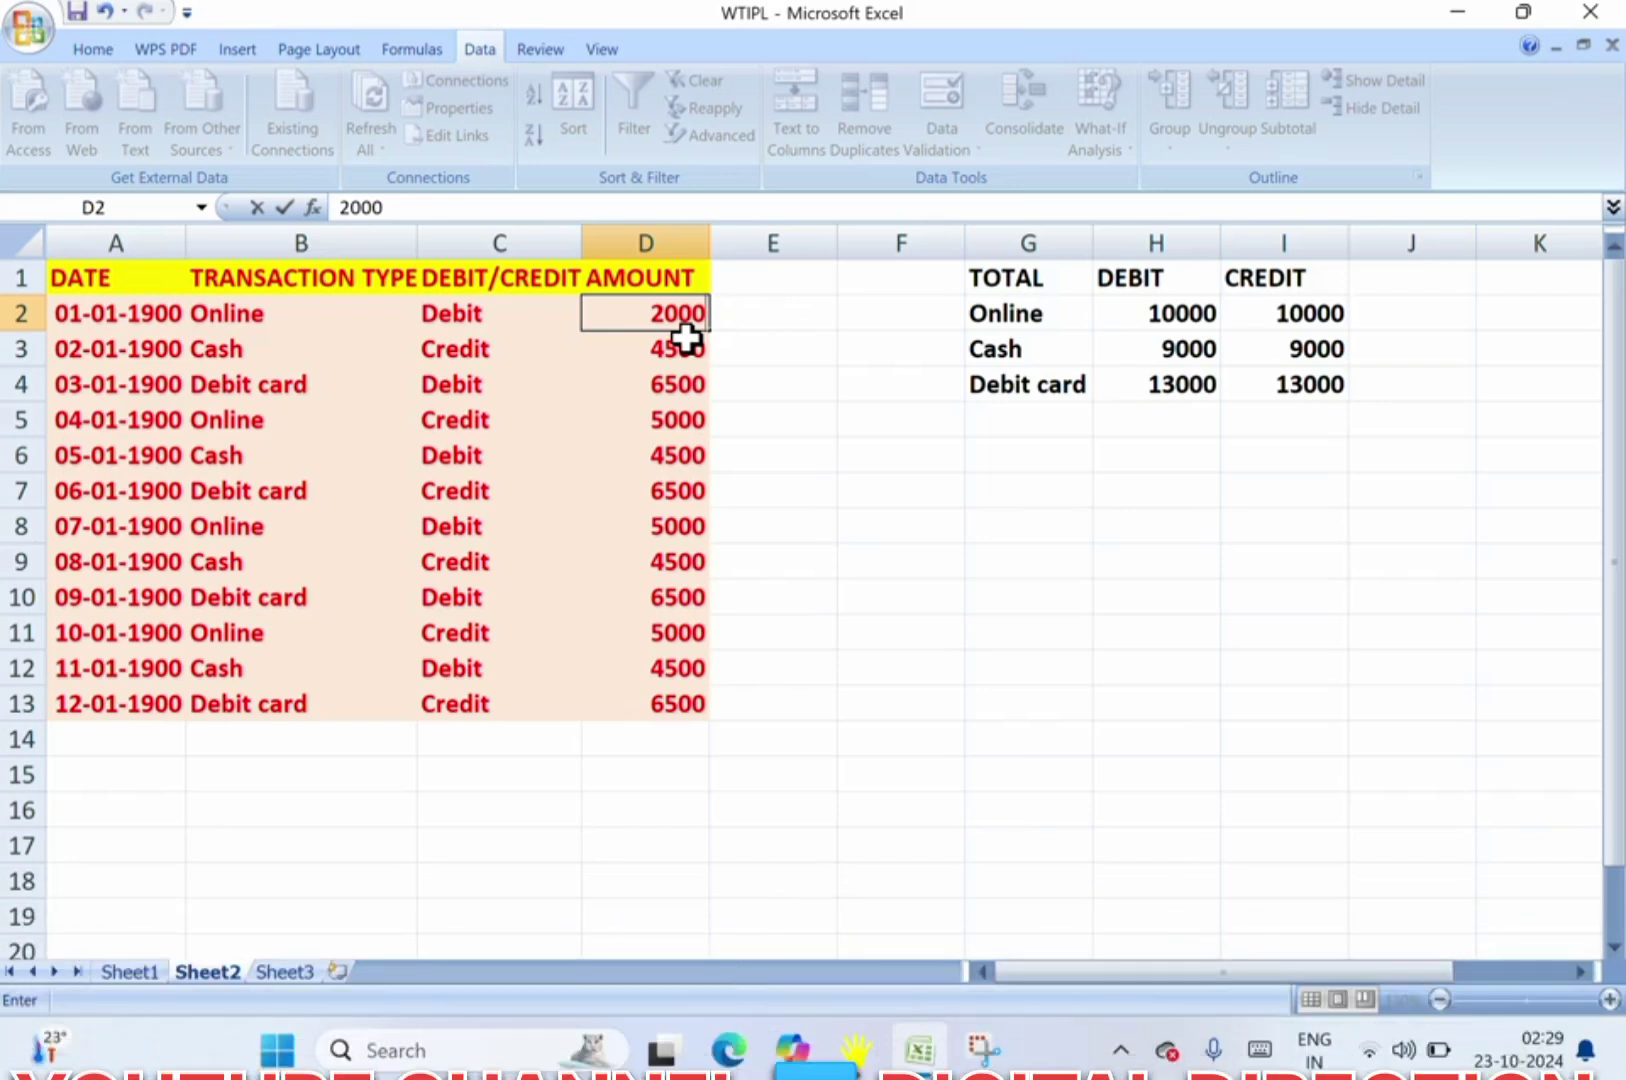
click(830, 527)
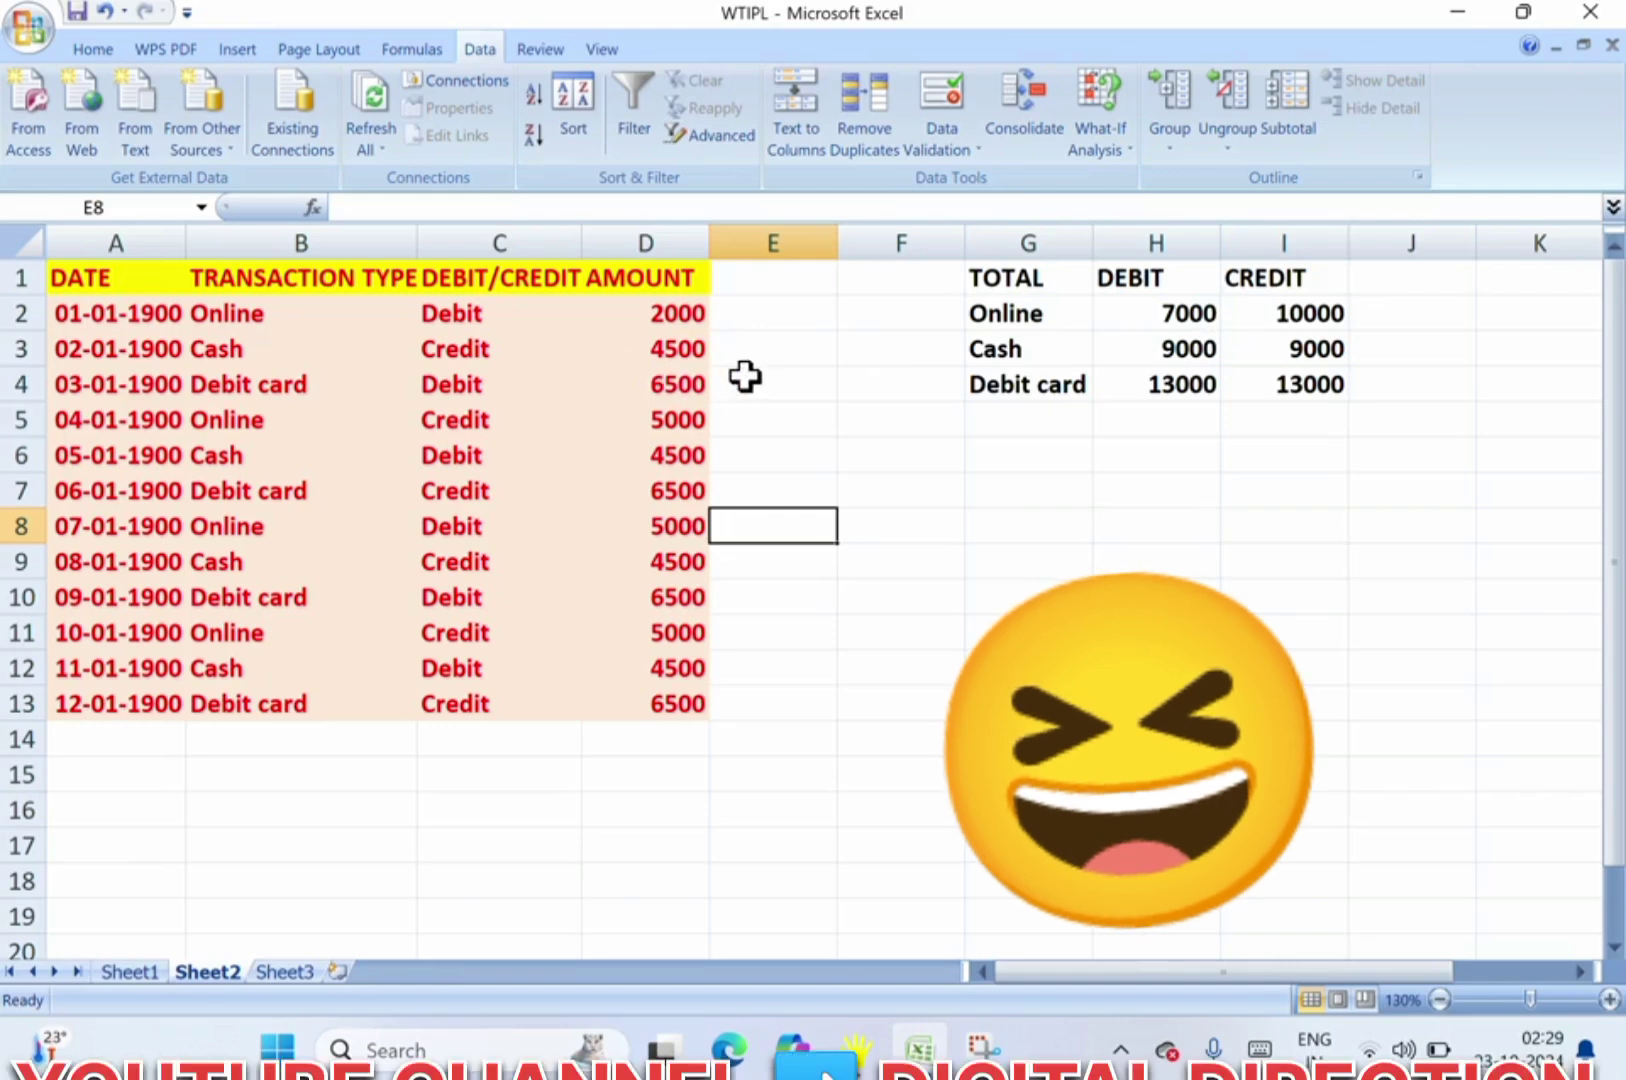
Set the amount of the 06-01-1900 Debit card credit transaction in D7 to 5000.
click(680, 562)
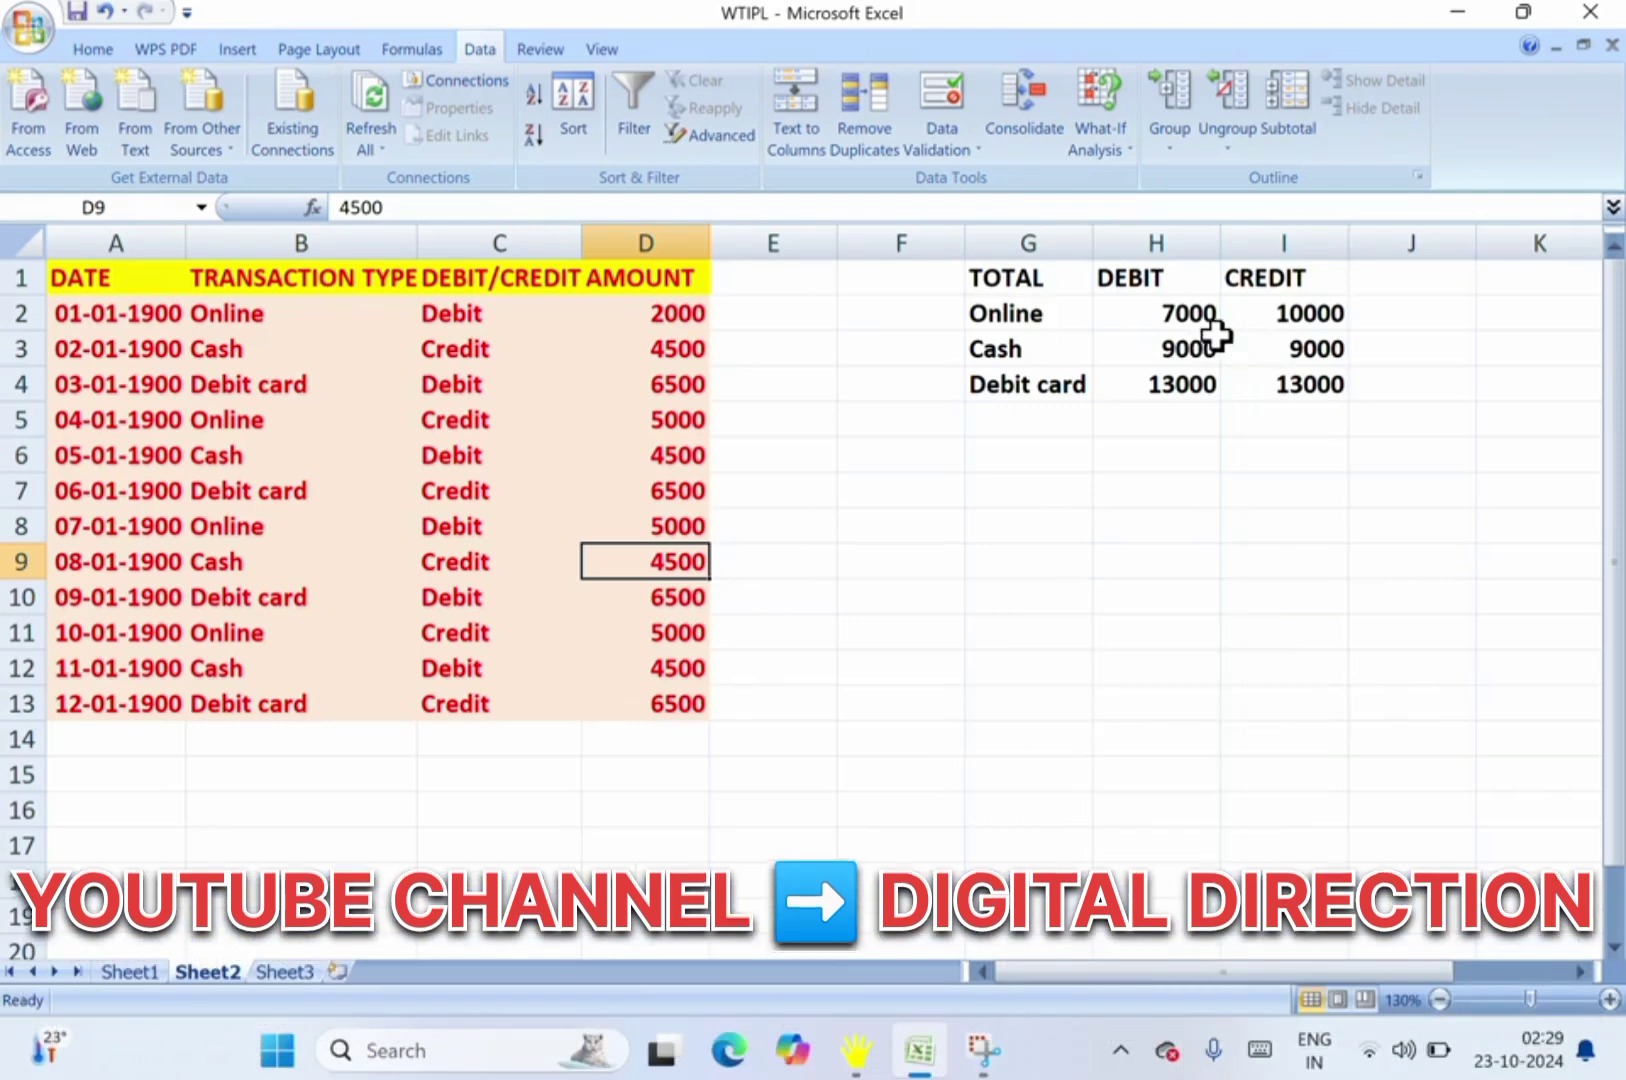
click(1205, 380)
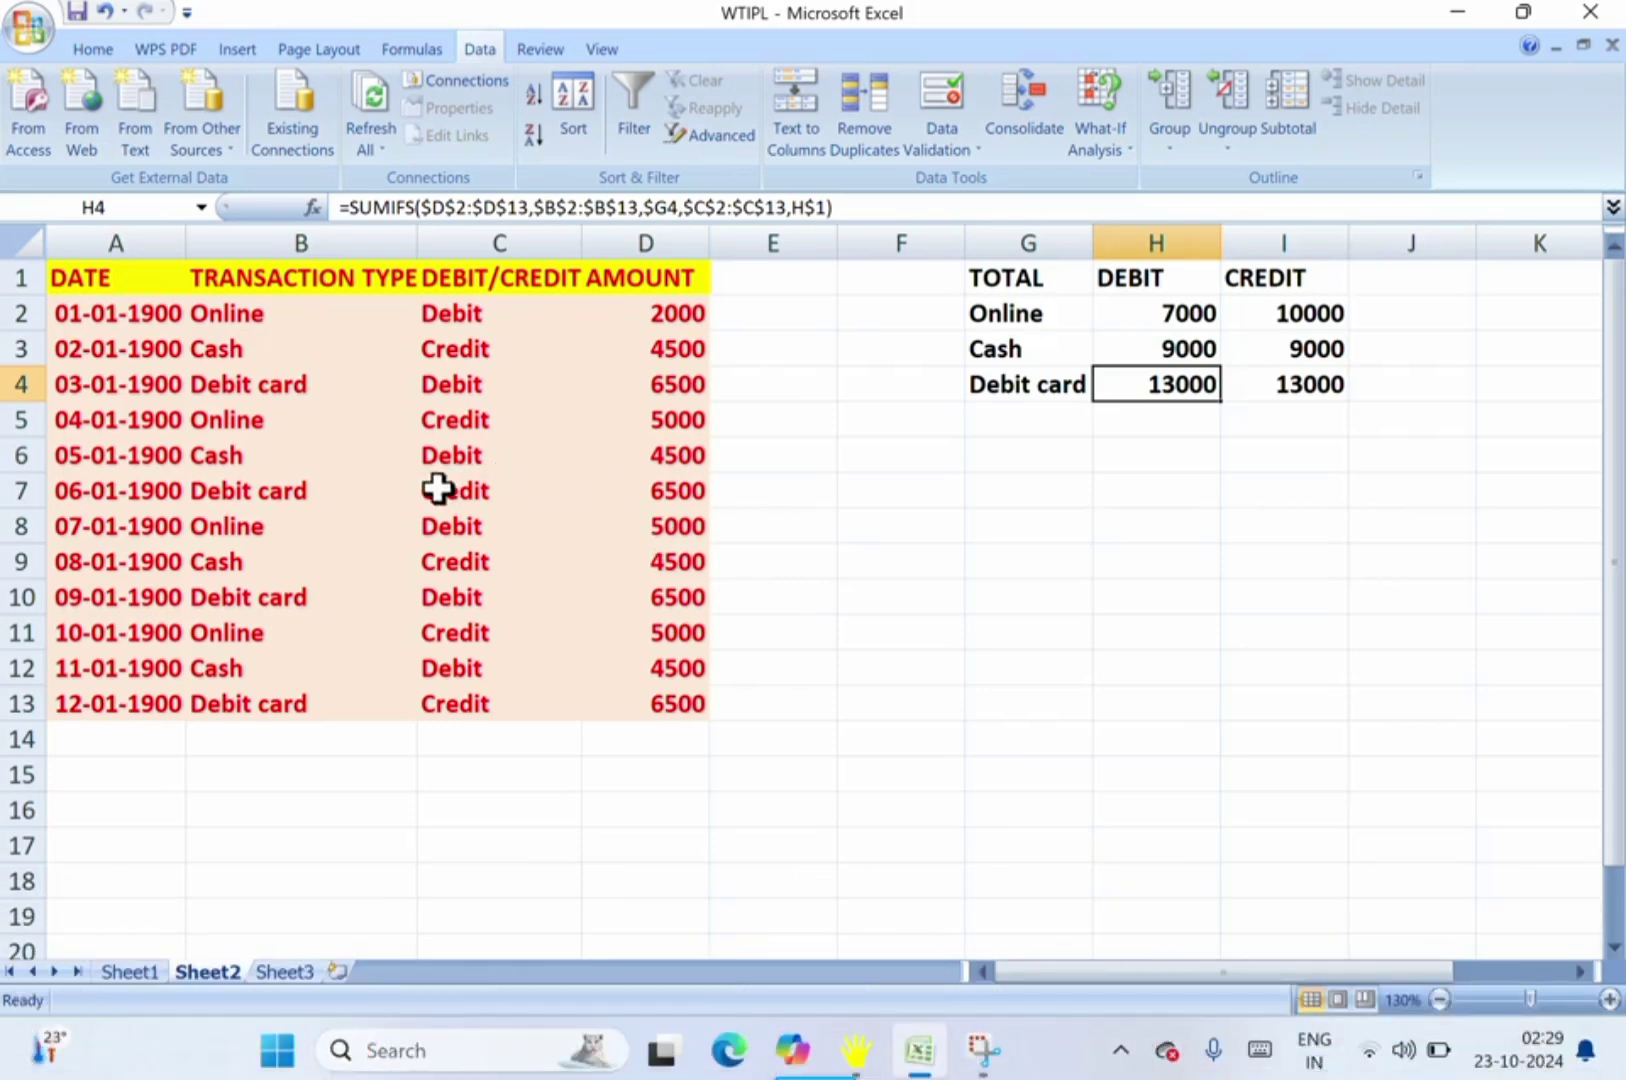
click(684, 494)
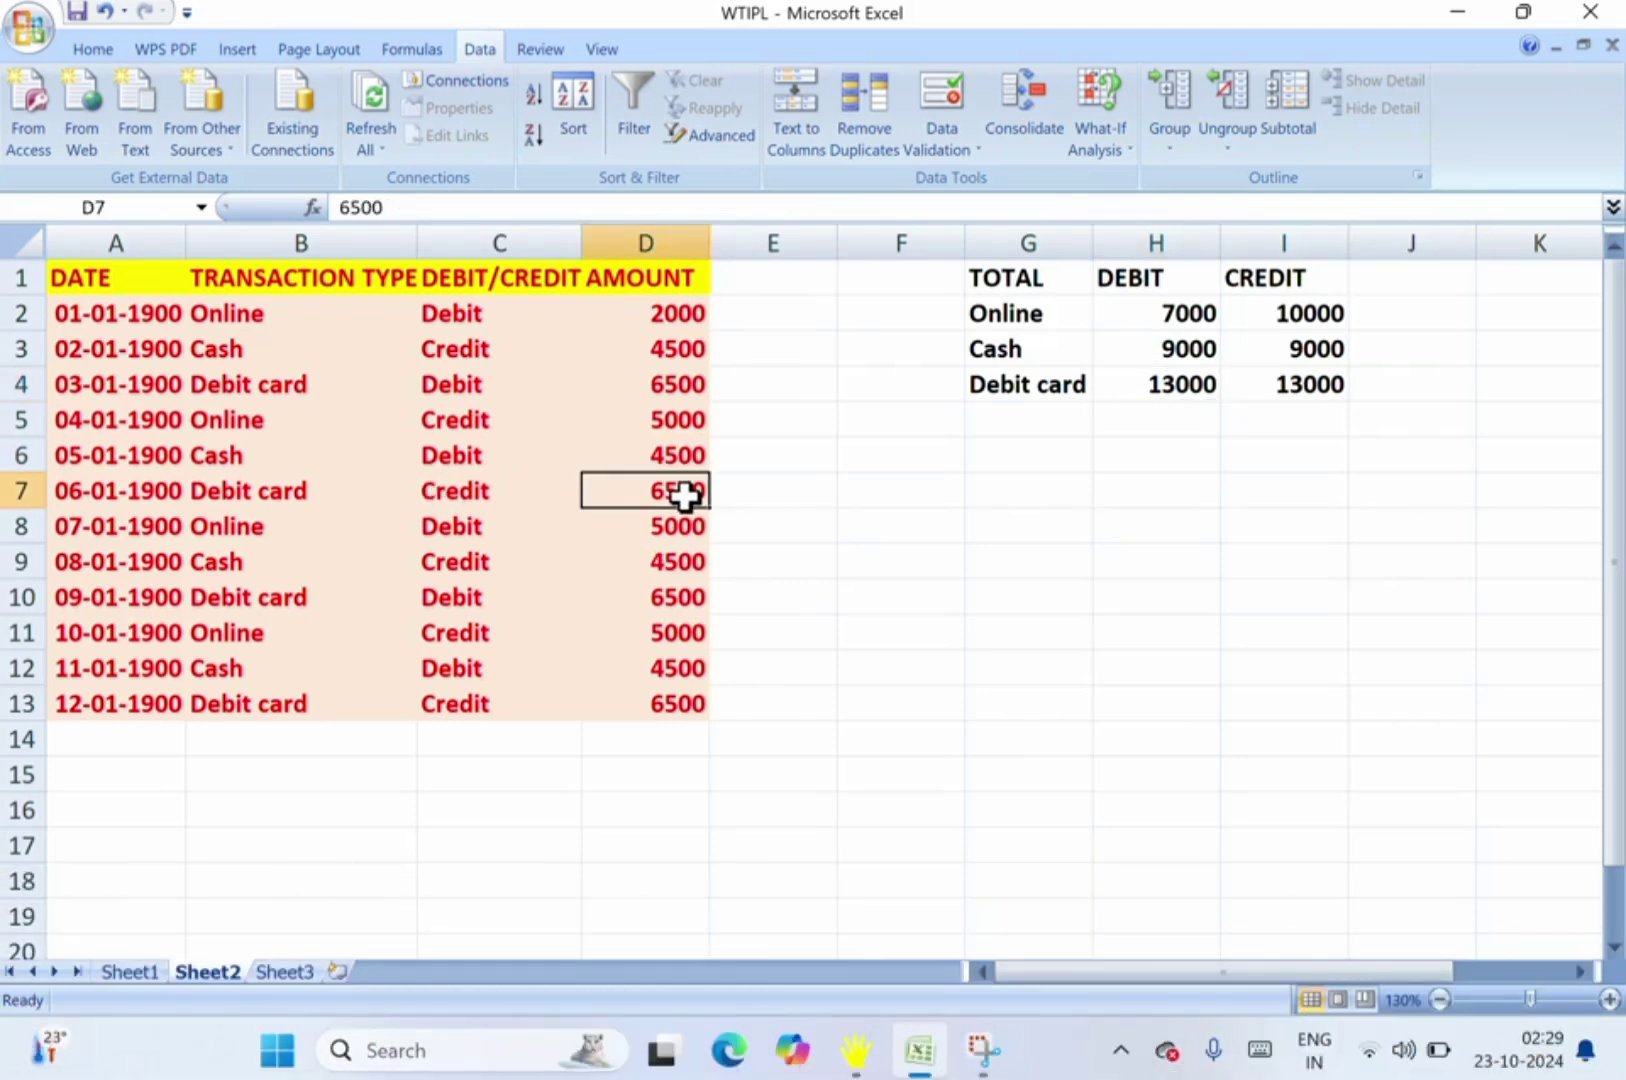
text(5)
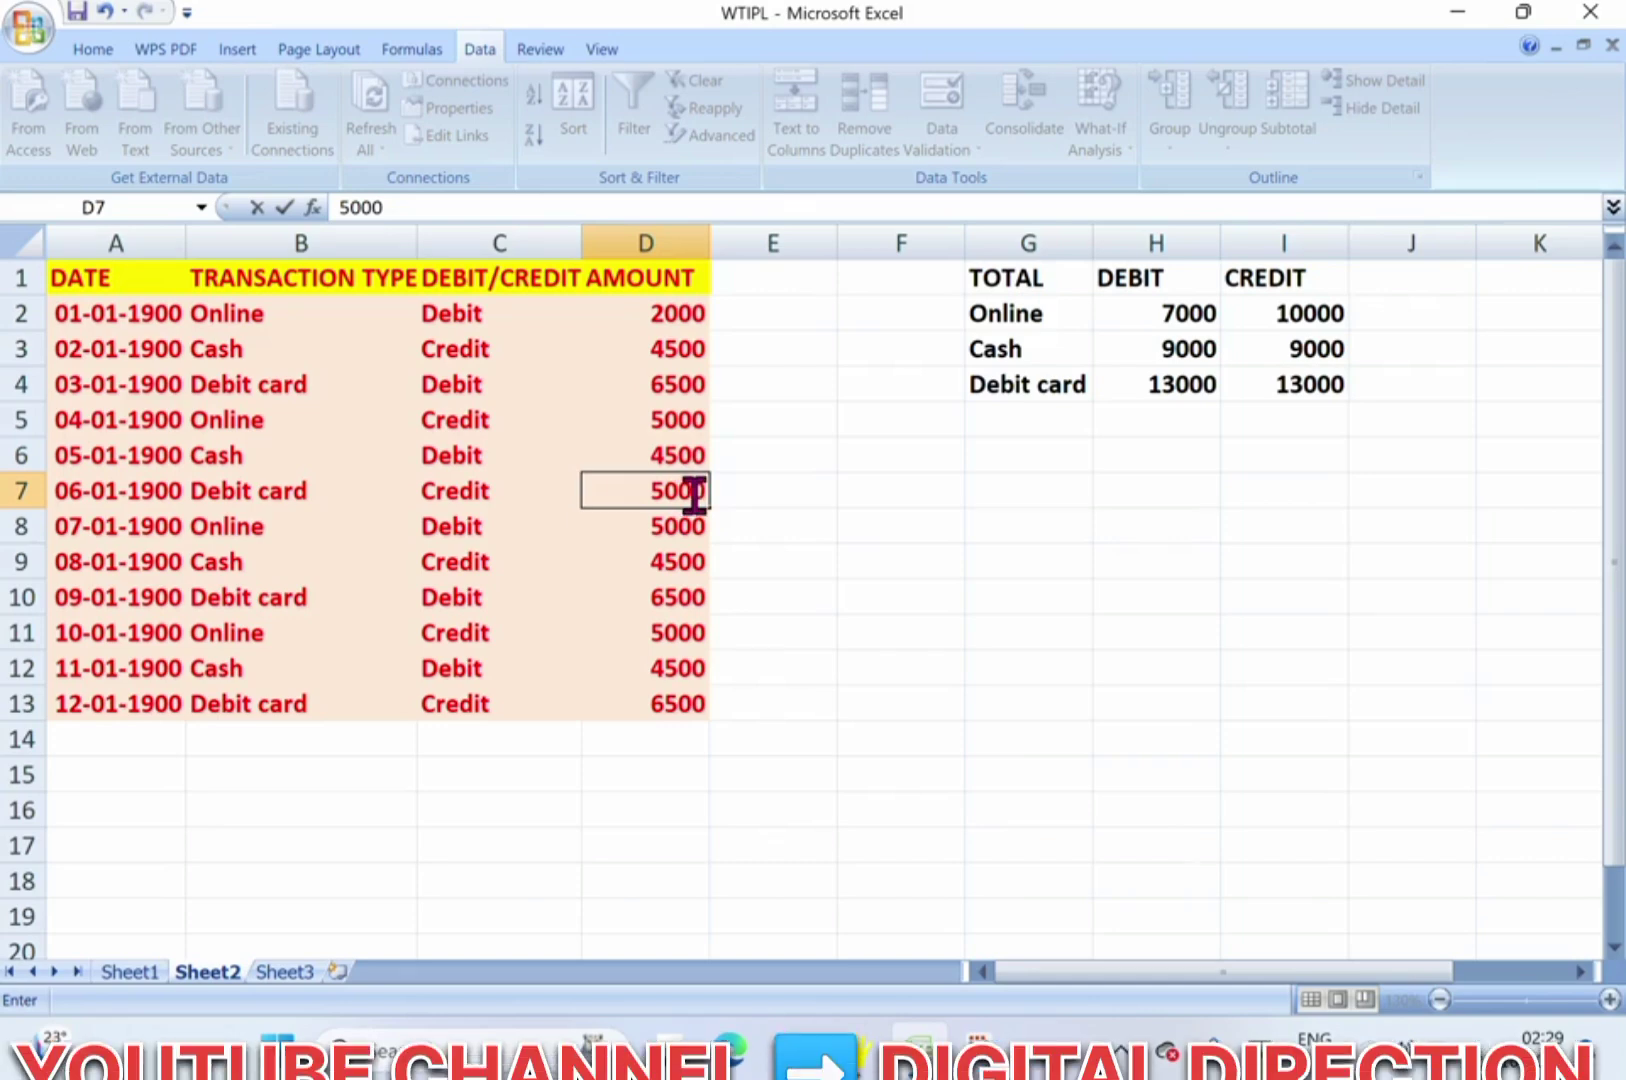
text(000)
click(818, 516)
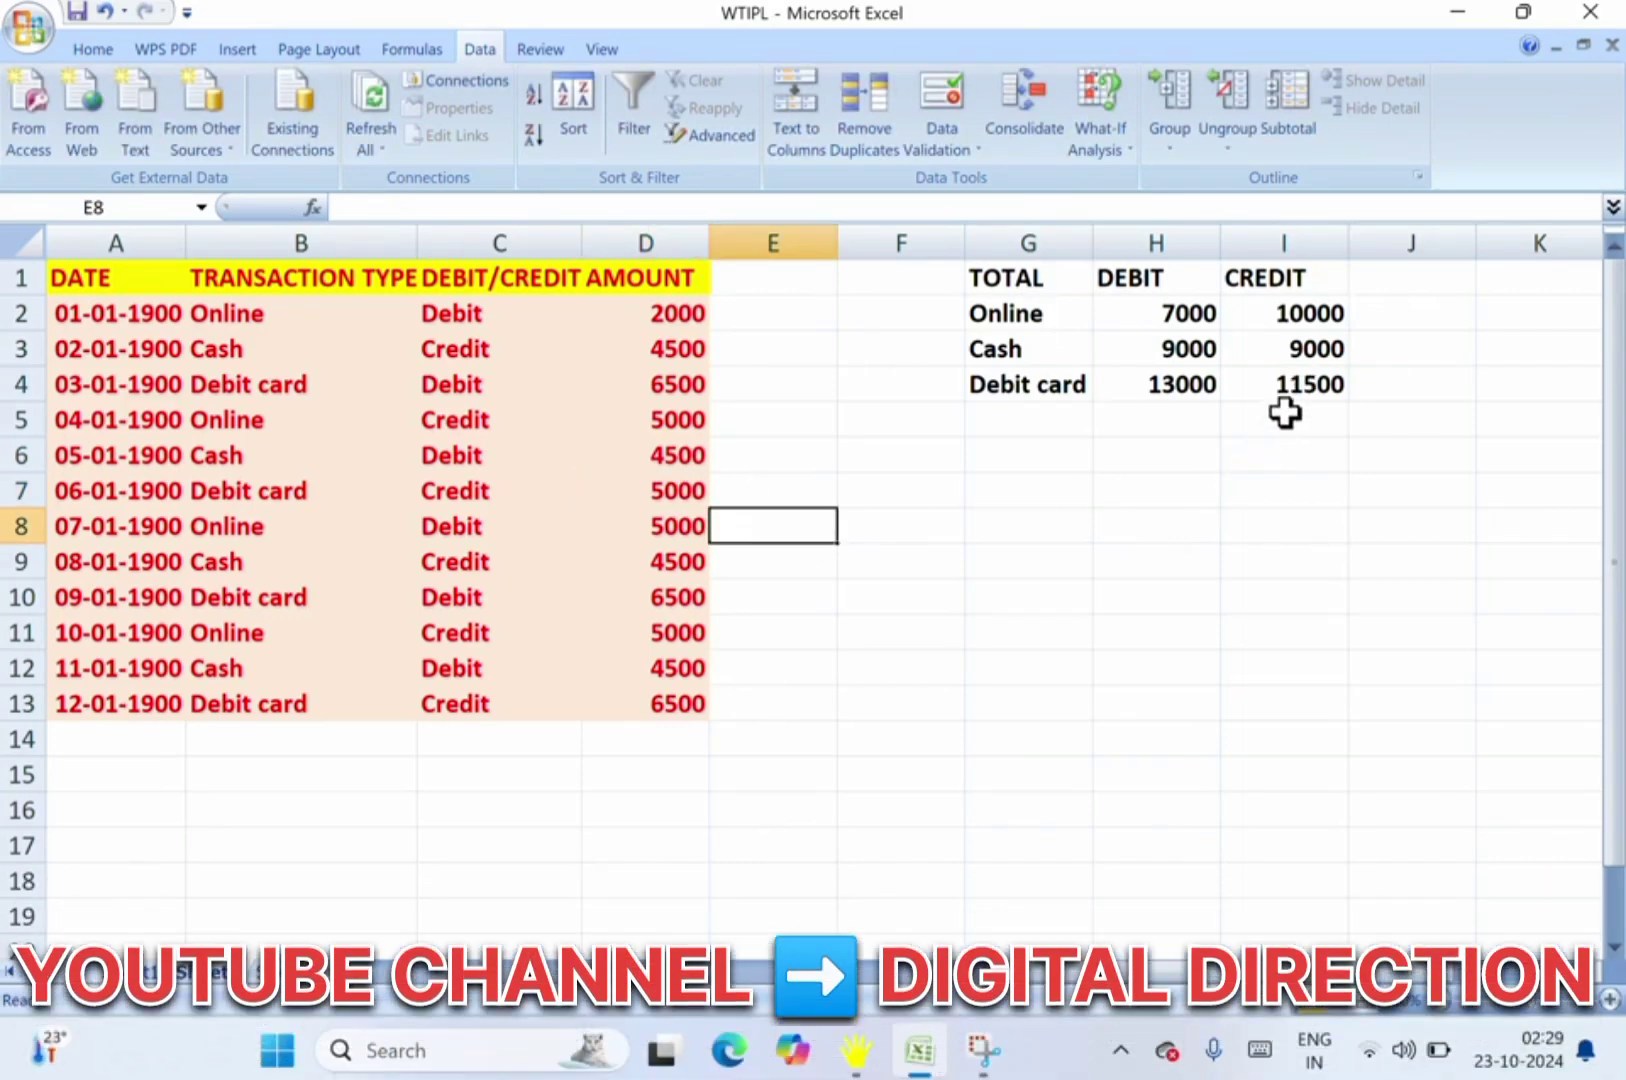